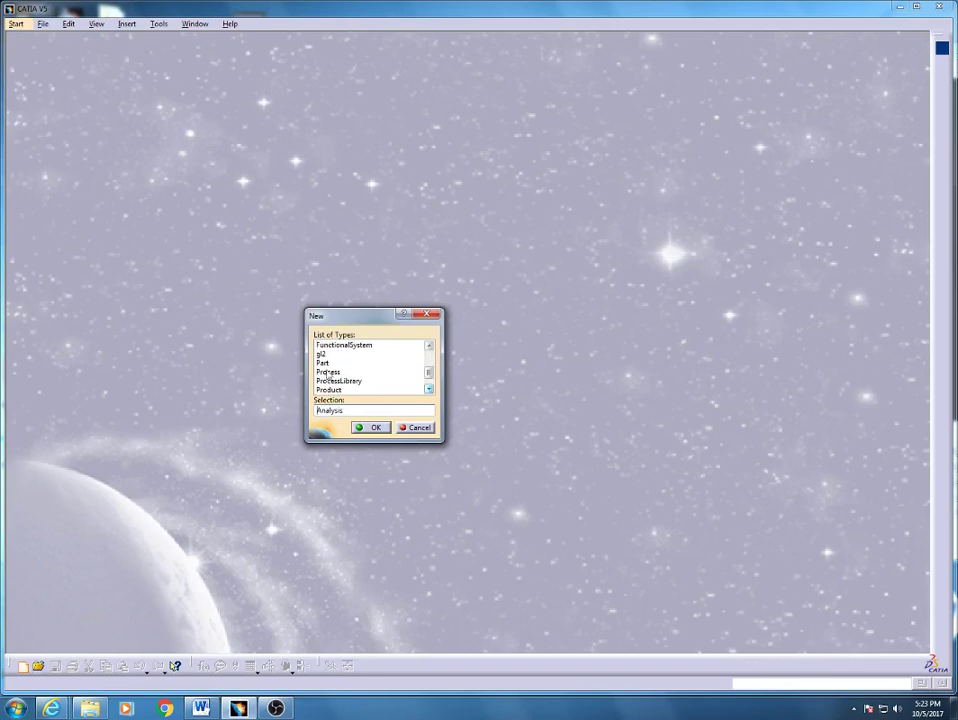
Step: Create a new Part document, keeping the default part name and hybrid design enabled
left_click(325, 365)
left_click(369, 428)
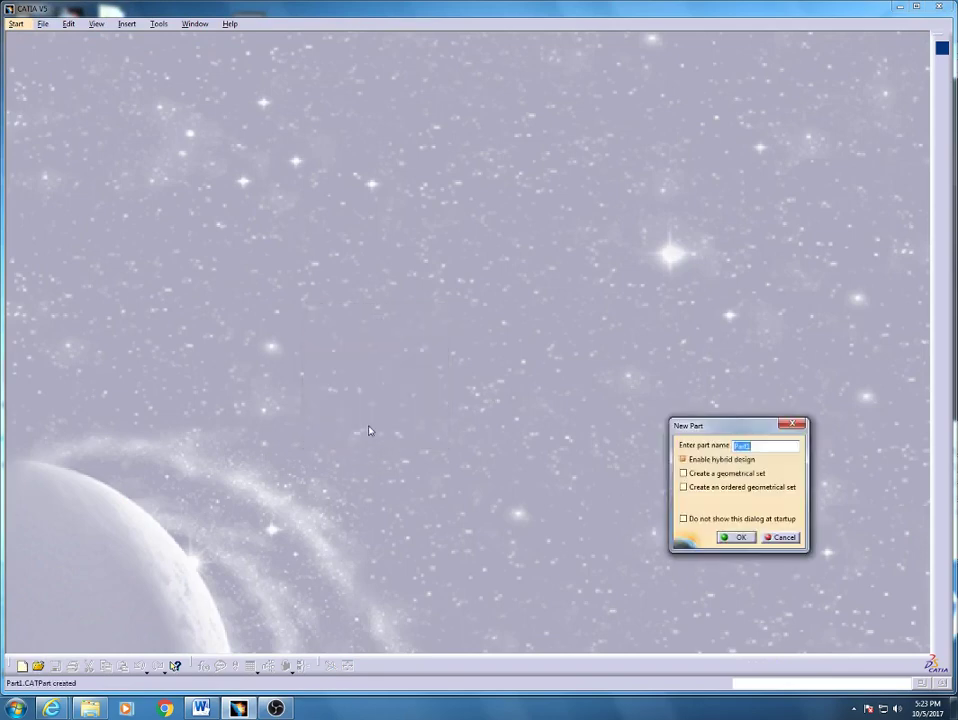
left_click(735, 538)
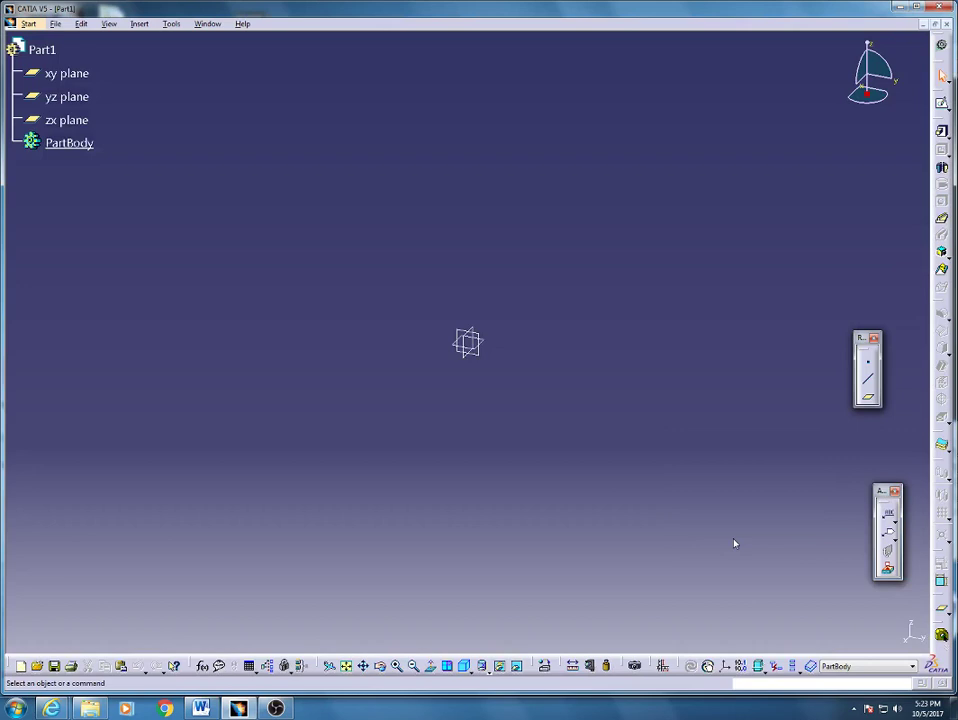
Step: Start a sketch on the xy plane
left_click(454, 337)
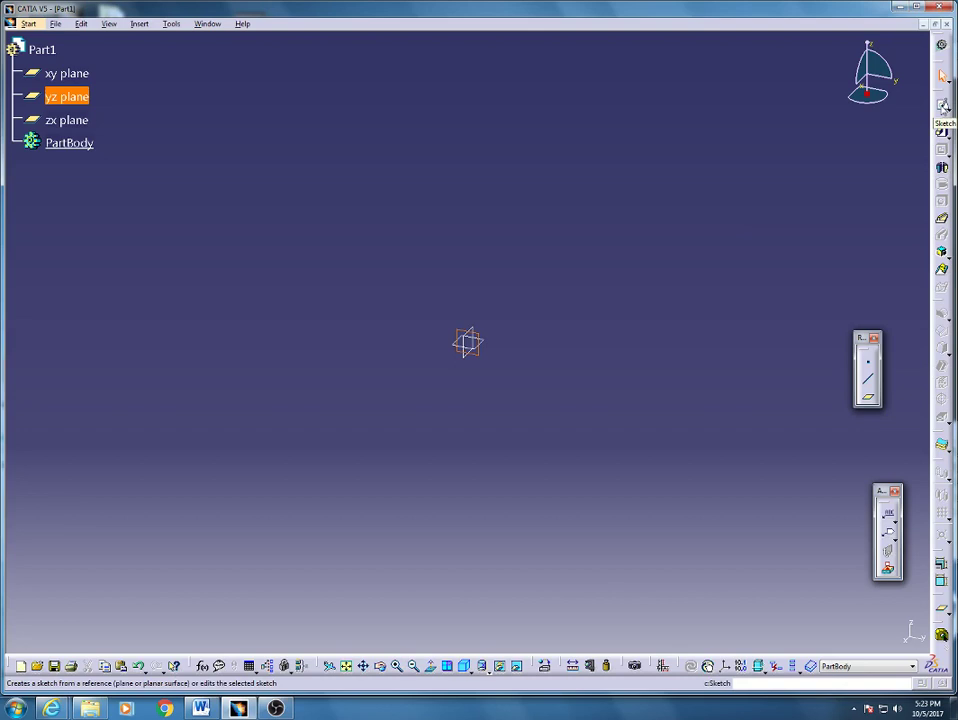
left_click(66, 73)
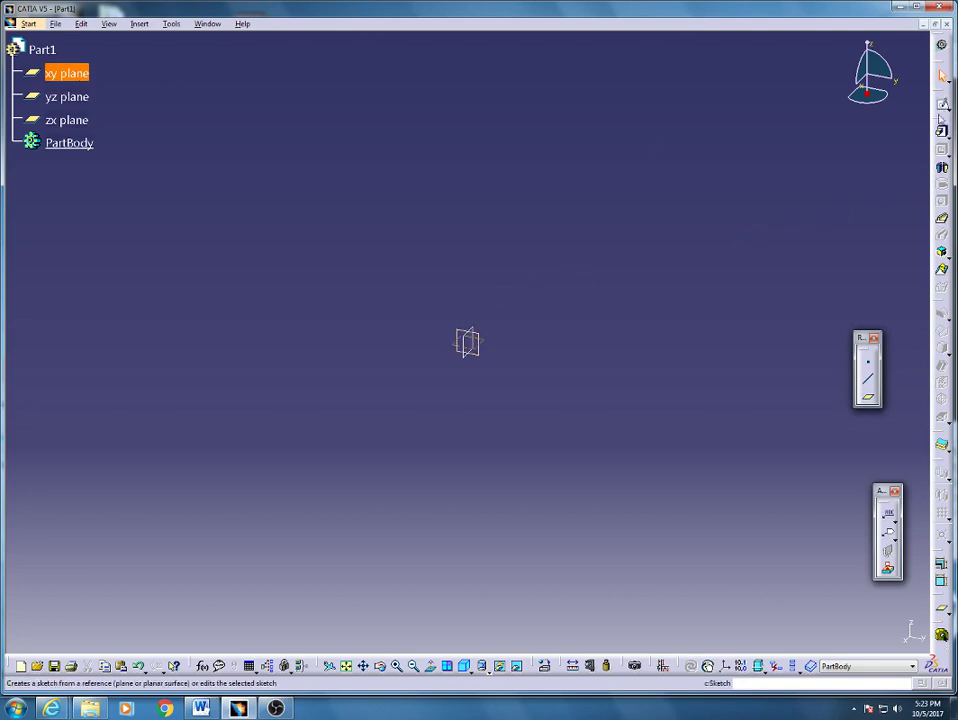
left_click(941, 102)
middle_click_drag(582, 286, 586, 314, "ctrl")
middle_click_drag(631, 256, 543, 326)
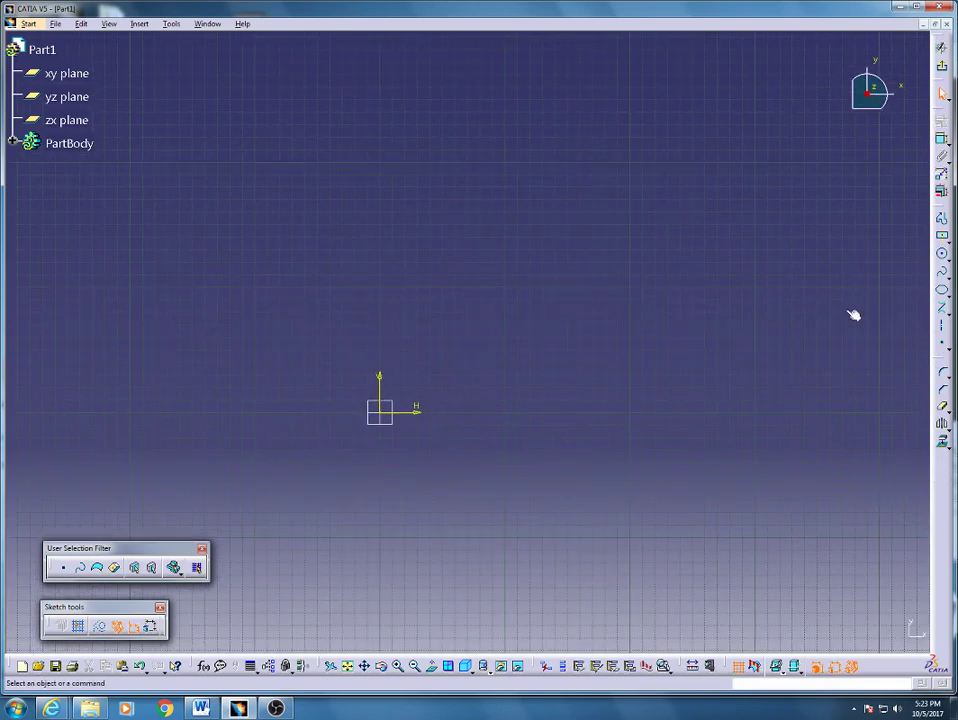
Step: Draw a 54 mm line from the sketch origin upward along the vertical axis with the Profile tool
left_click(941, 218)
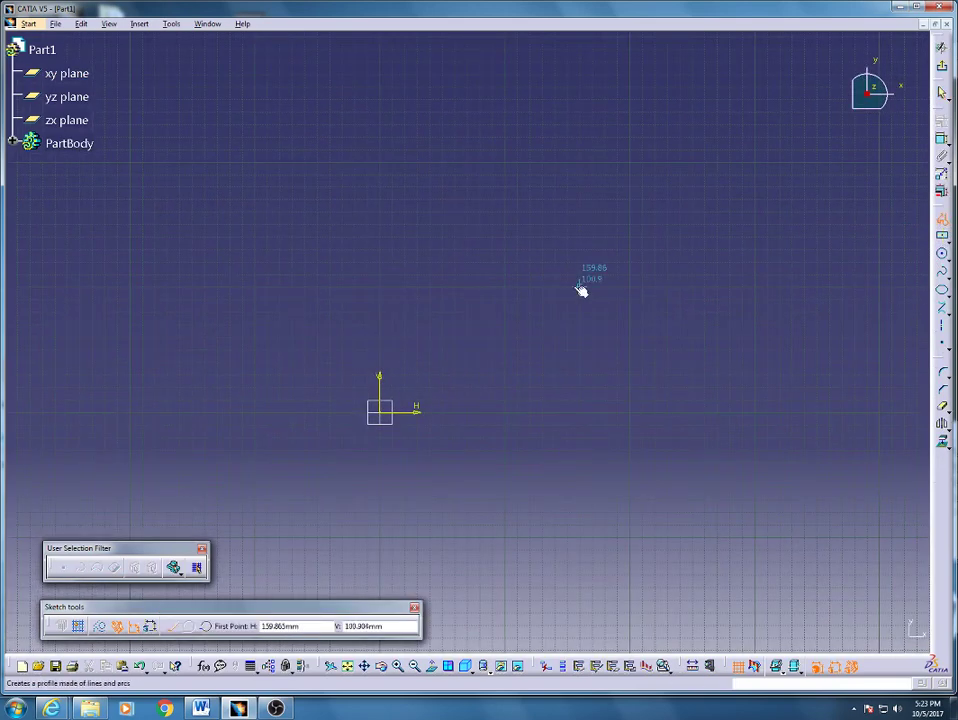
left_click(379, 411)
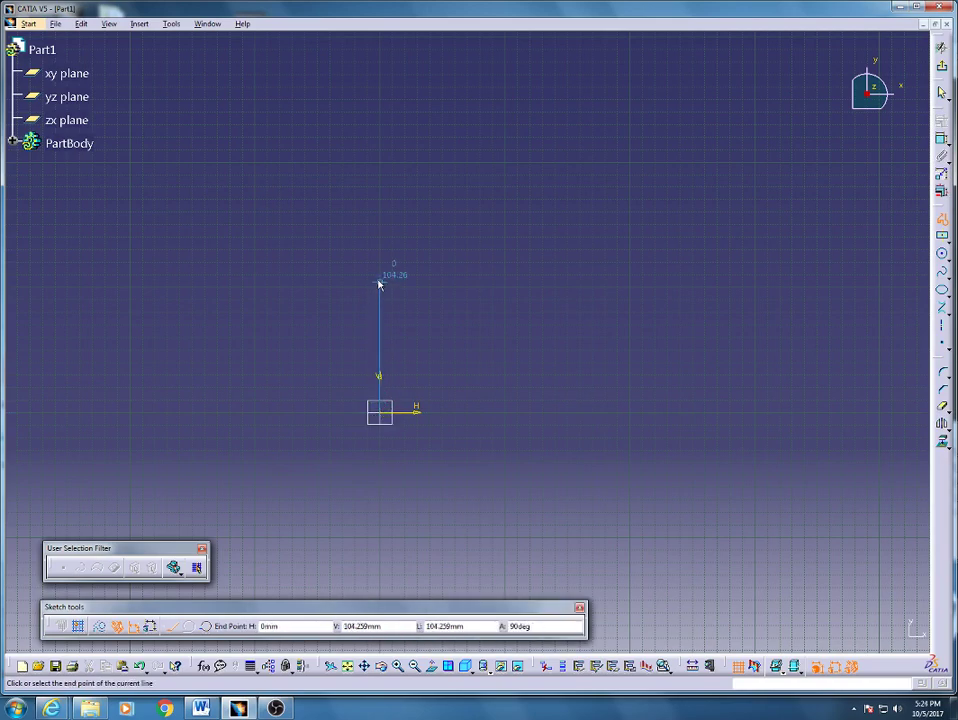
key("Tab")
key("Tab")
type("54")
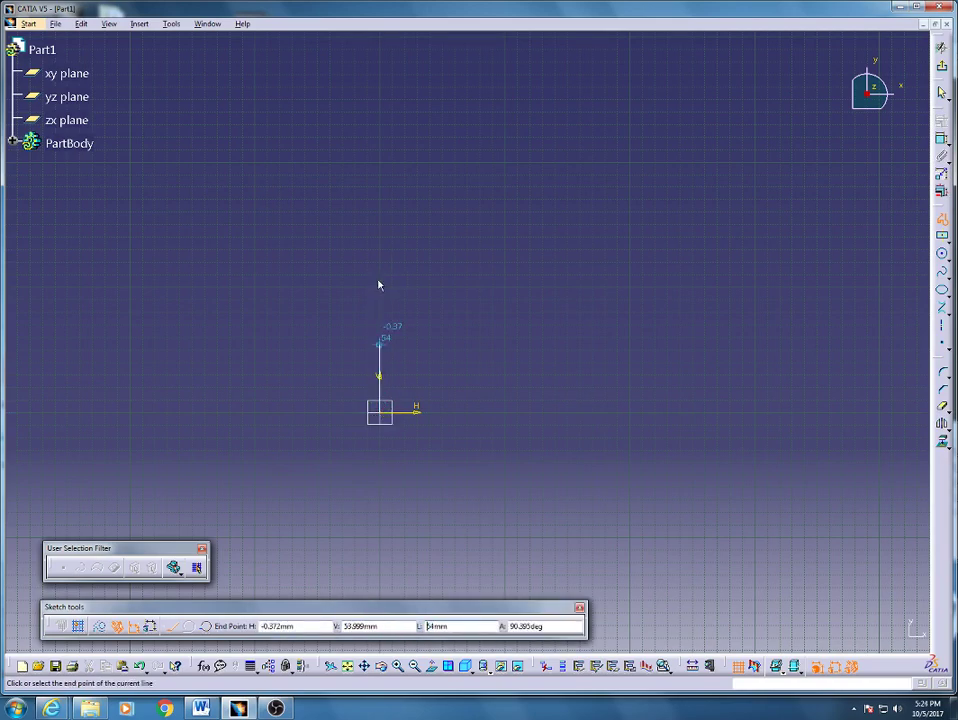
key("Return")
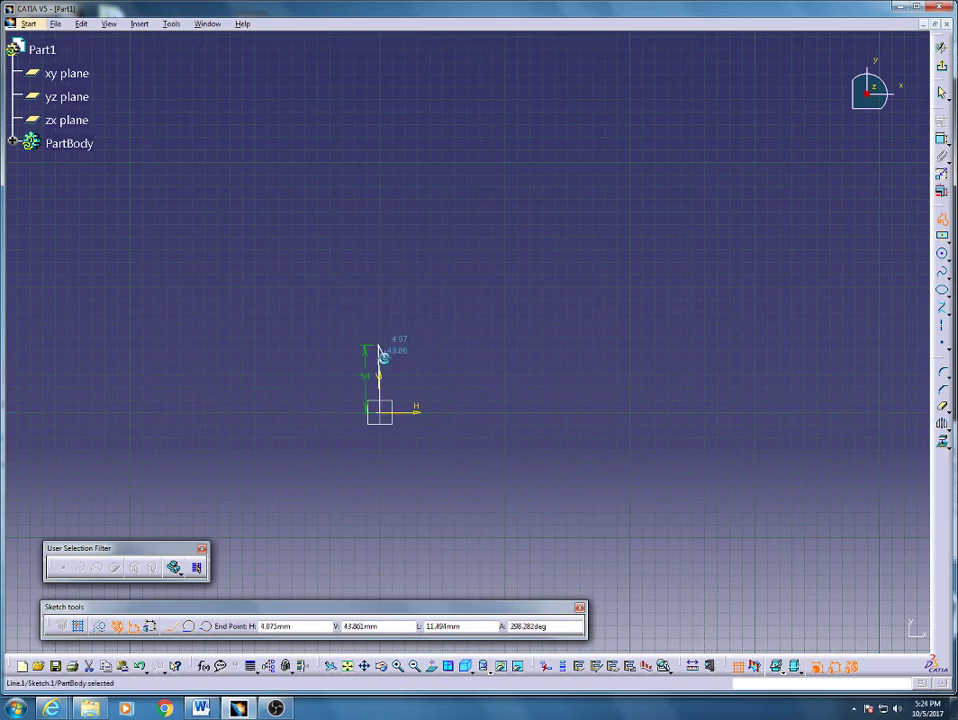
key("Escape")
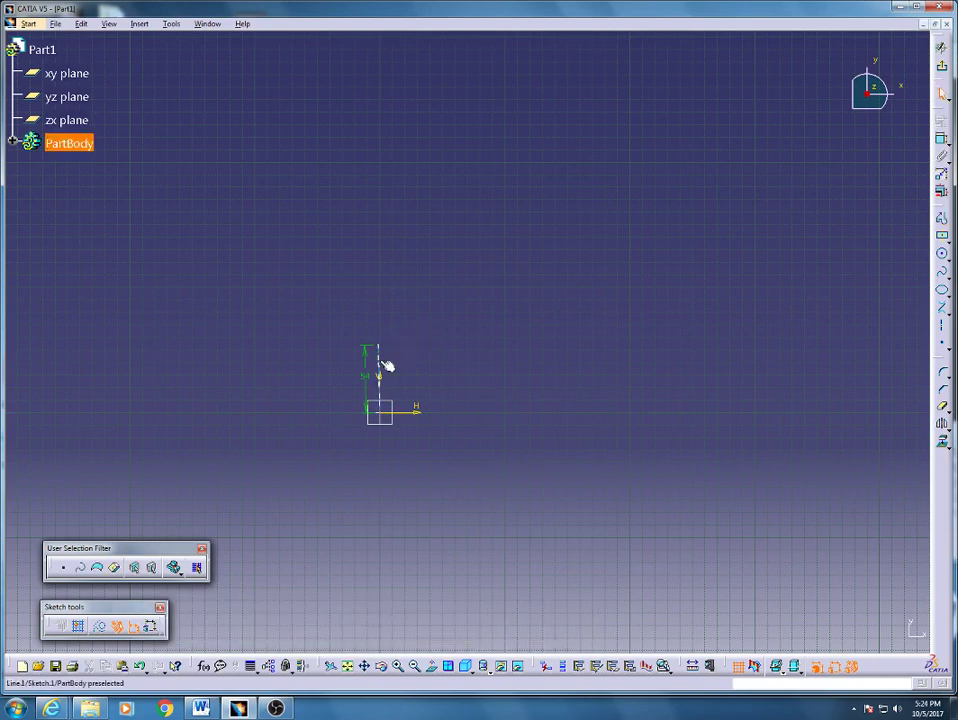
Step: Apply a vertical constraint to the 54 mm line and fit the sketch in view
left_click(940, 122)
left_click(790, 288)
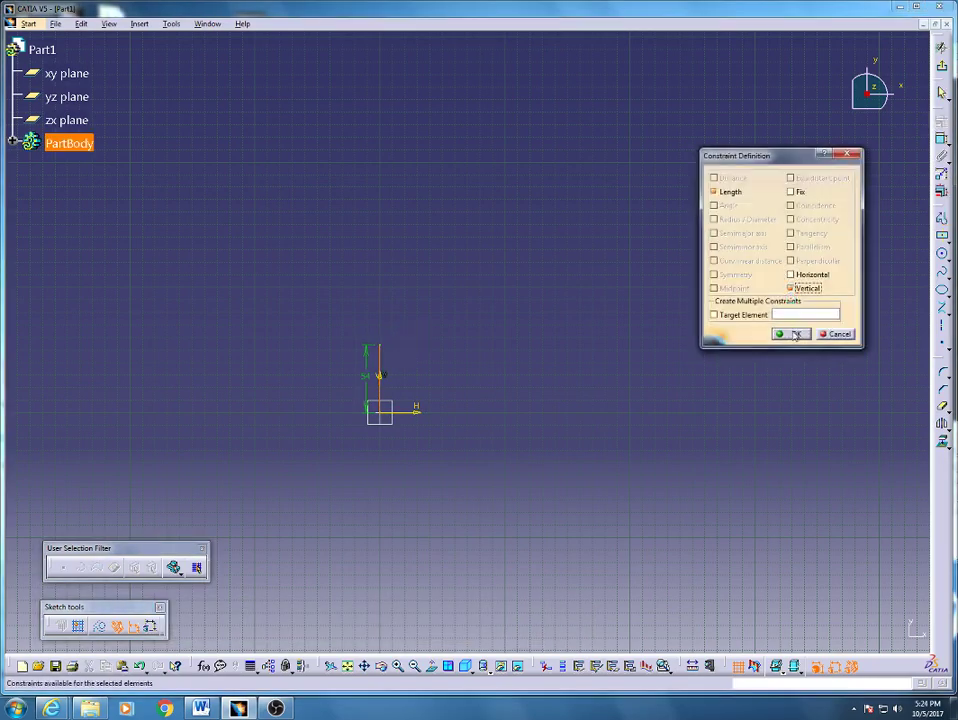
left_click(790, 334)
left_click(347, 666)
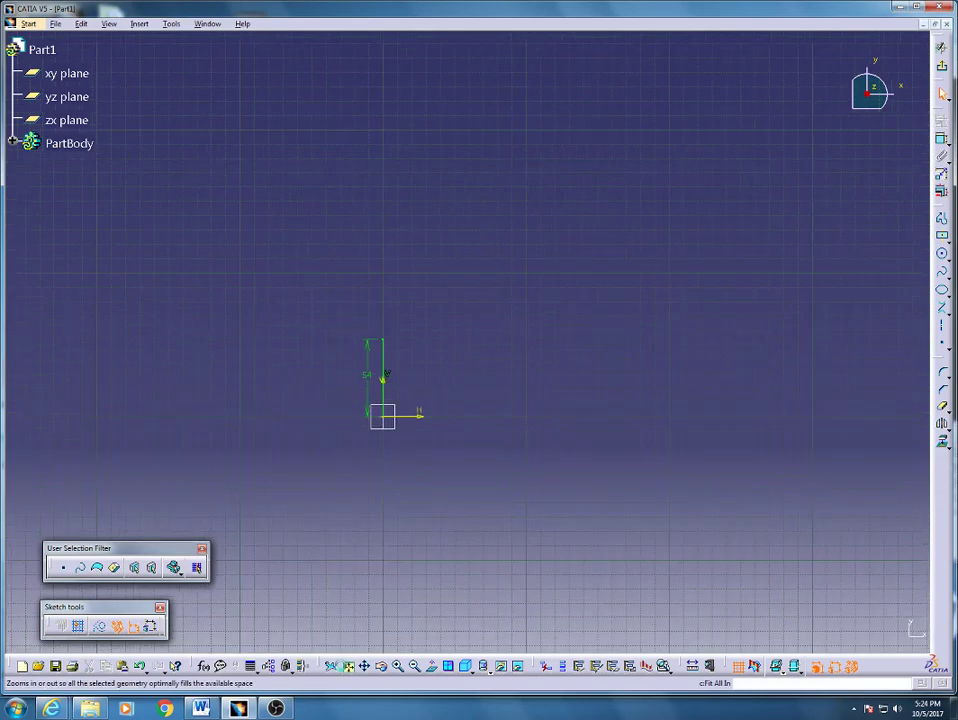
mouse_move(682, 347)
middle_mouse_down()
mouse_move(396, 325)
mouse_move(430, 368)
mouse_move(377, 360)
middle_mouse_up()
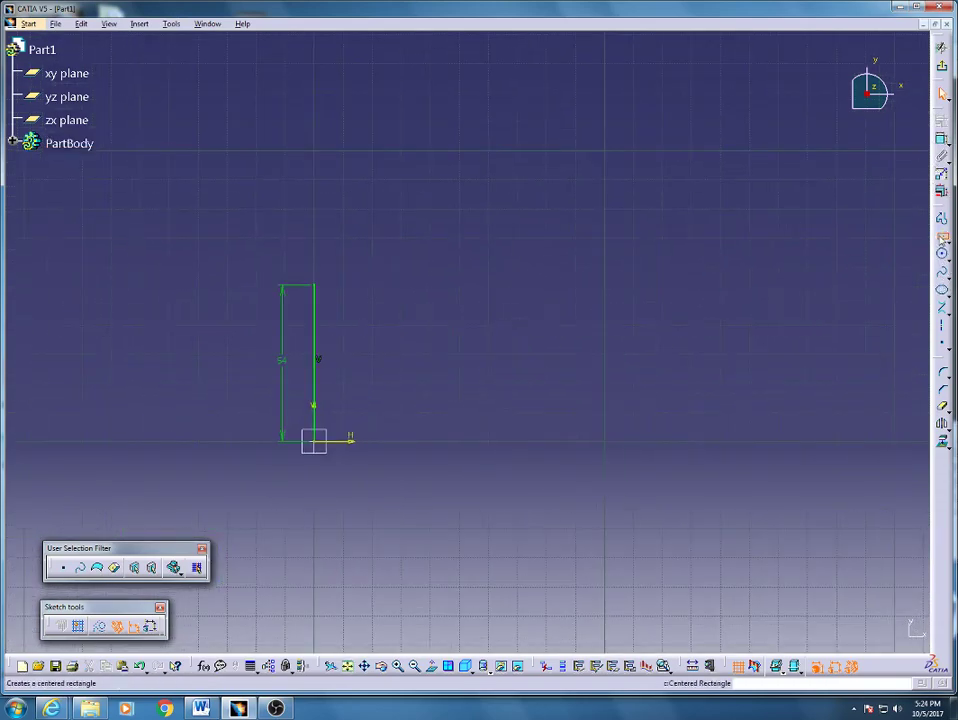
left_click(942, 237)
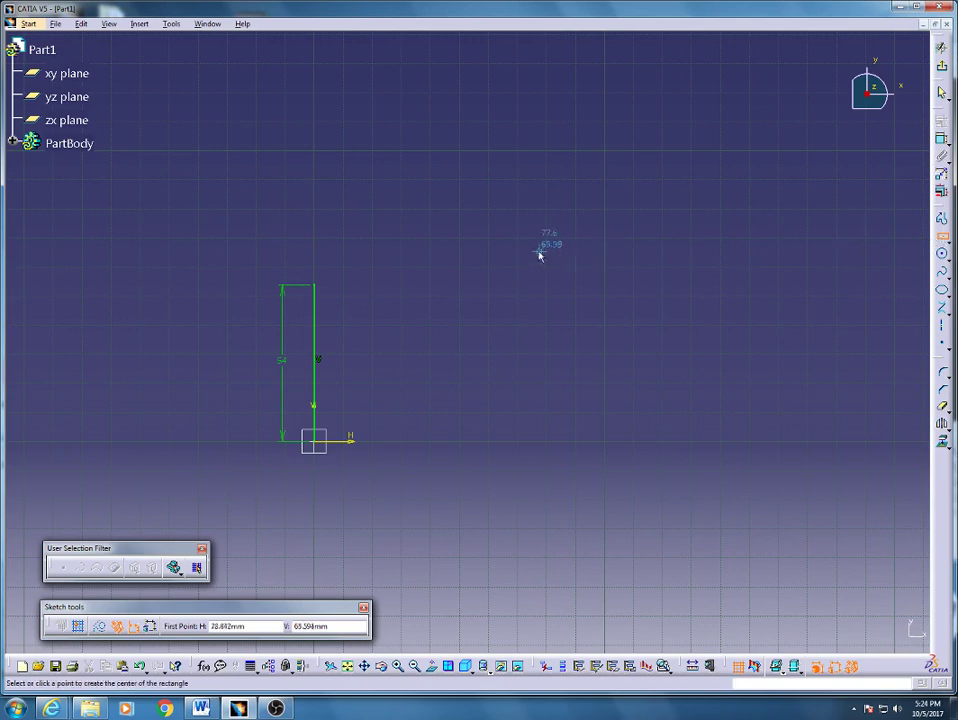
left_click(316, 285)
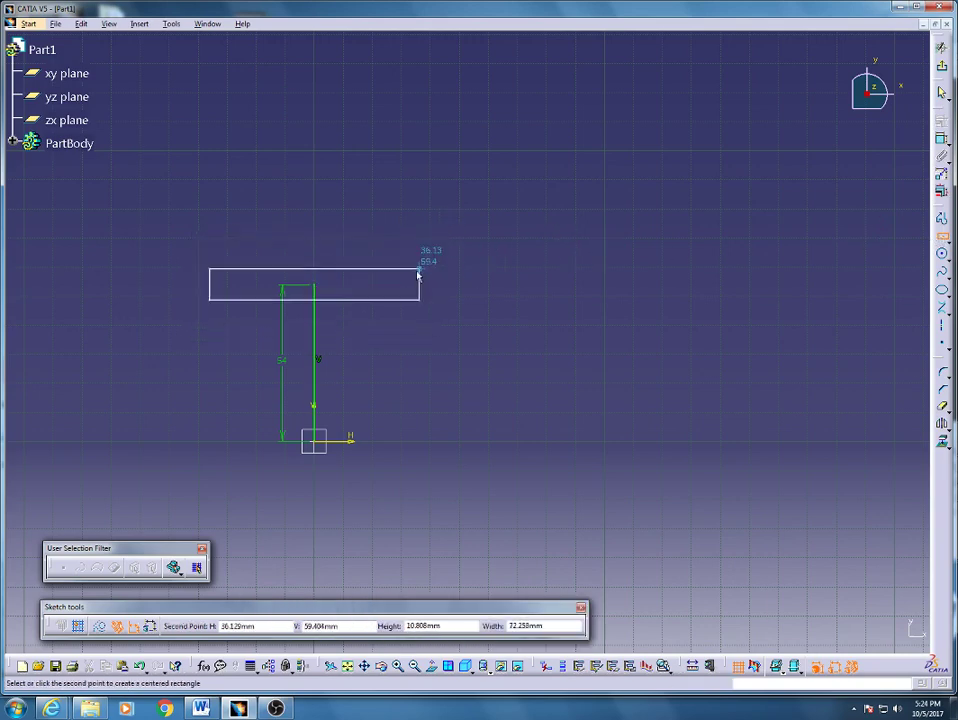
key("Escape")
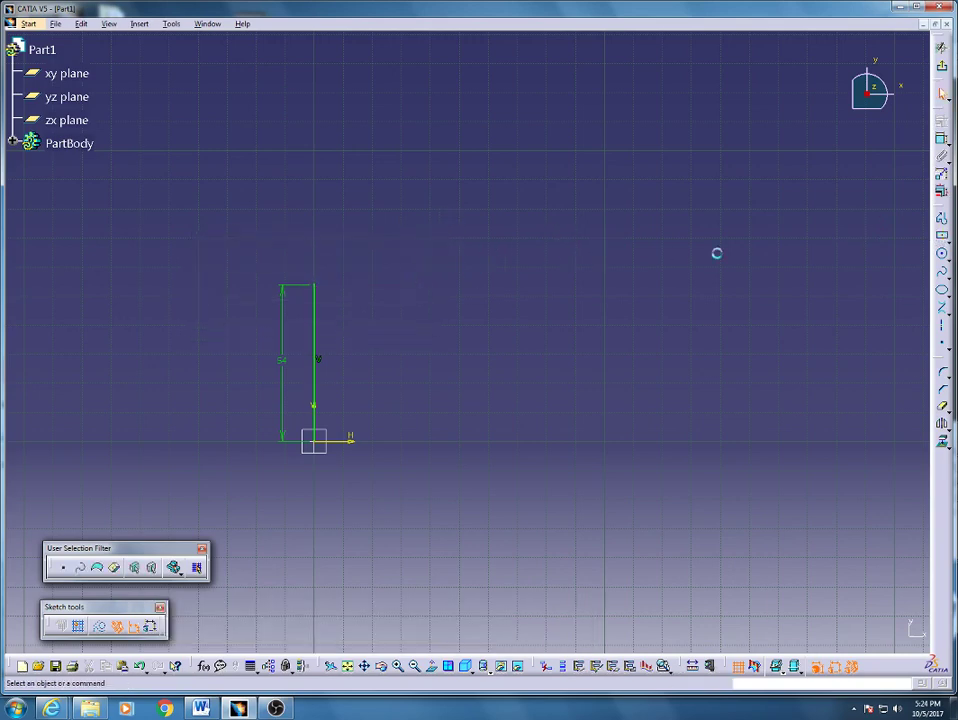
Step: Try to draw a 75 mm profile line from the upper end of the vertical line
left_click(941, 218)
left_click(315, 285)
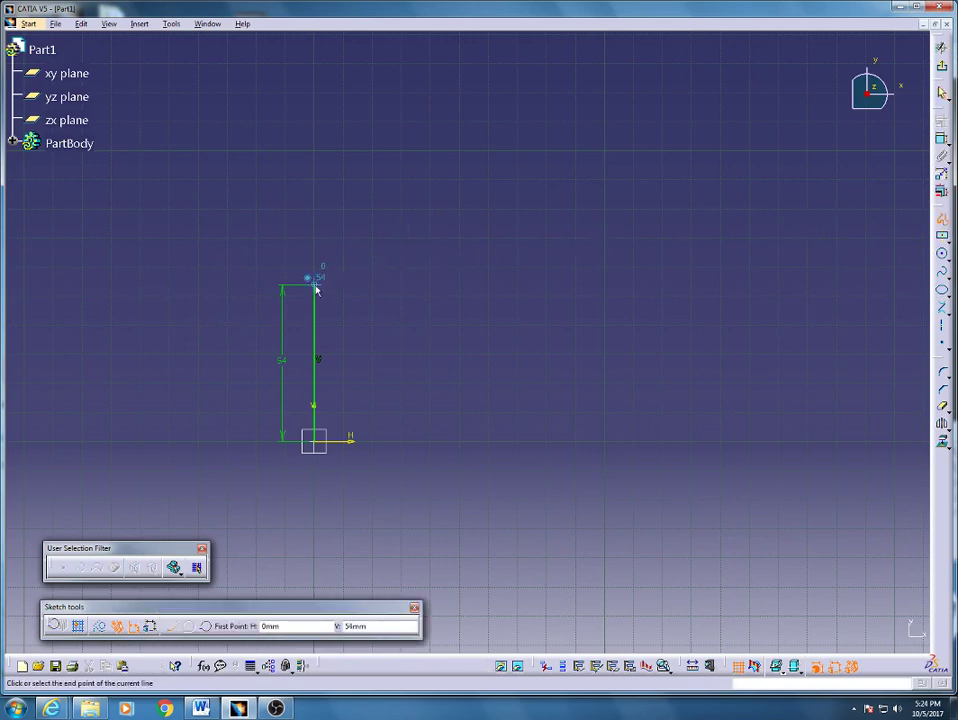
type("`")
key("Tab")
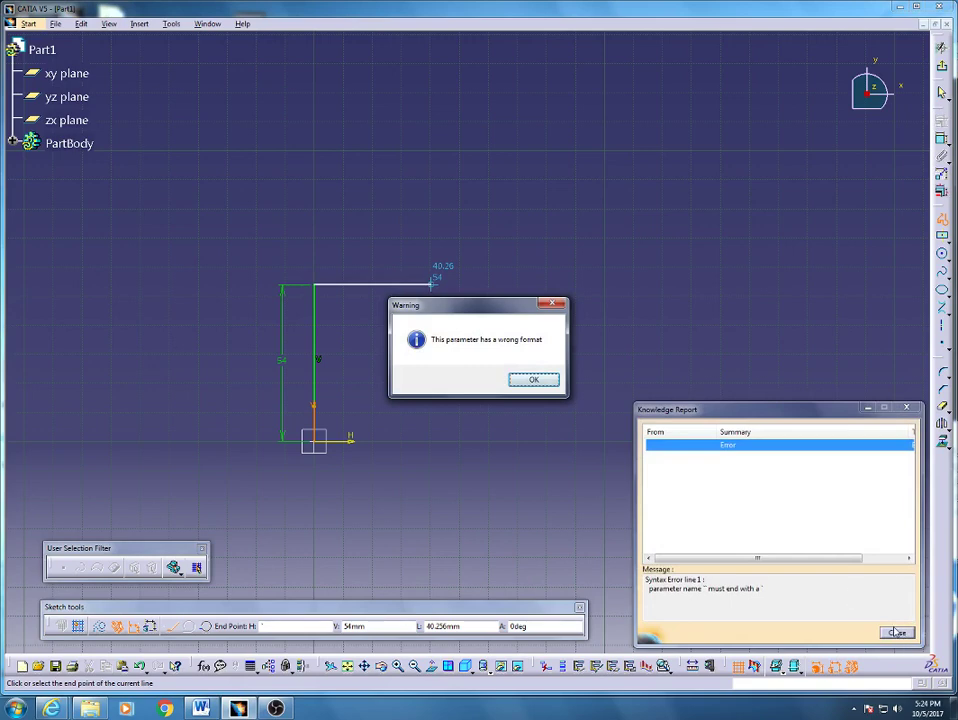
left_click(535, 379)
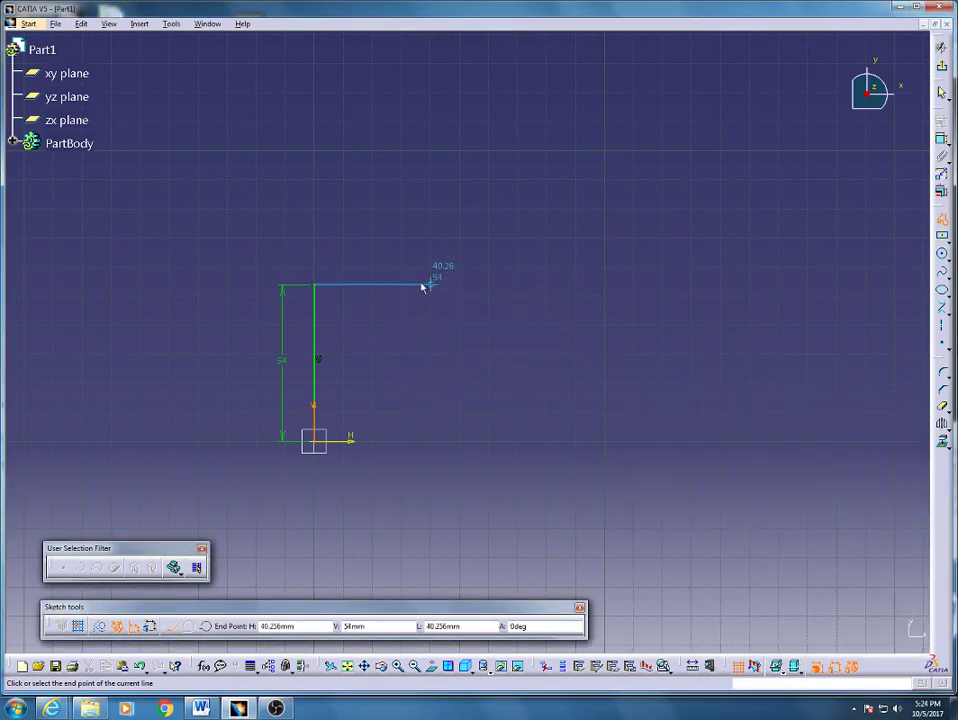
key("Tab")
key("Tab")
type("75")
key("Return")
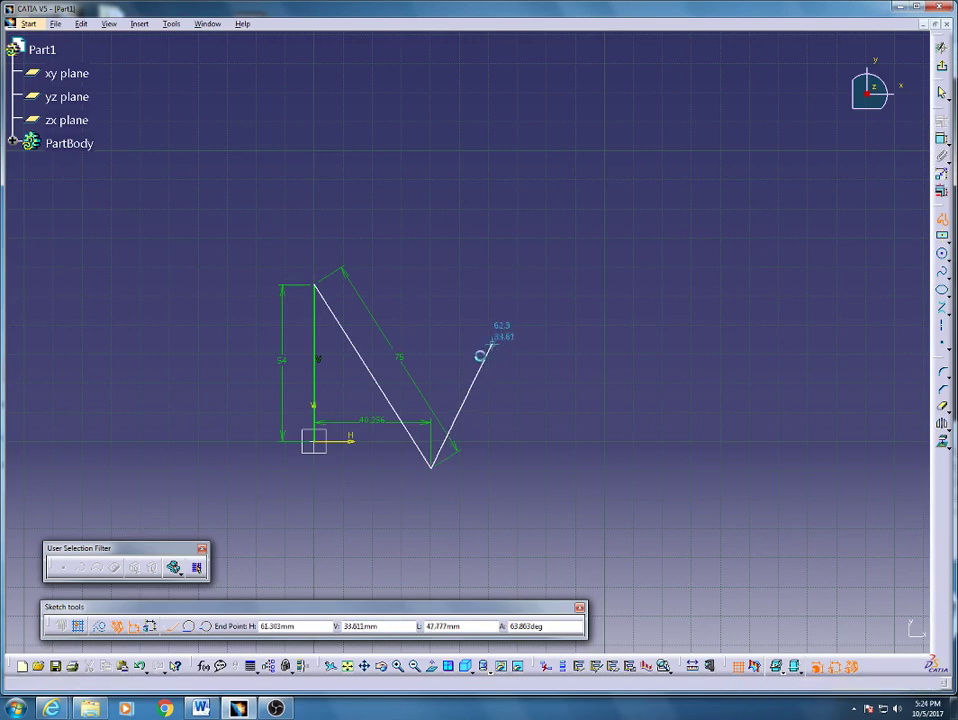
key("Escape")
Step: Delete the slanted 75 mm line
left_click(389, 410)
right_click(391, 403)
left_click(428, 566)
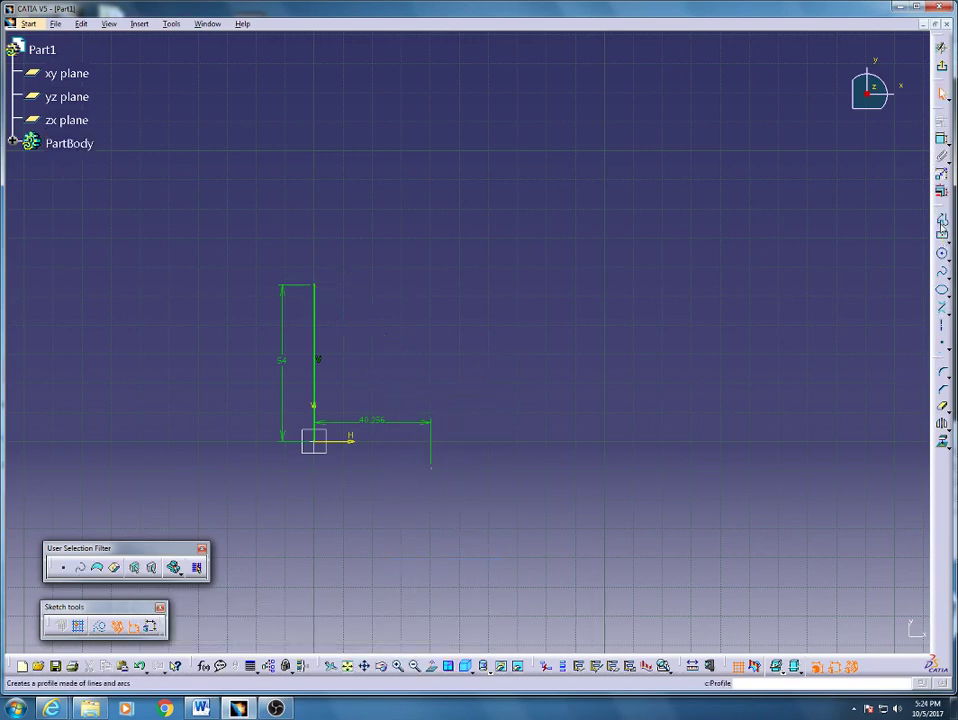
Step: Draw a horizontal 75 mm profile line from the upper end of the vertical line
left_click(941, 217)
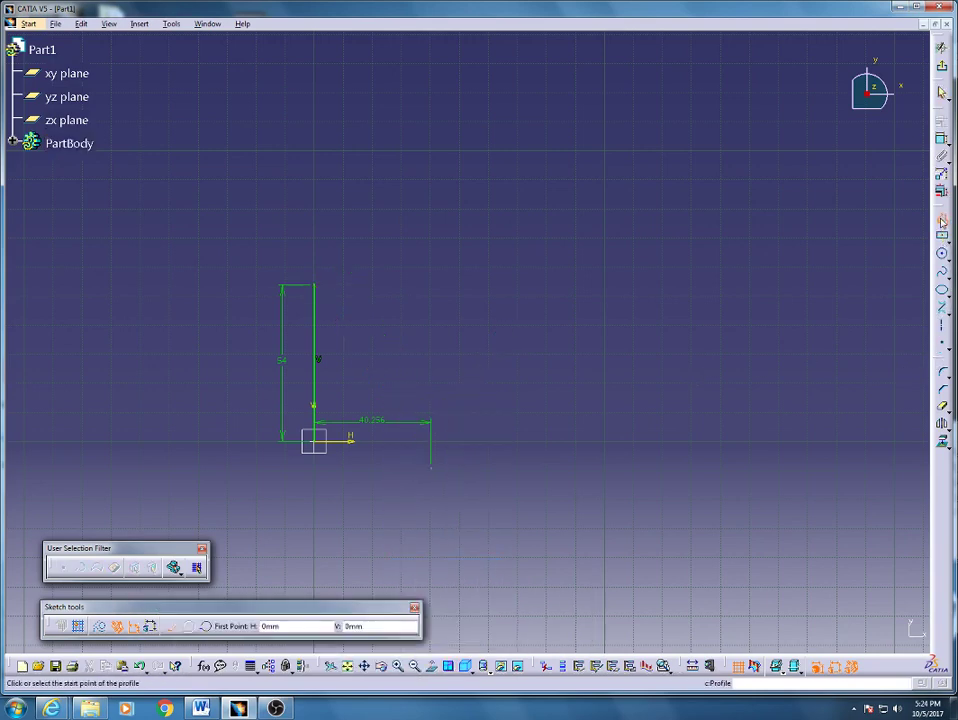
left_click(318, 288)
key("Tab")
key("Tab")
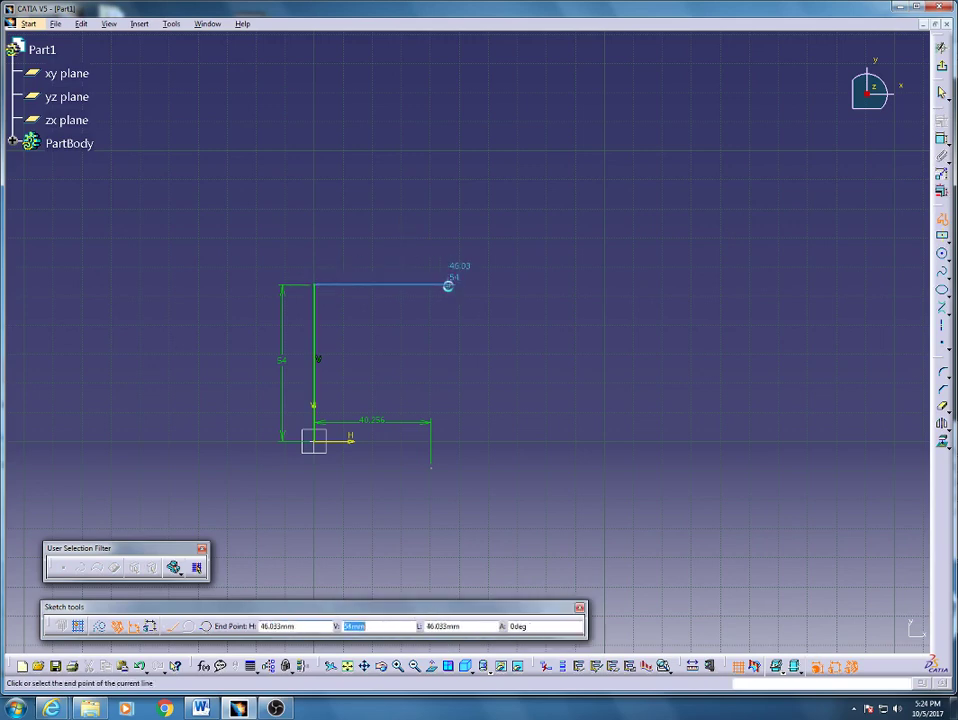
key("Tab")
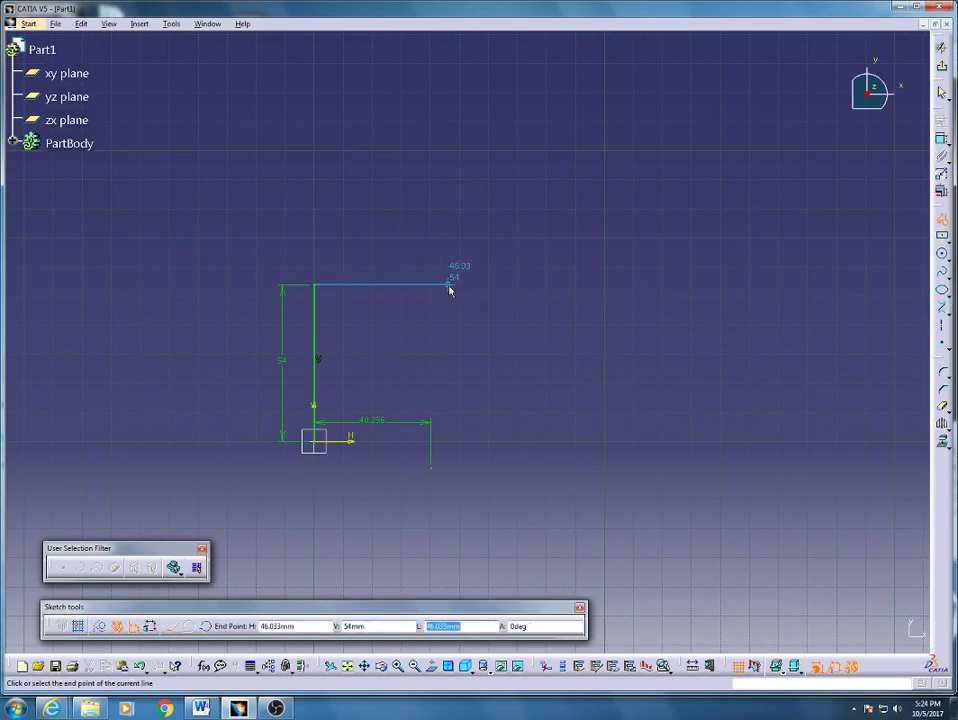
type("75")
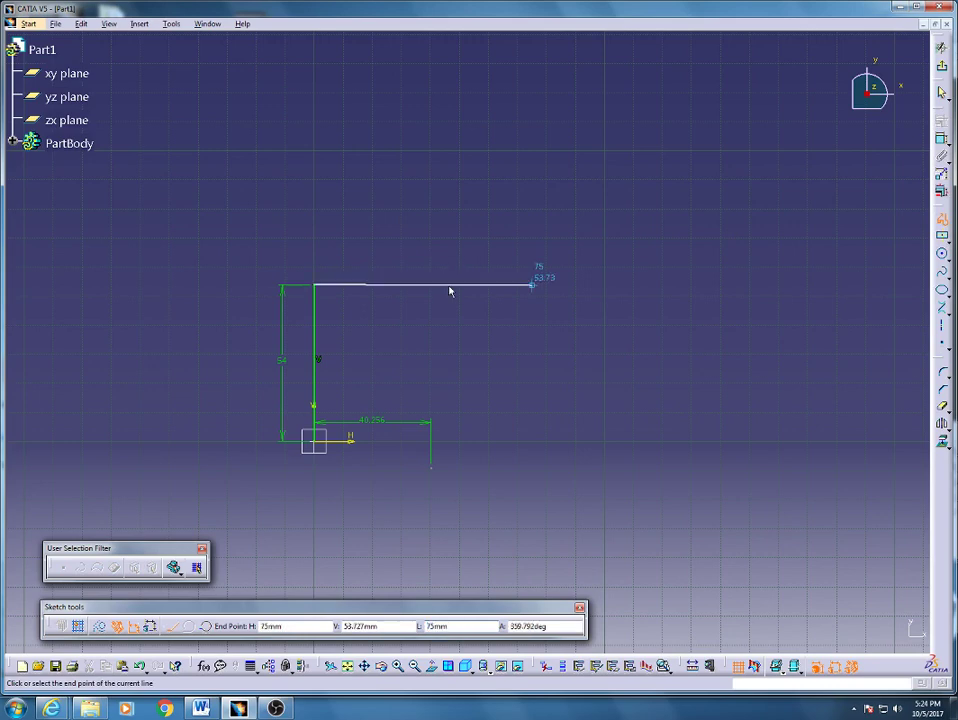
key("Return")
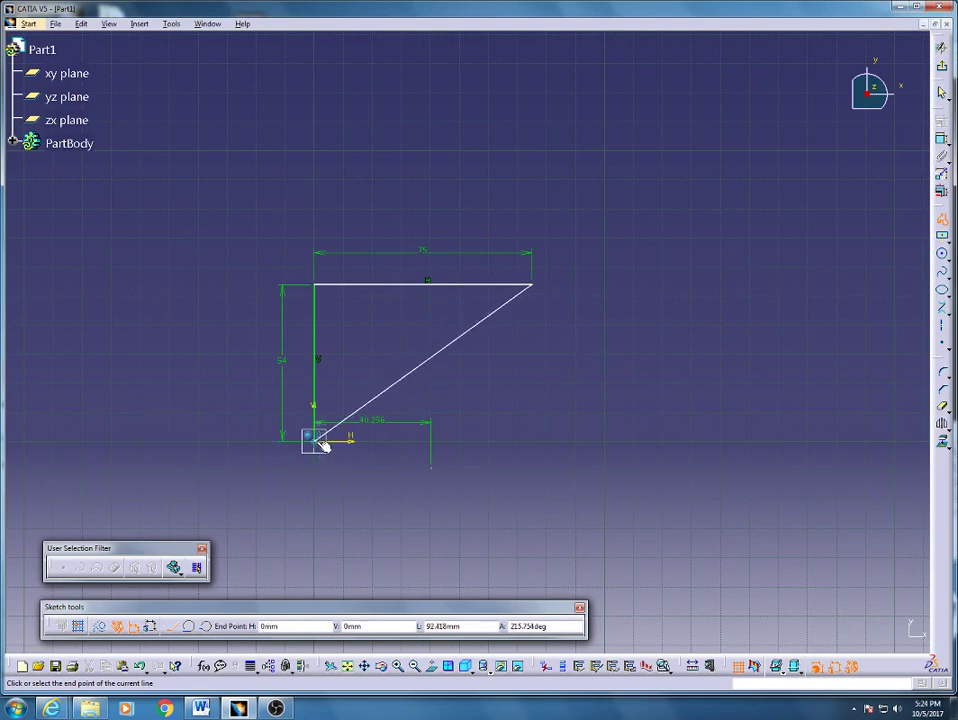
Step: Close the profile with a sloping line down to the horizontal axis, about 120 mm from the origin, and a line back to the origin
left_click(666, 440)
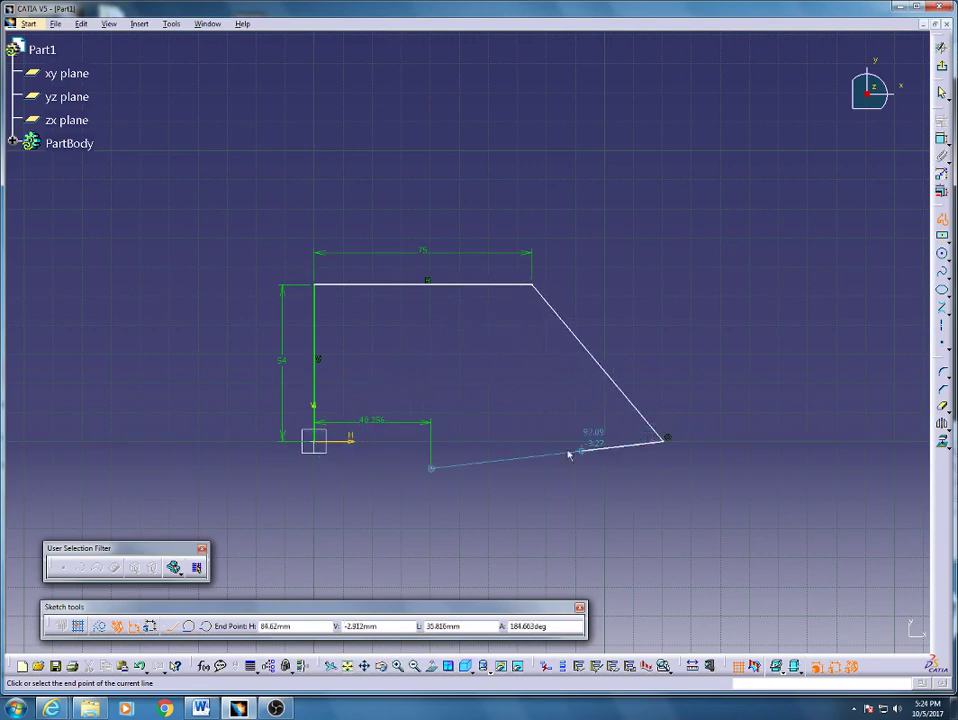
left_click(316, 442)
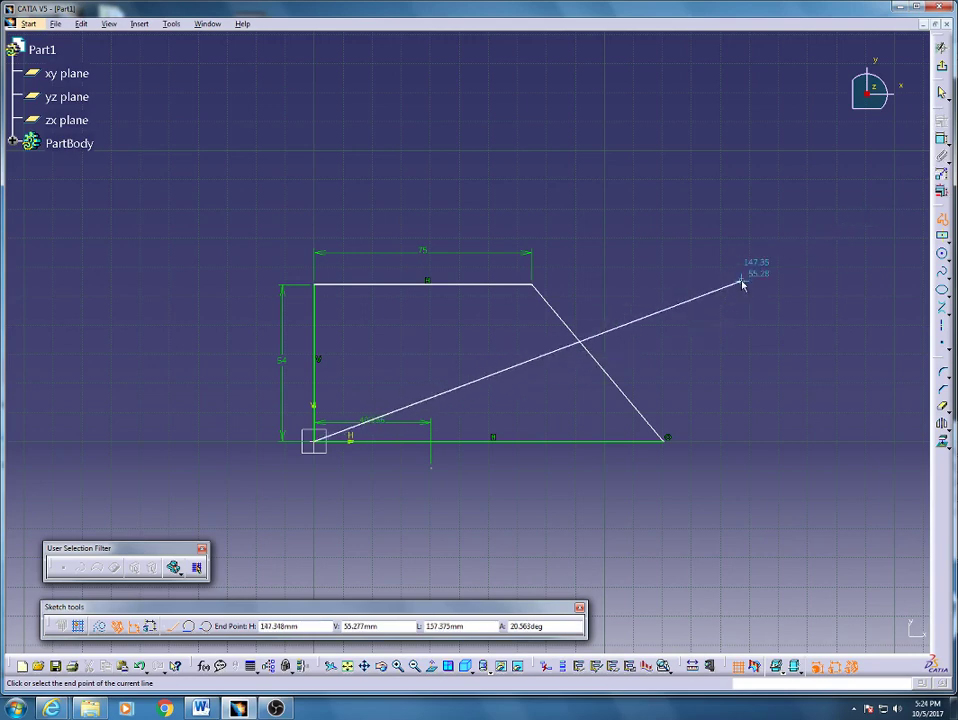
key("Escape")
Step: Dimension the profile's base line and set its length to 150 mm
left_click(941, 140)
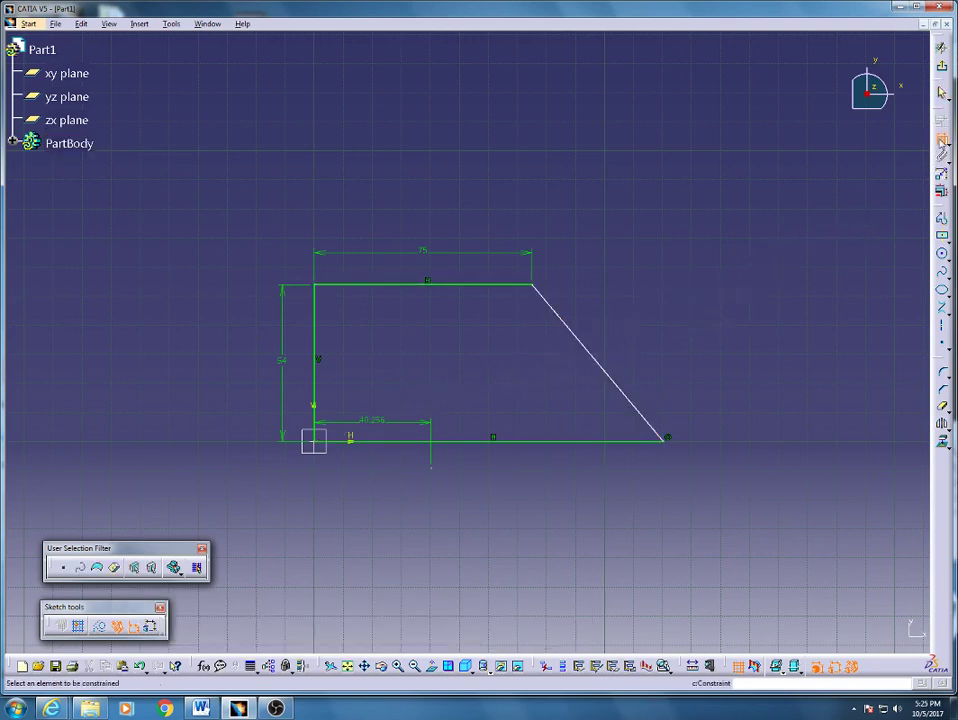
left_click(487, 442)
left_click(472, 507)
double_click(469, 506)
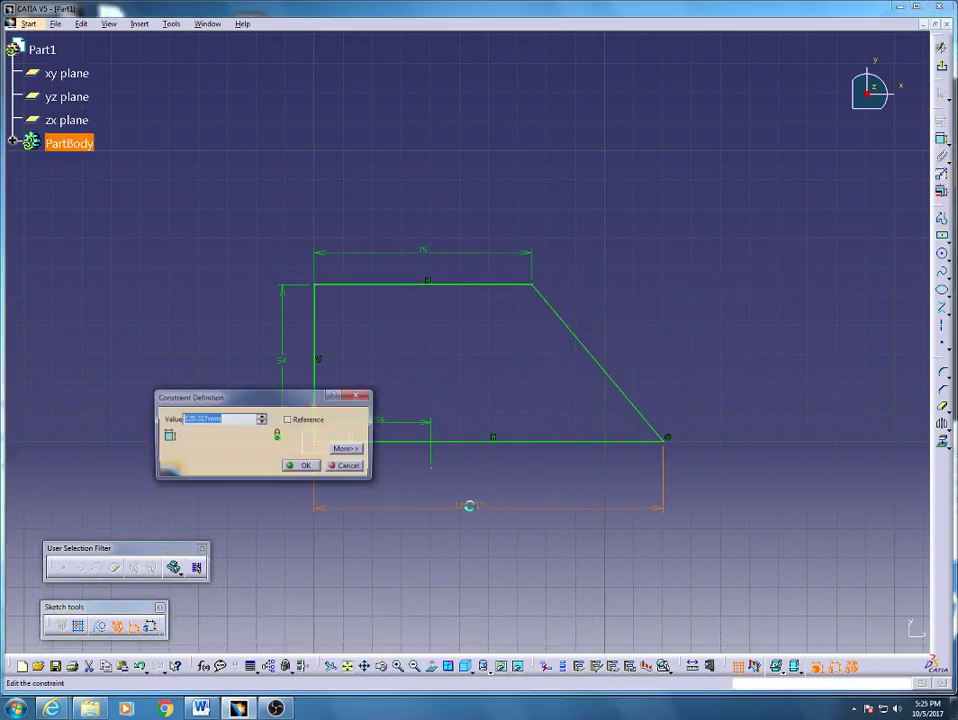
type("150mm")
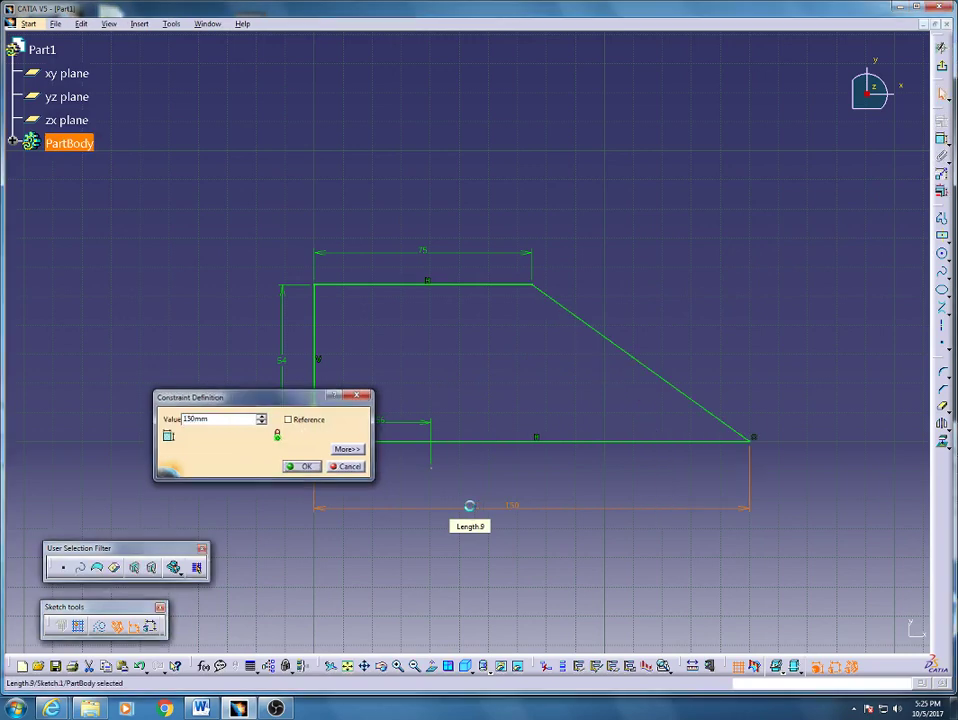
key("Return")
left_click(619, 235)
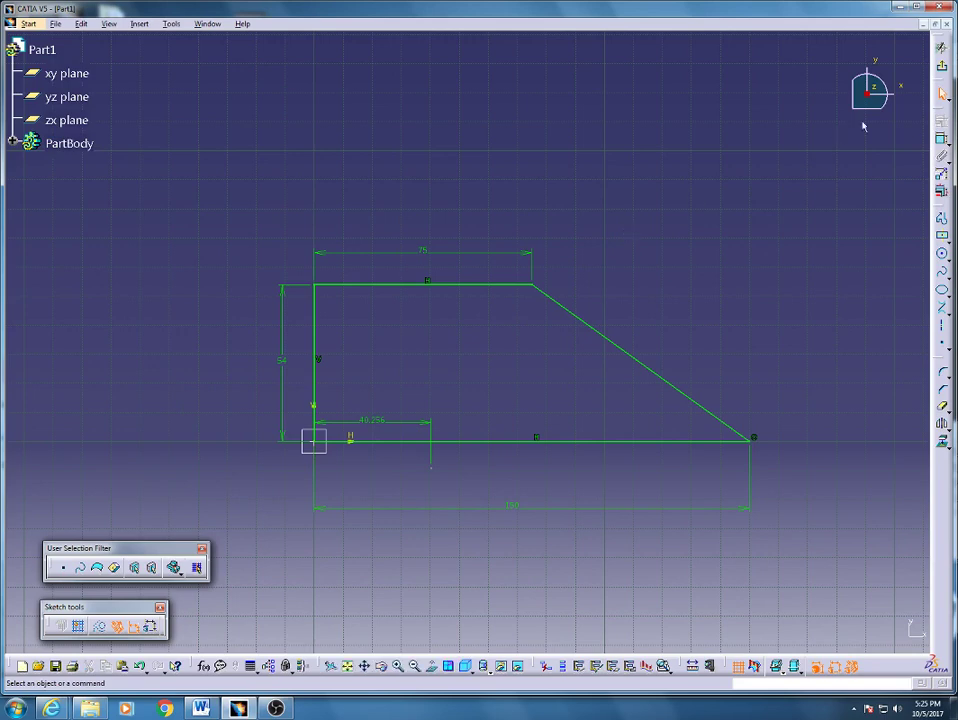
Step: Leave the sketch and pad the four-sided profile to a length of 16 mm
left_click(941, 47)
left_click(688, 224)
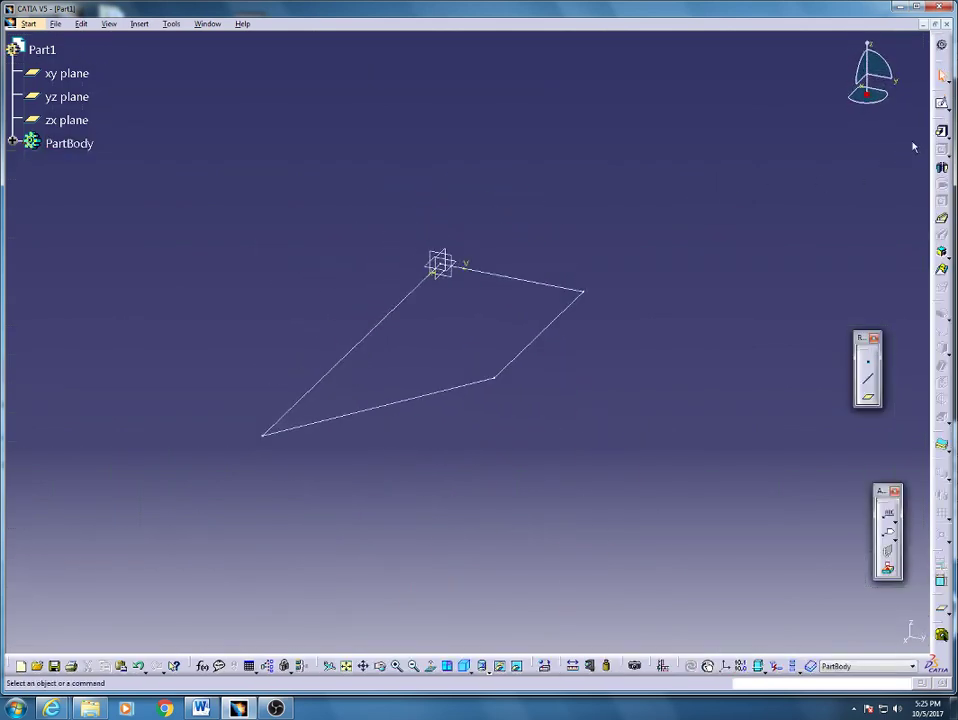
left_click(941, 133)
left_click(543, 336)
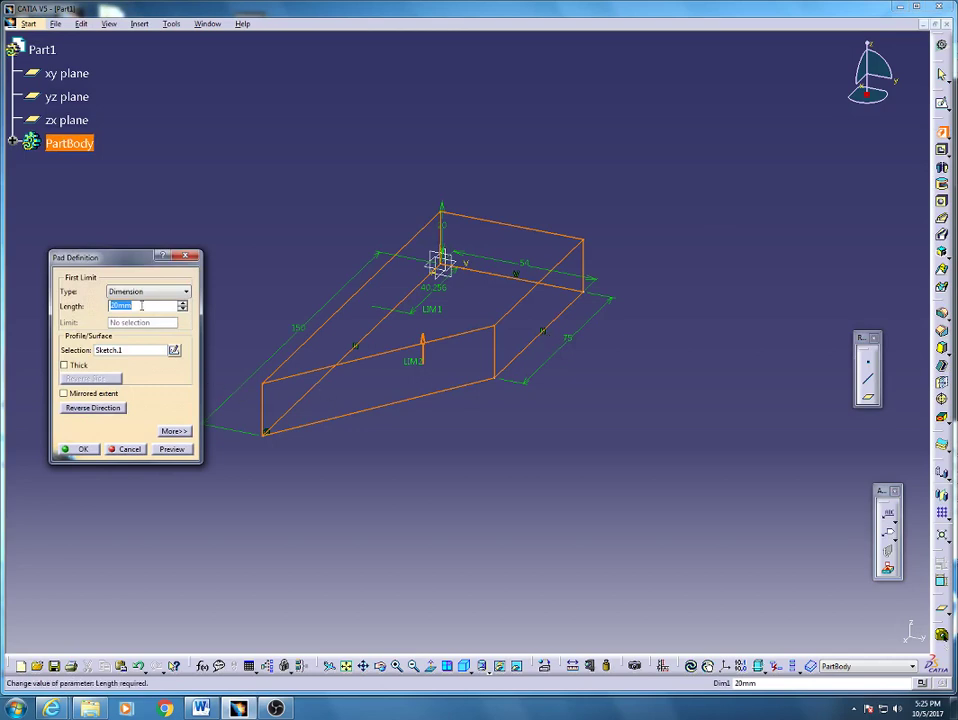
type("16")
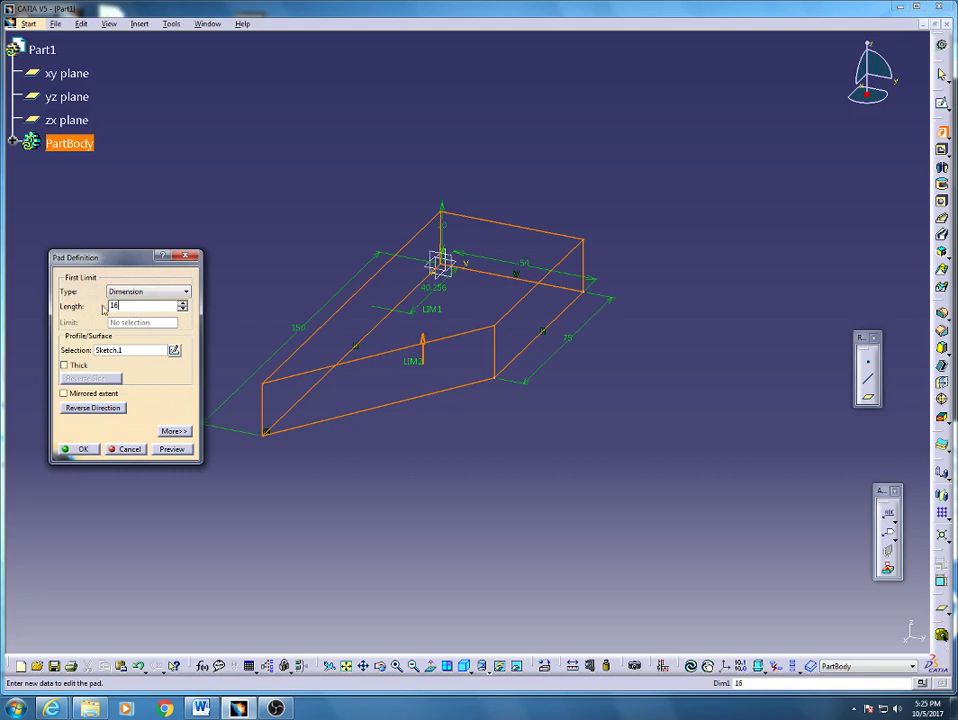
key("Return")
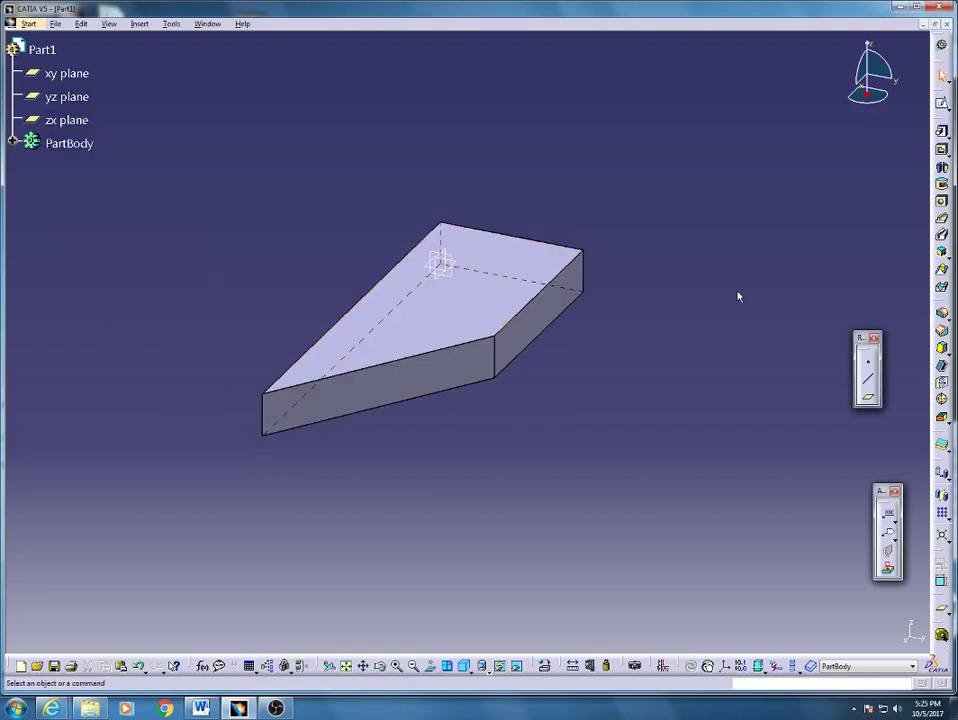
Step: Start a sketch on the plate's upper face and draw a horizontal construction line about 48 mm long inside it
left_click(490, 337)
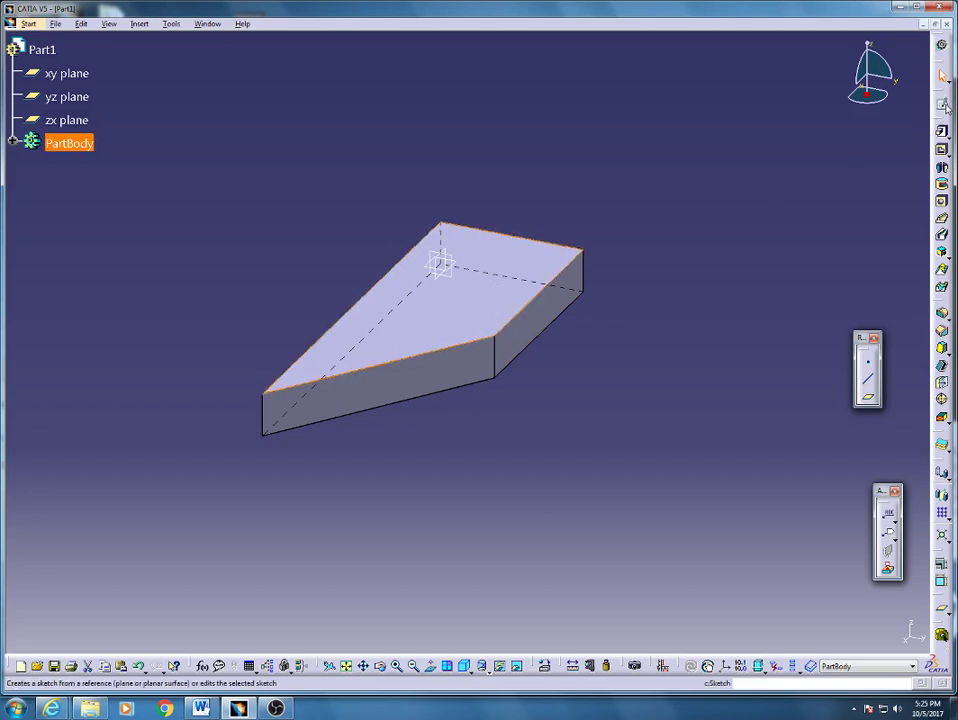
left_click(941, 103)
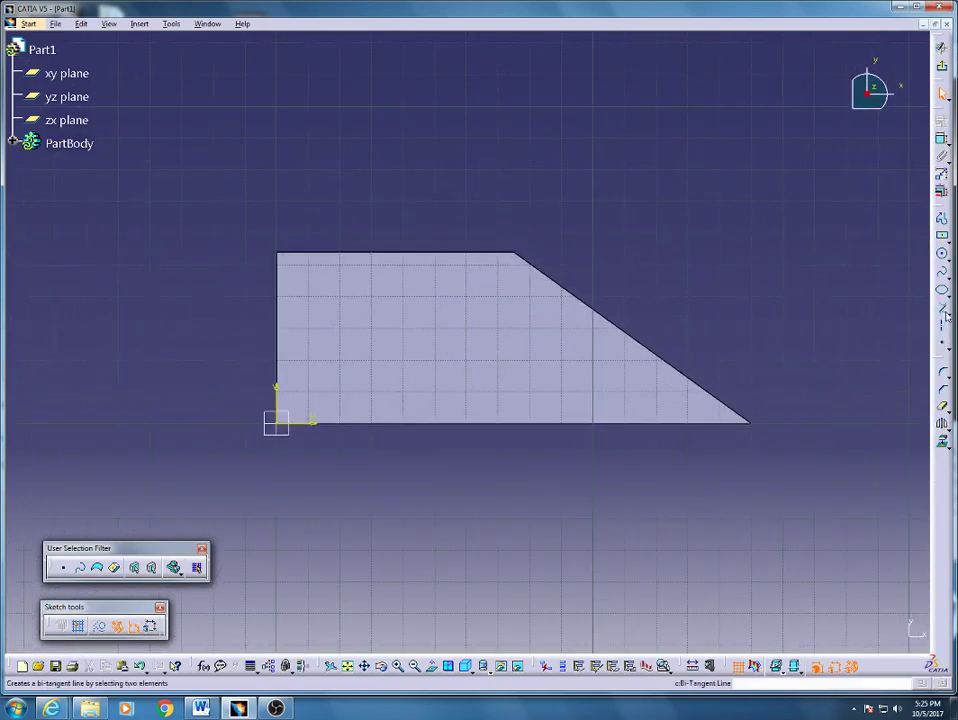
left_click(941, 217)
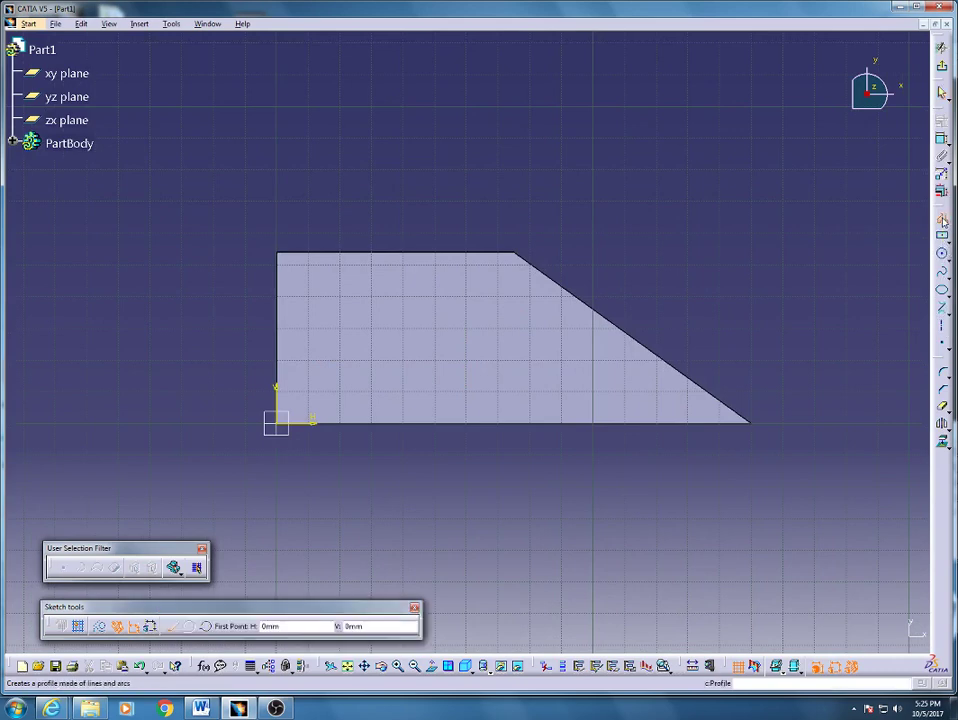
left_click(940, 220)
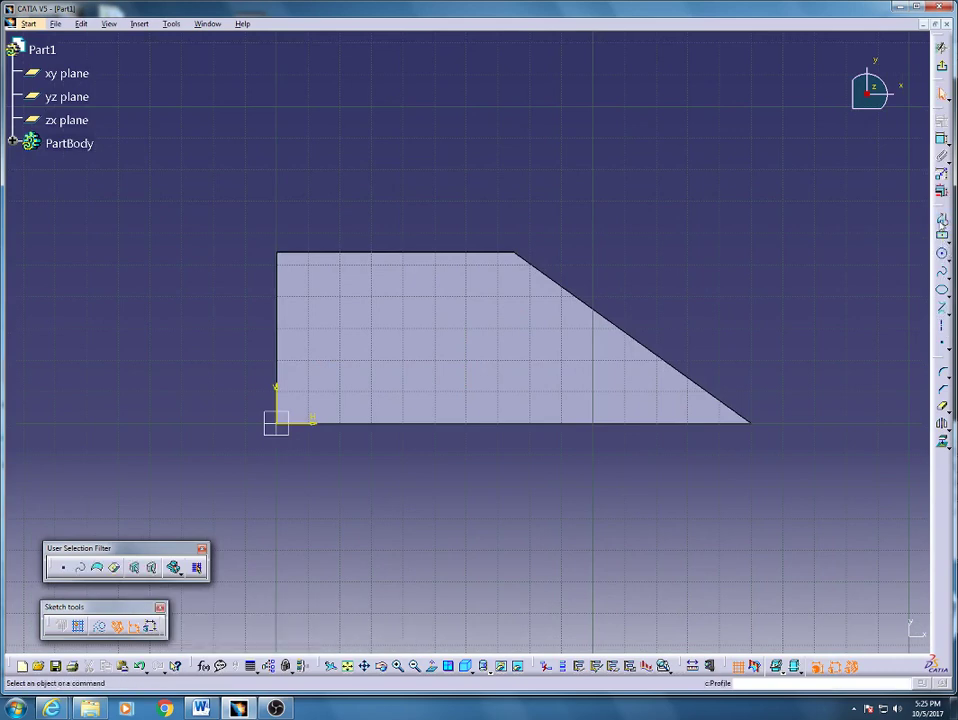
left_click(947, 316)
left_click(879, 325)
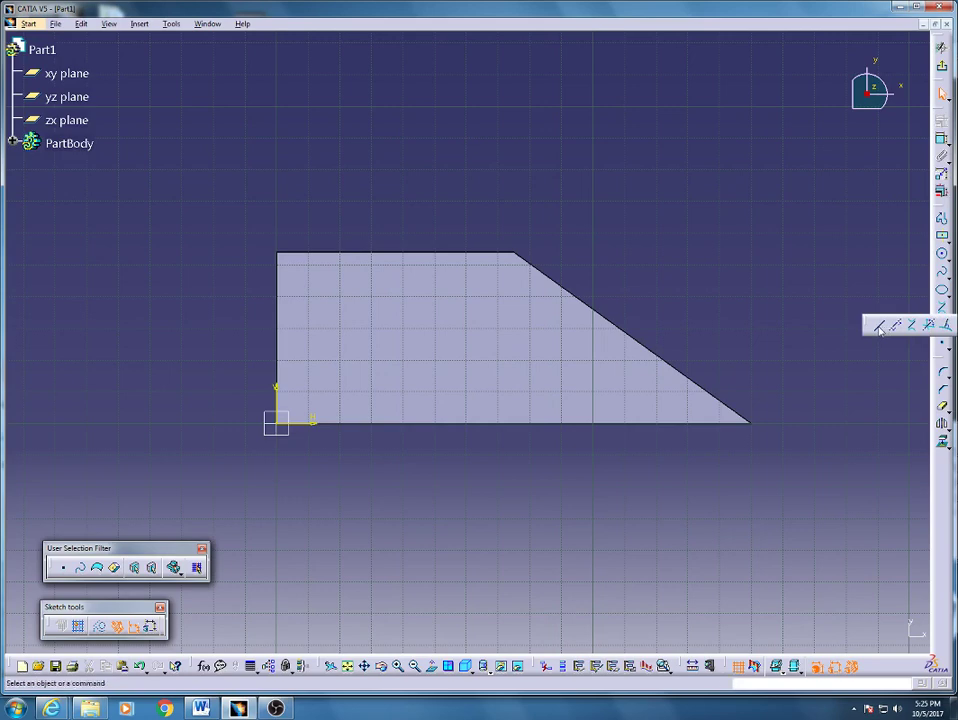
left_click(366, 344)
left_click(510, 345)
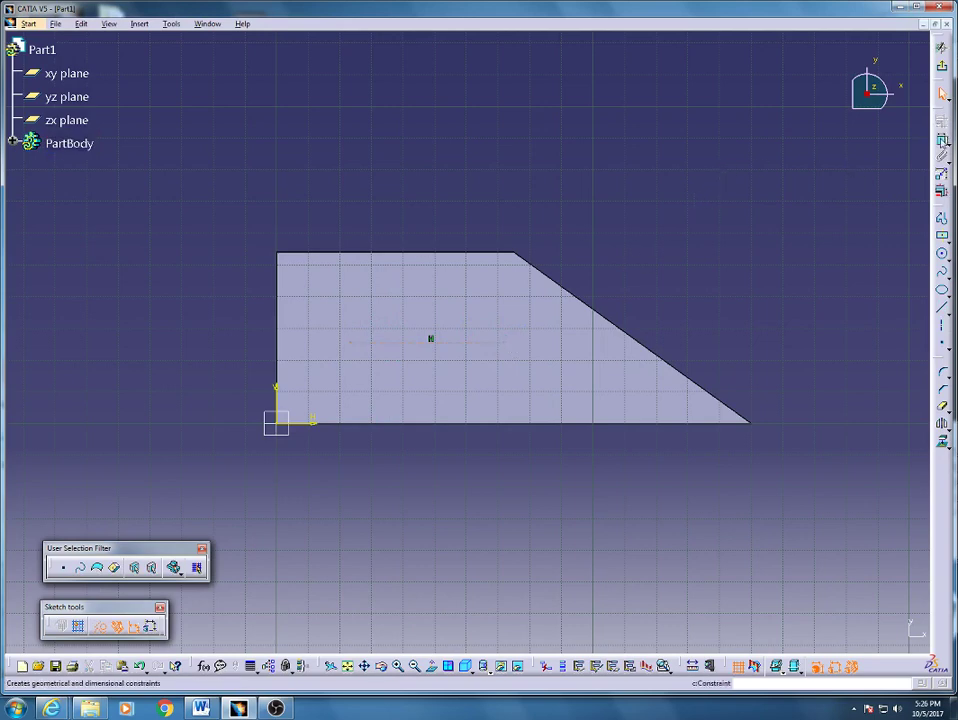
Step: Dimension the horizontal construction line and set its length to 32 mm
left_click(453, 345)
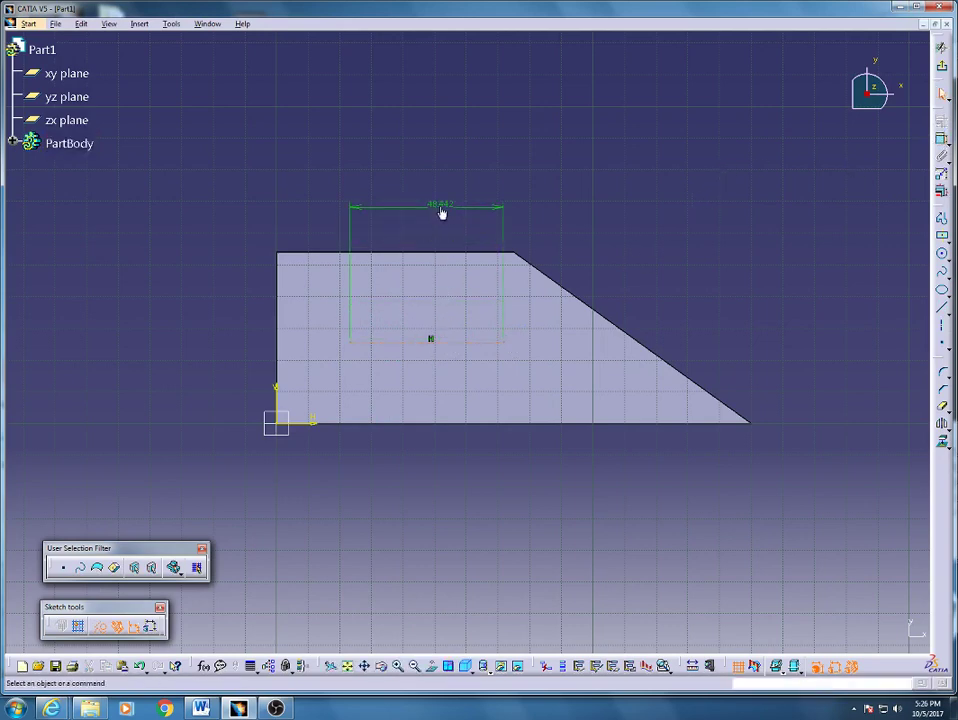
left_click(440, 205)
double_click(442, 207)
type("32mm")
key("Return")
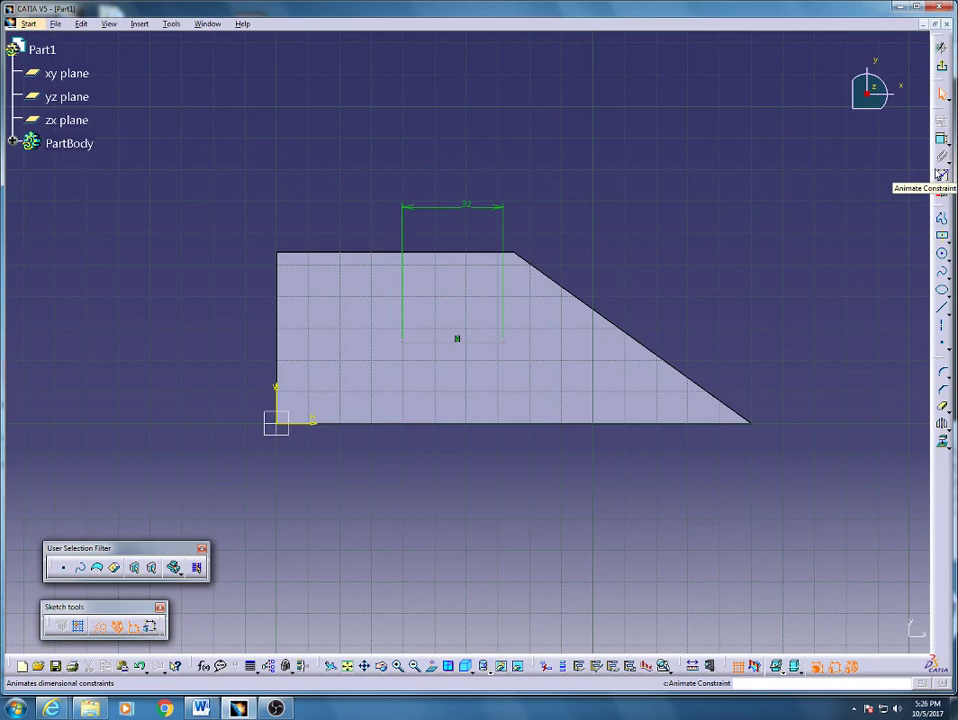
Step: Dimension the horizontal distance from the origin to the construction line's nearer end and set it to 36 mm
left_click(941, 138)
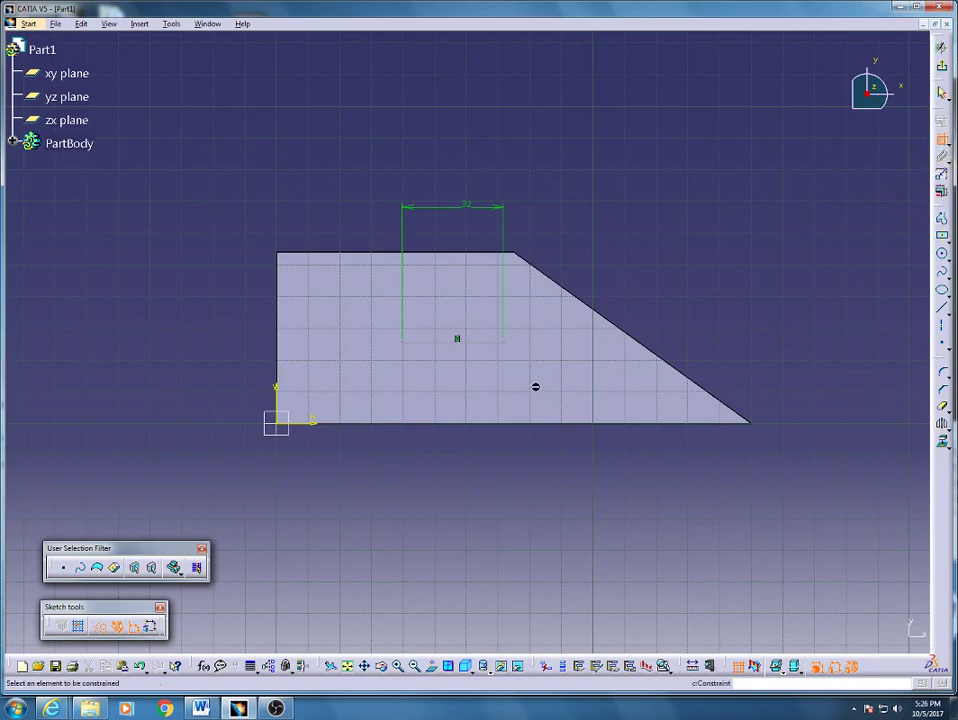
left_click(279, 414)
left_click(402, 330)
left_click(332, 498)
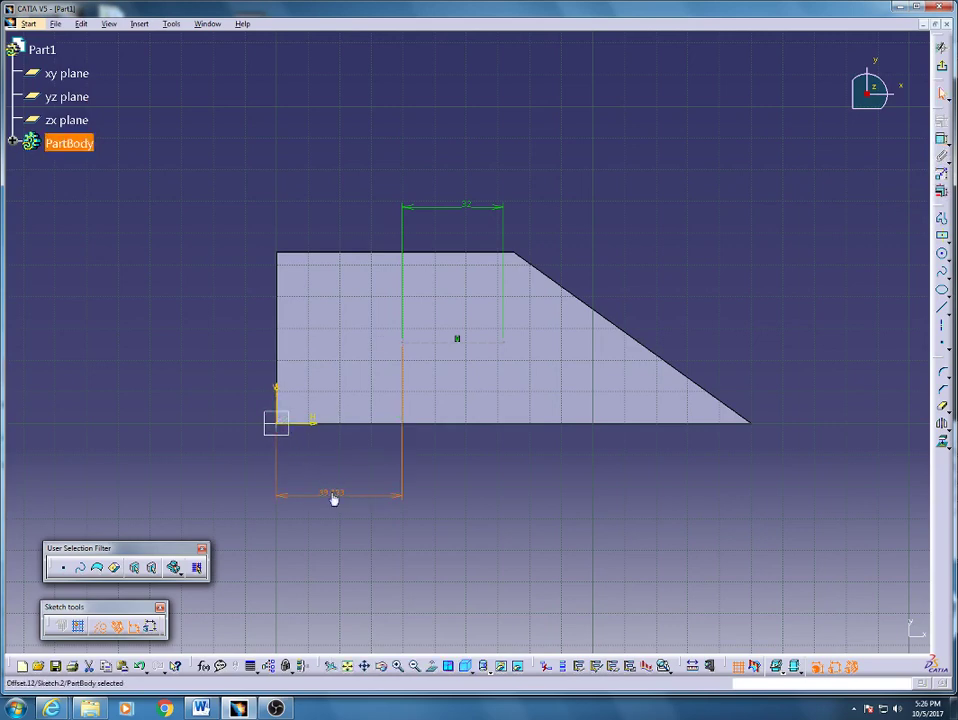
double_click(333, 497)
type("36mm")
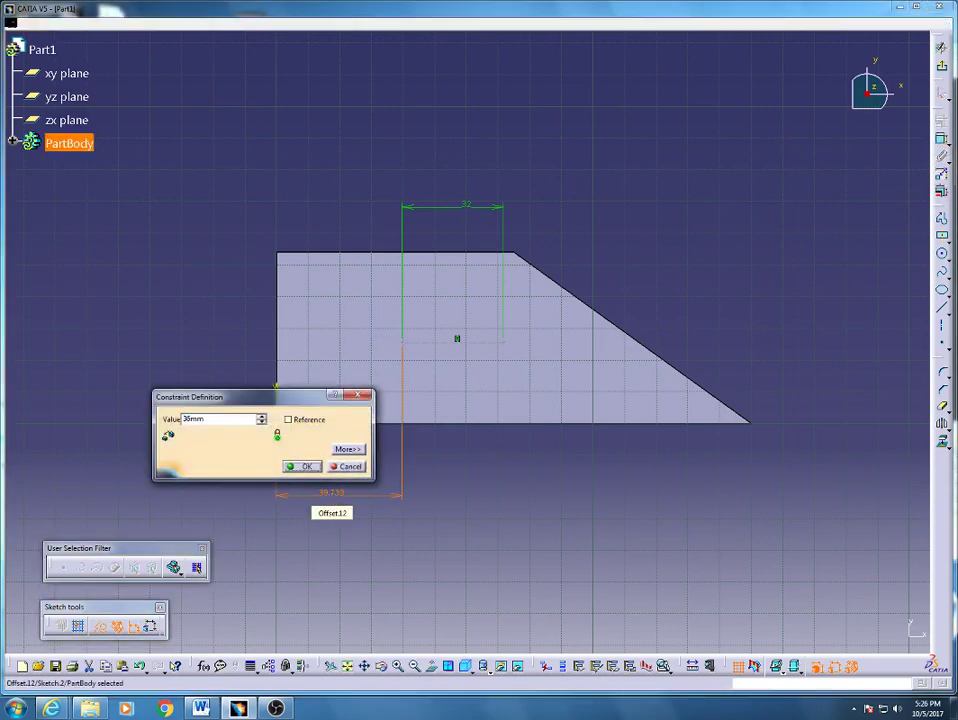
key("Return")
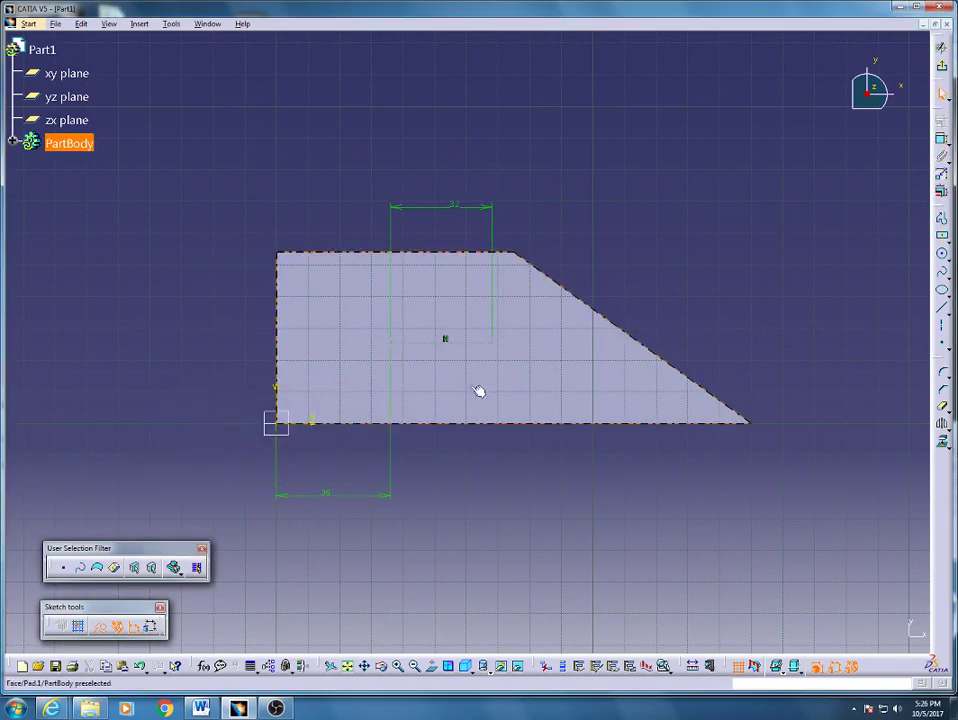
Step: Turn off construction mode and draw an elongated hole profile between the construction line's endpoints with a 16 mm radius
left_click(883, 261)
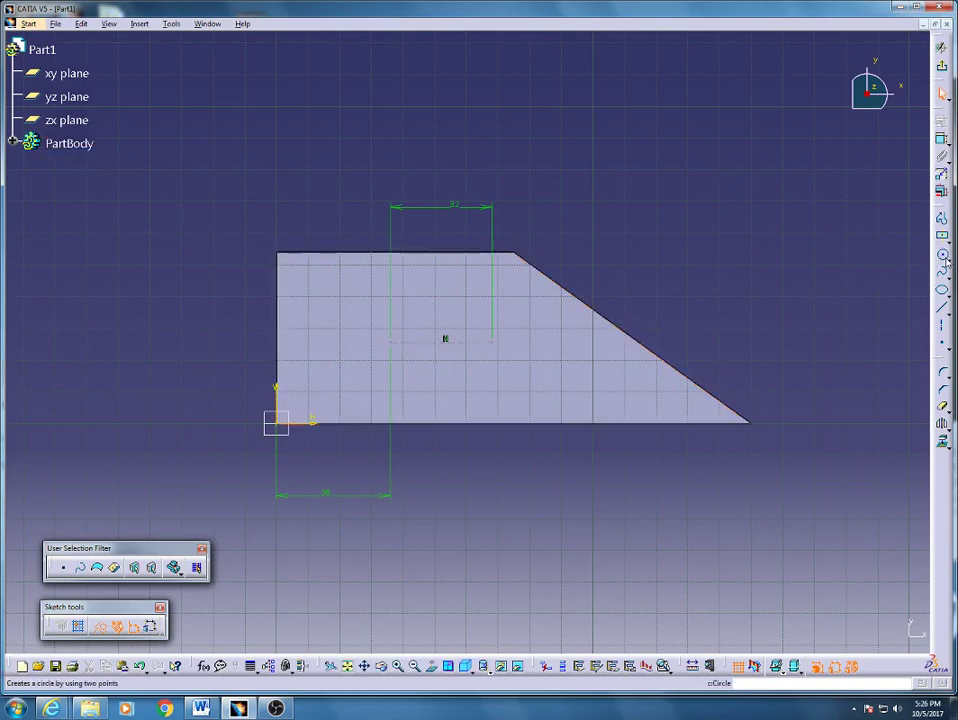
left_click(946, 239)
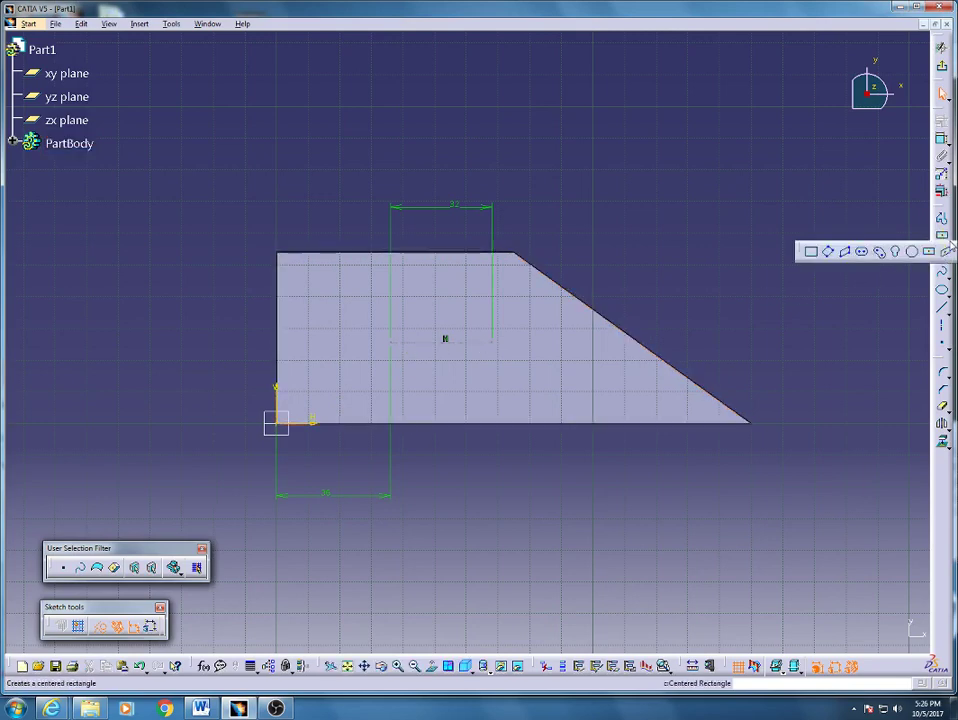
left_click(862, 251)
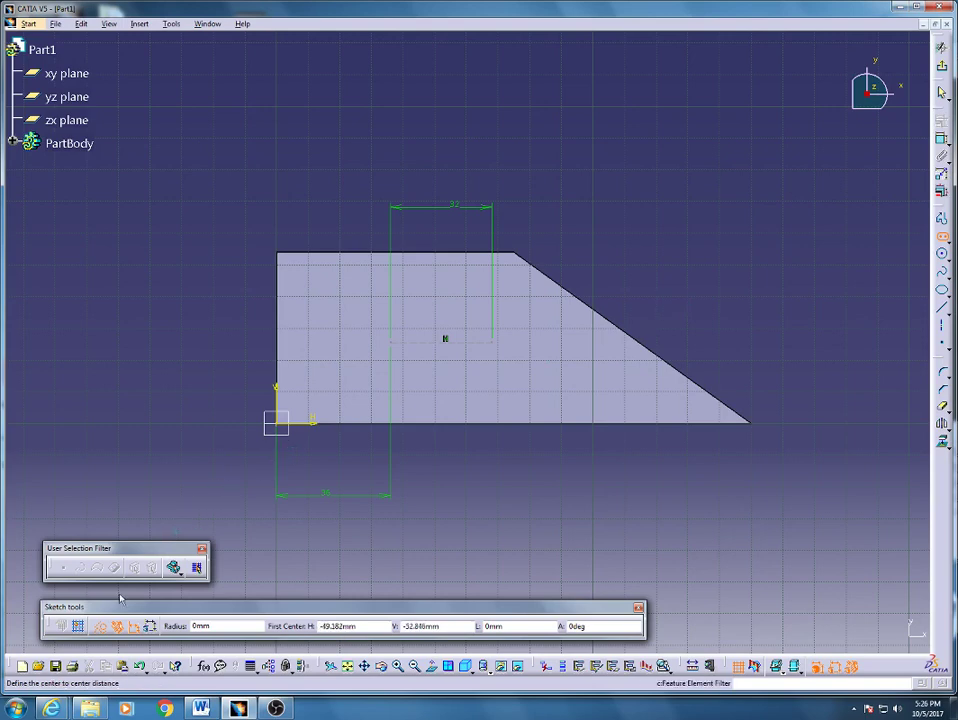
left_click(100, 626)
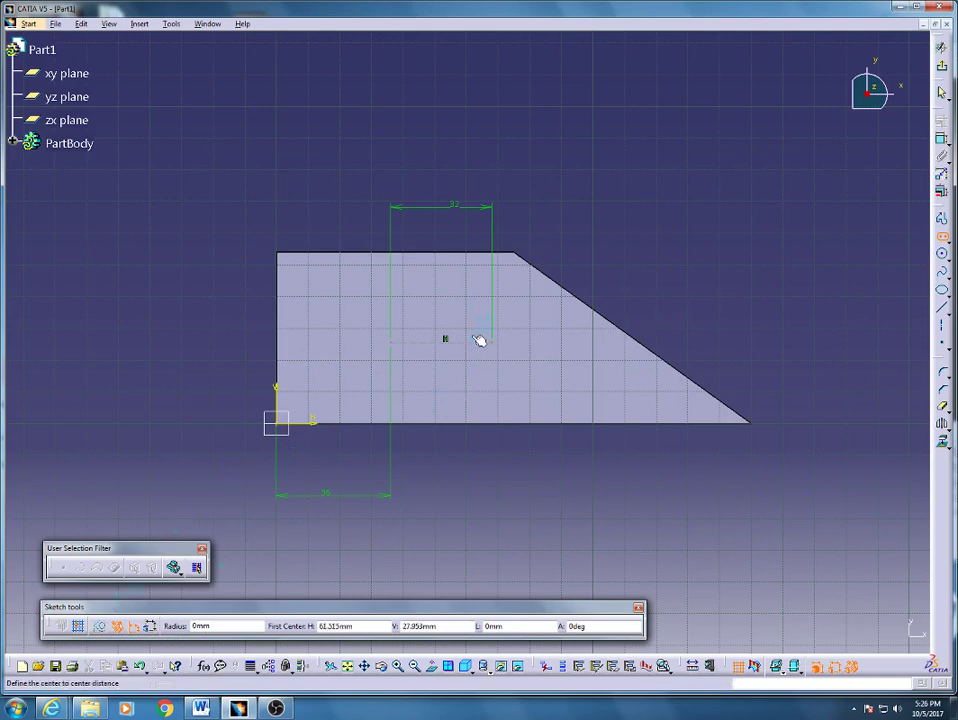
left_click(391, 342)
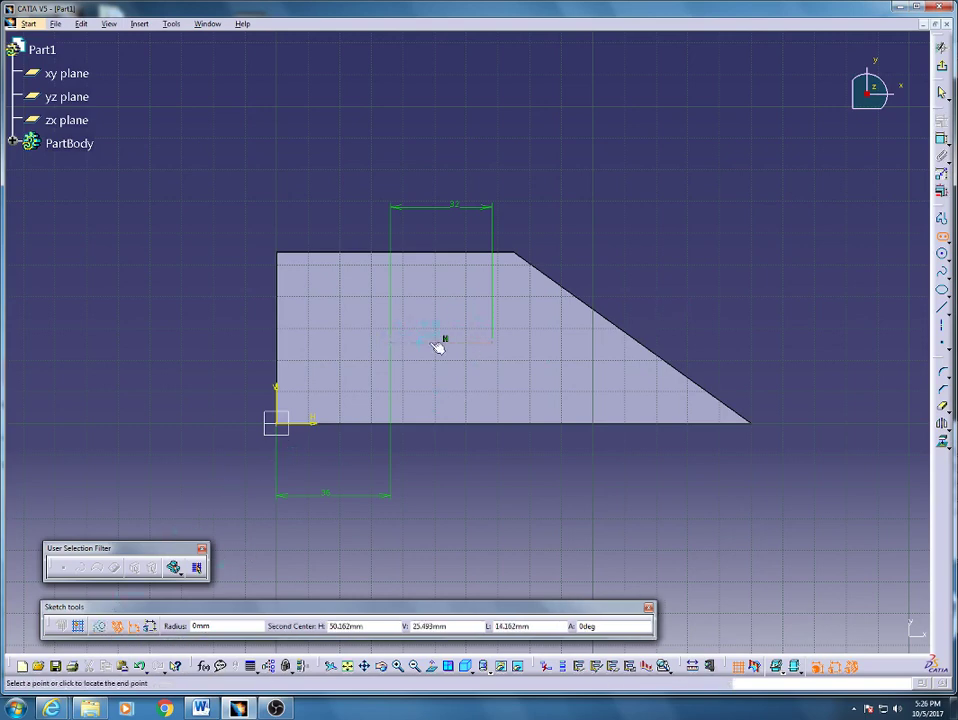
left_click(497, 346)
key("Tab")
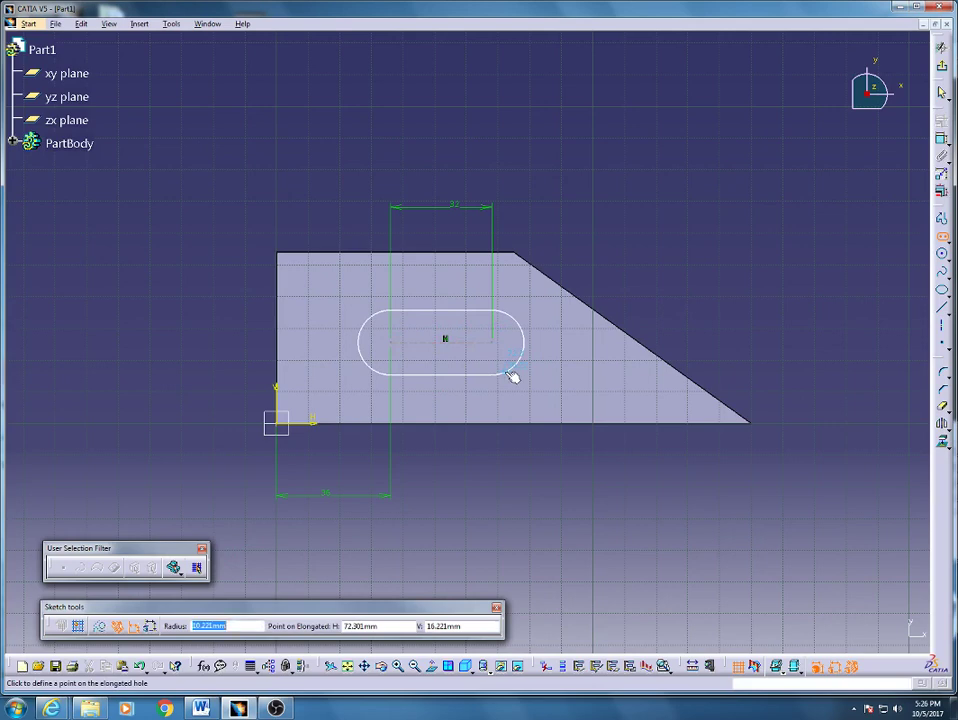
type("16")
key("Return")
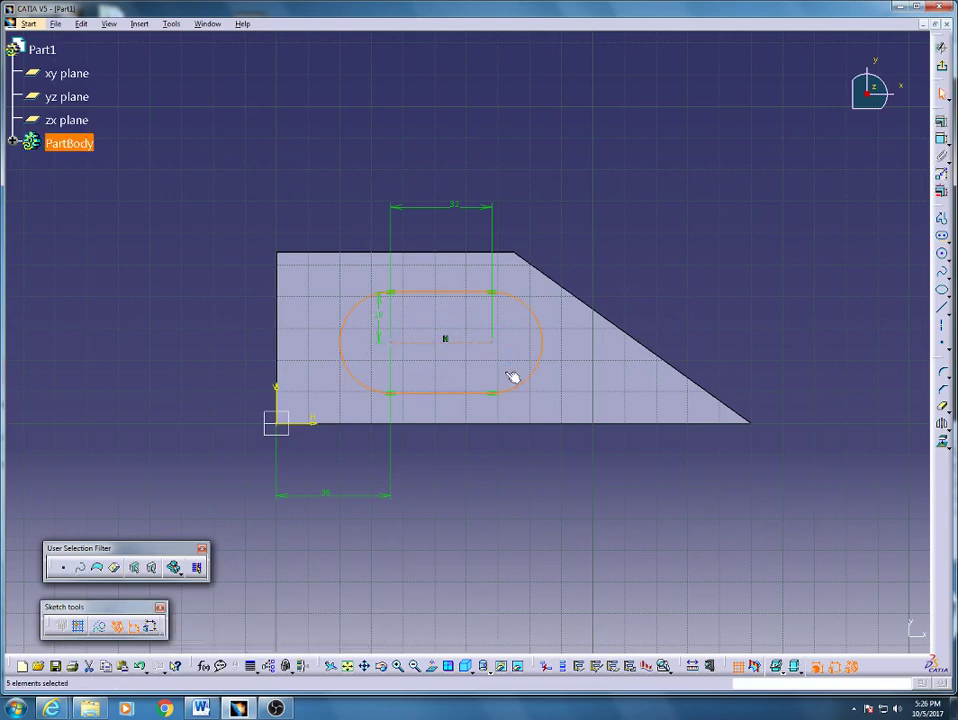
left_click(512, 377)
left_click(645, 224)
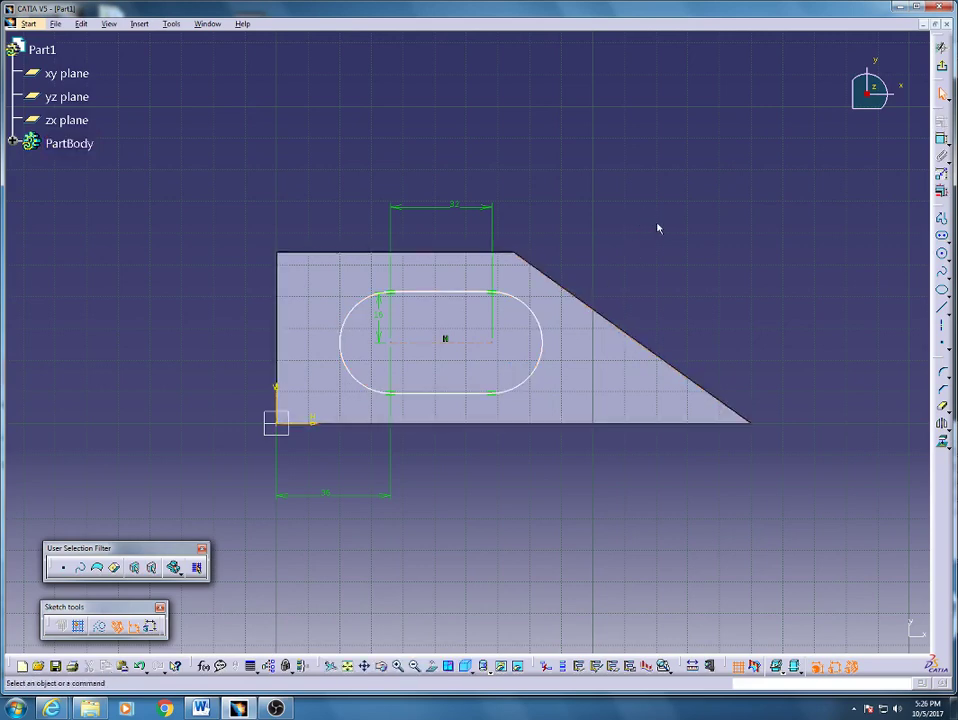
Step: Dimension the gap between the slot profile's lower straight side and the plate's base edge and set it to 10 mm
left_click(941, 139)
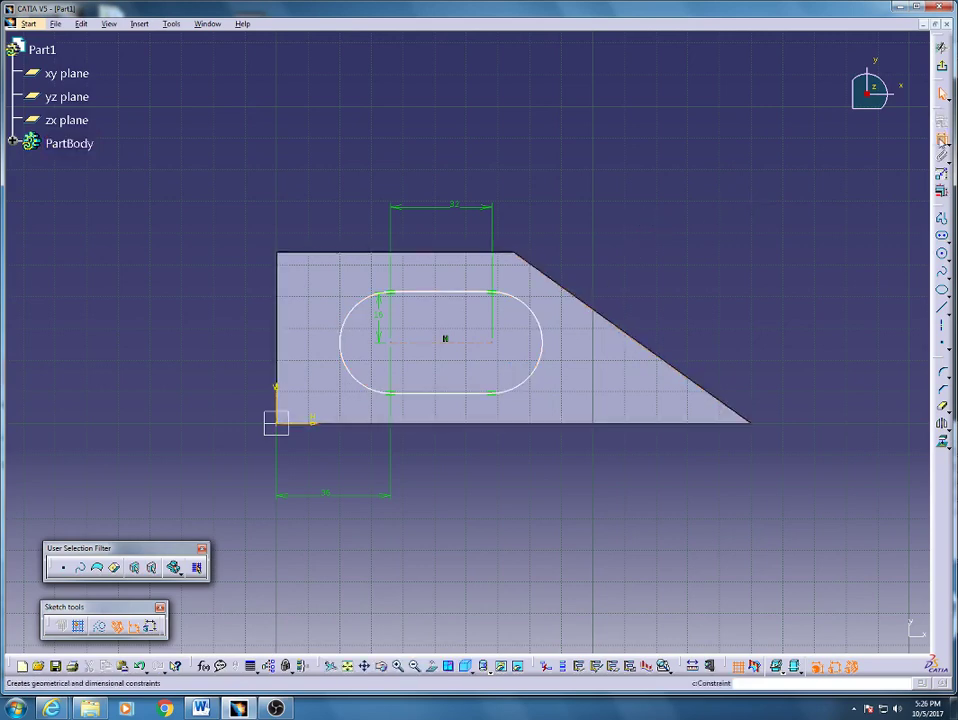
left_click(426, 394)
left_click(426, 421)
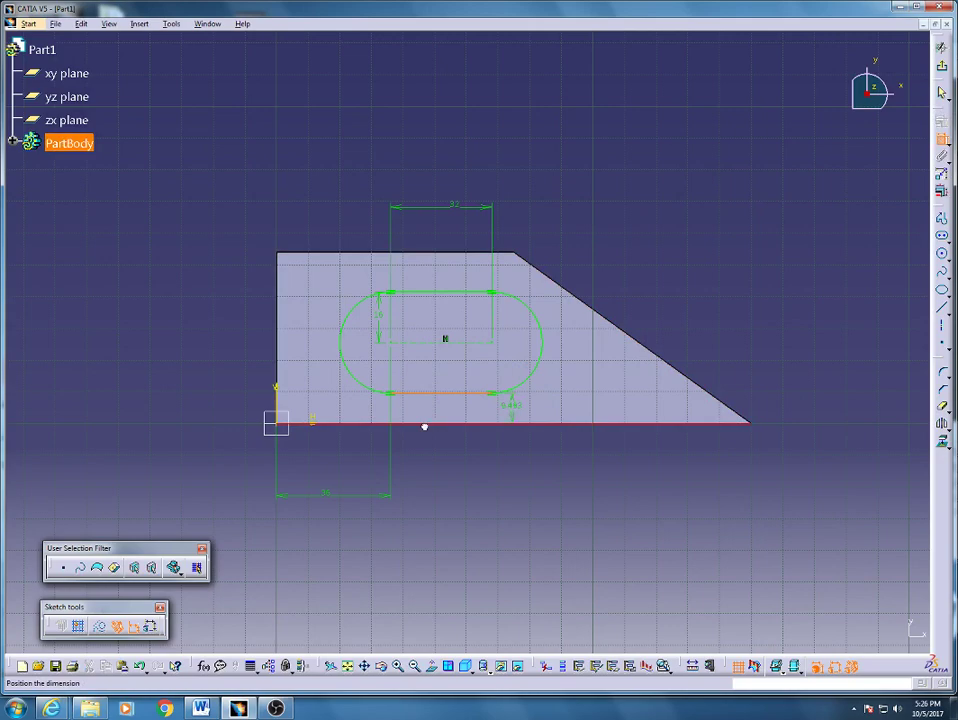
left_click(224, 415)
double_click(226, 406)
type("10")
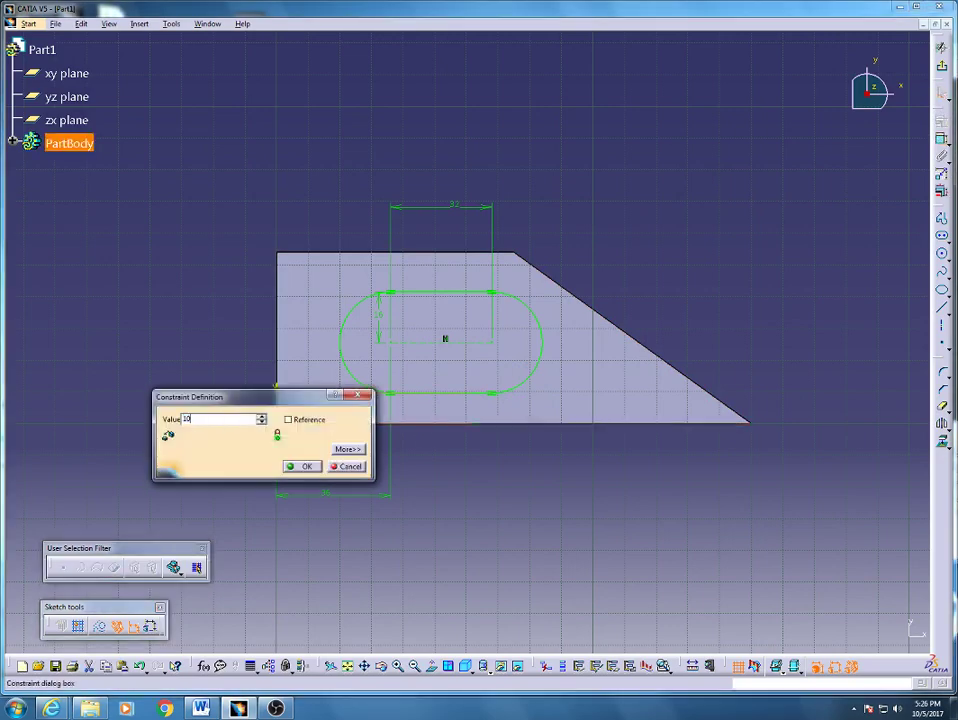
key("Return")
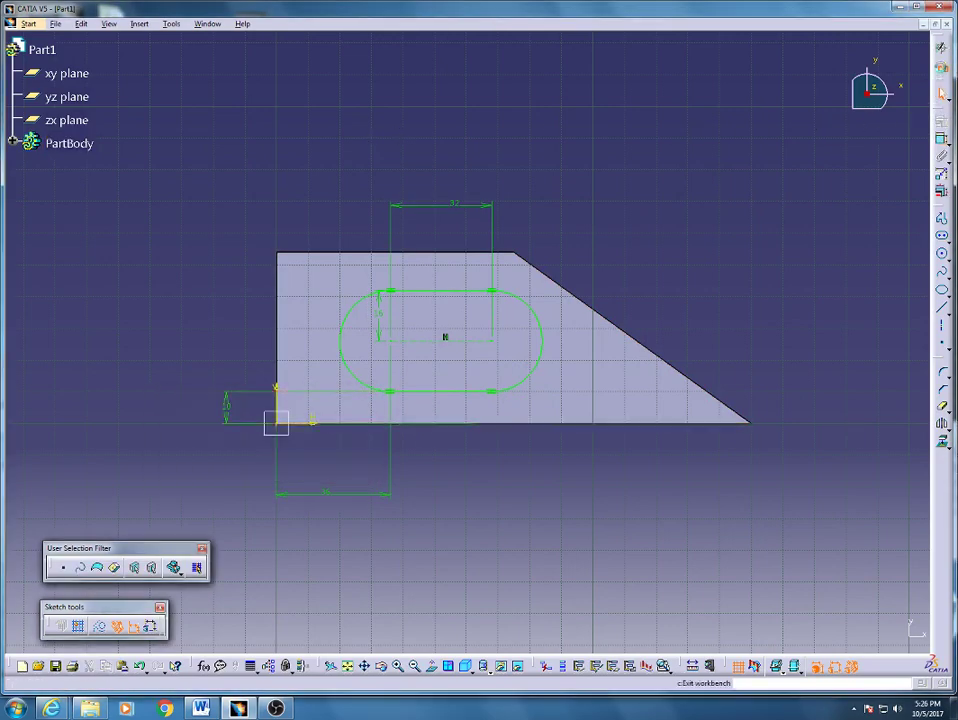
Step: Leave the sketch and pad the elongated profile to a height of 3 mm
left_click(940, 47)
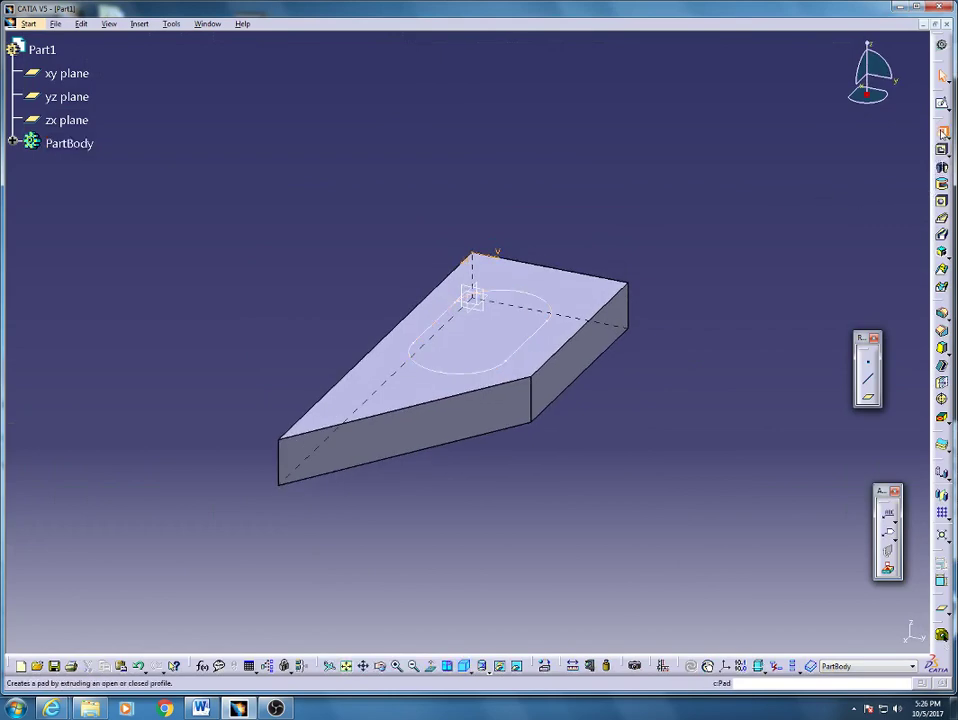
left_click(941, 131)
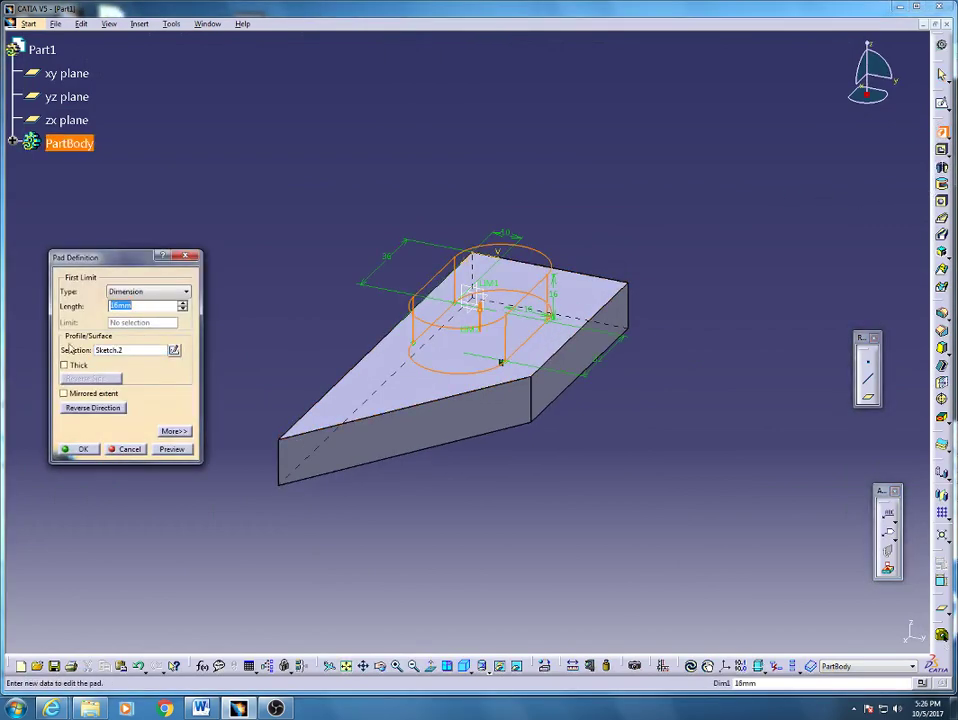
type("3")
key("Return")
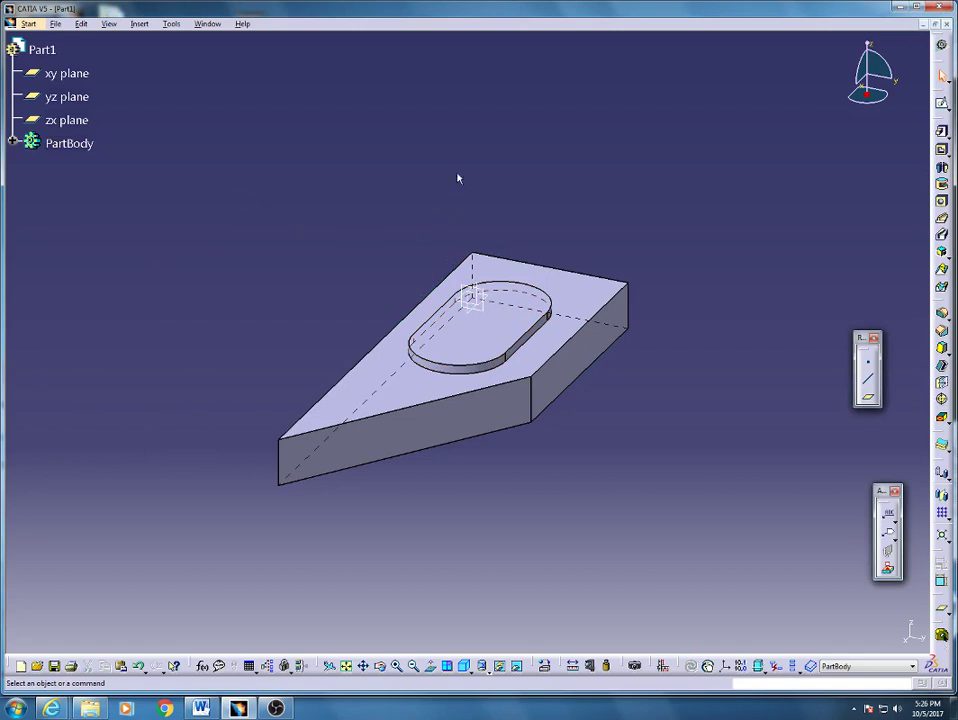
Step: Start a sketch on the plate's long side face next to the origin and flip the normal view to look at it from outside
middle_click_drag(203, 481, 840, 269)
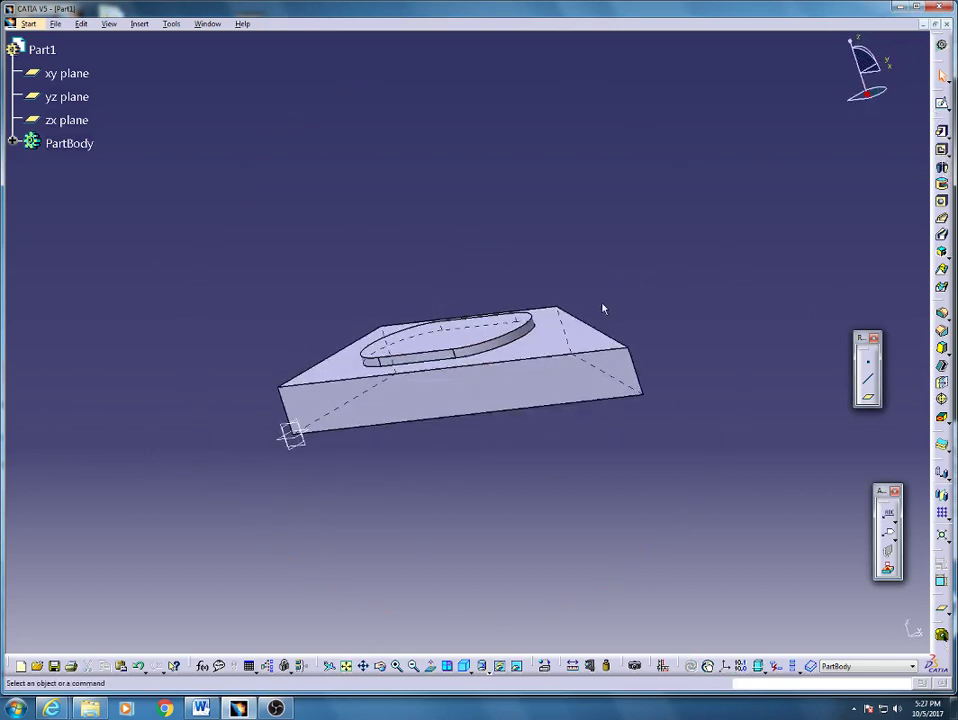
left_click(505, 398)
left_click(940, 103)
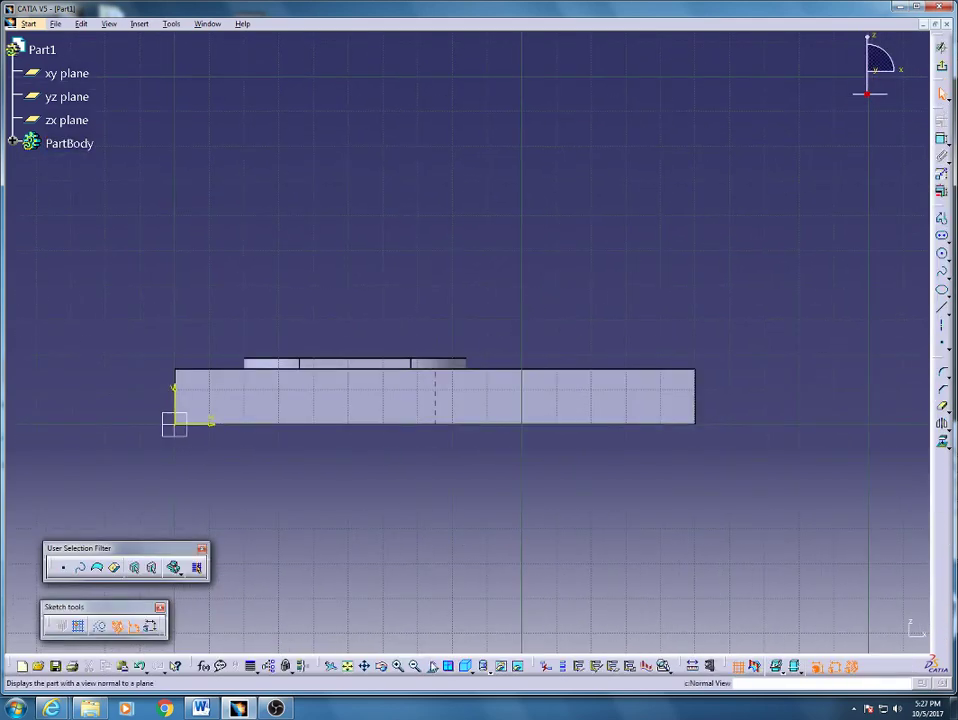
left_click(432, 666)
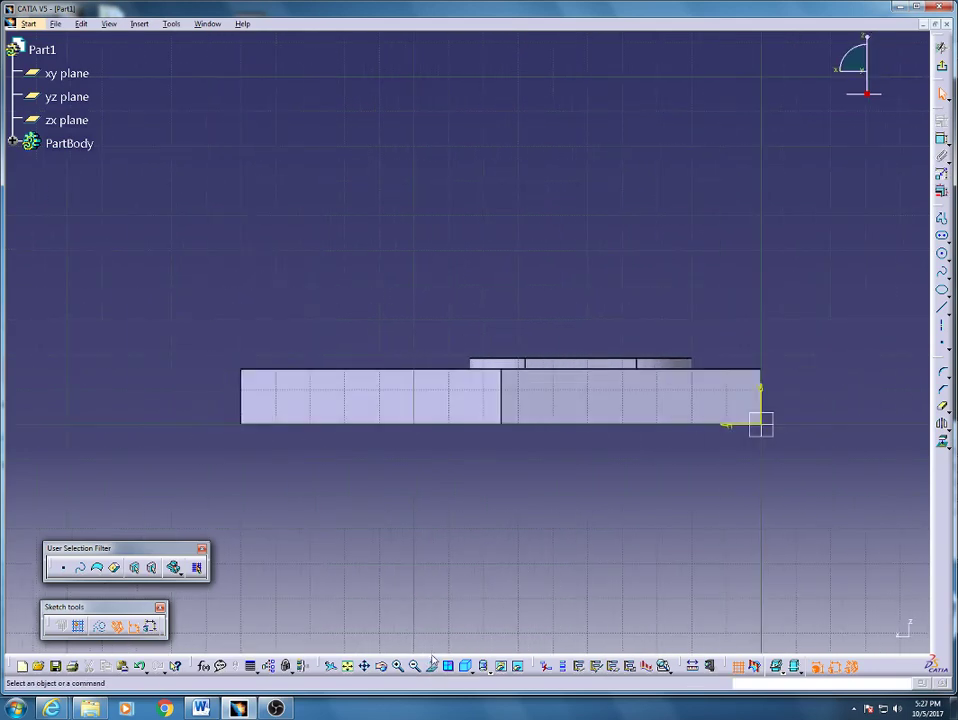
Step: Draw a vertical line about 65 mm long upward from the sketch origin
left_click(940, 314)
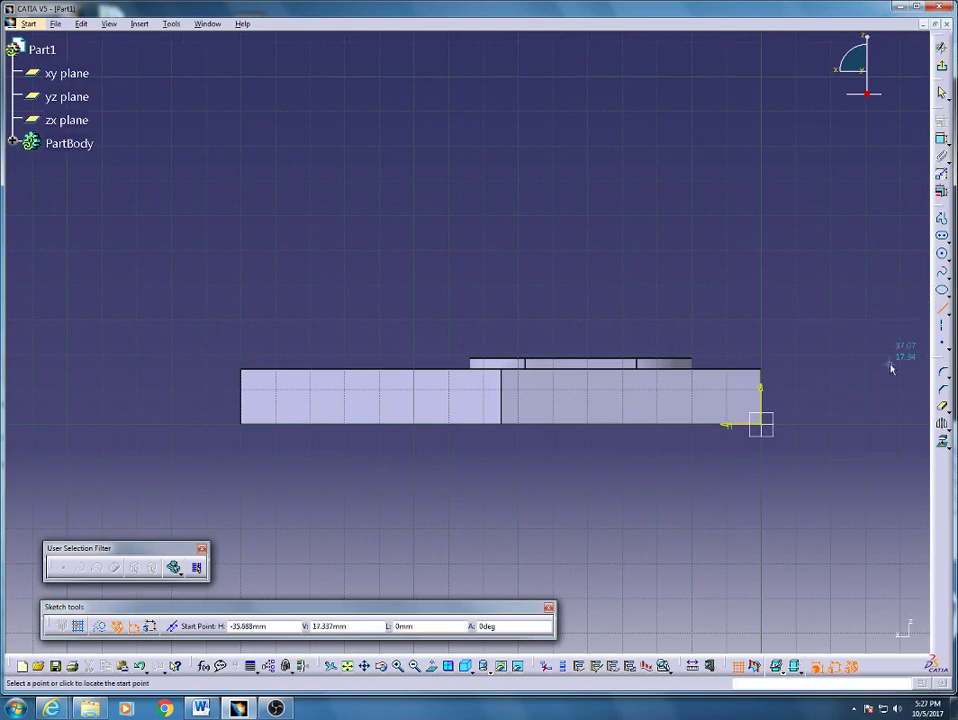
middle_click_drag(779, 341, 730, 347)
left_click(718, 426)
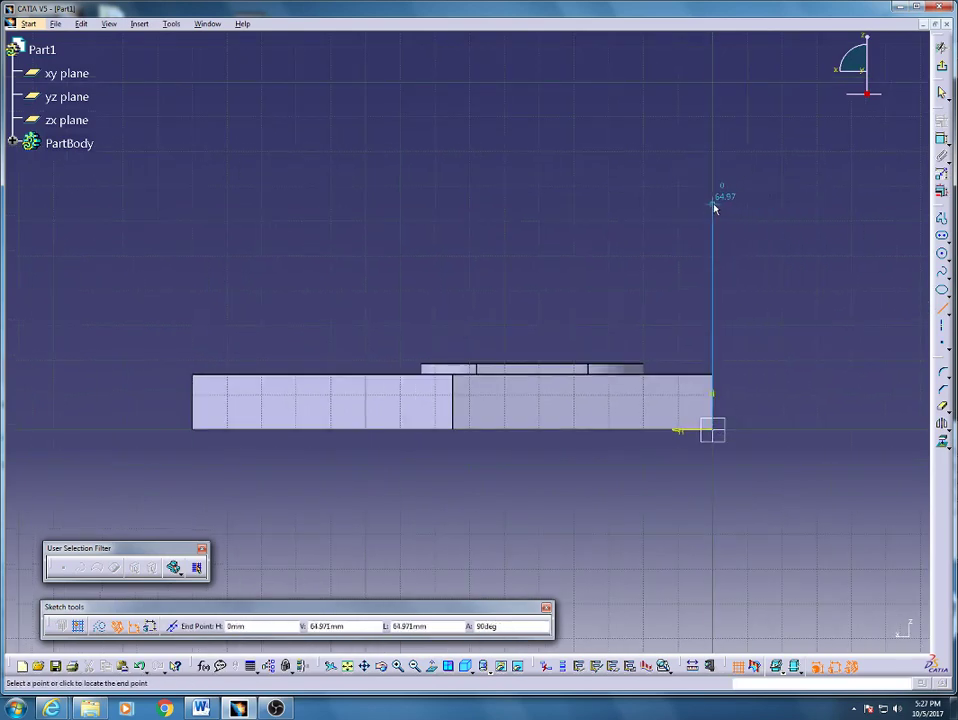
left_click(713, 204)
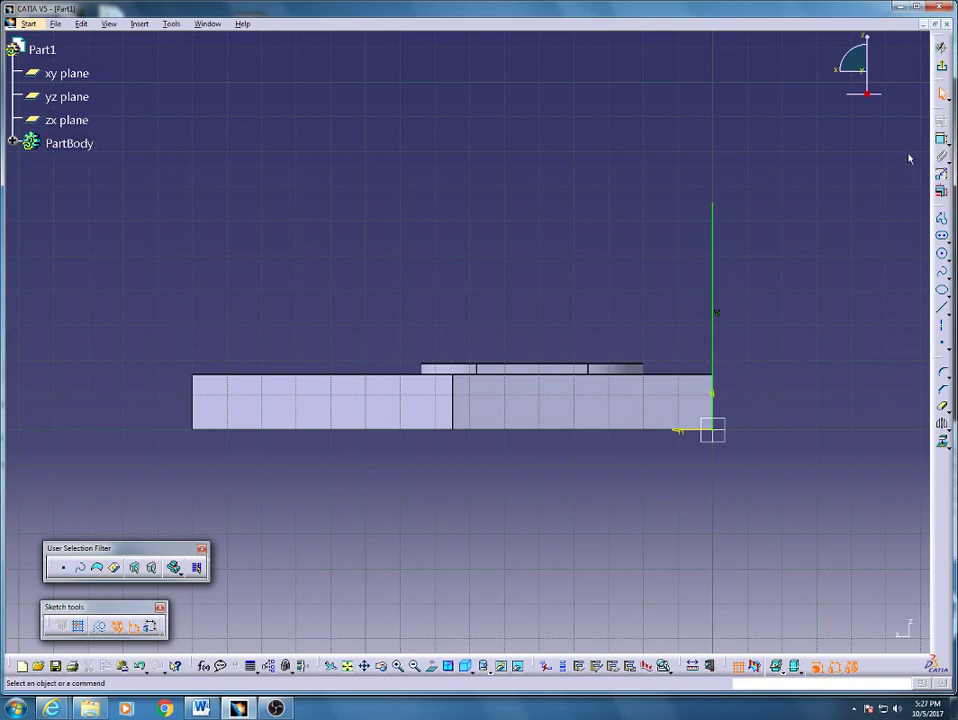
Step: Dimension the vertical line's length and set it to 50 mm
left_click(941, 138)
left_click(713, 321)
left_click(758, 325)
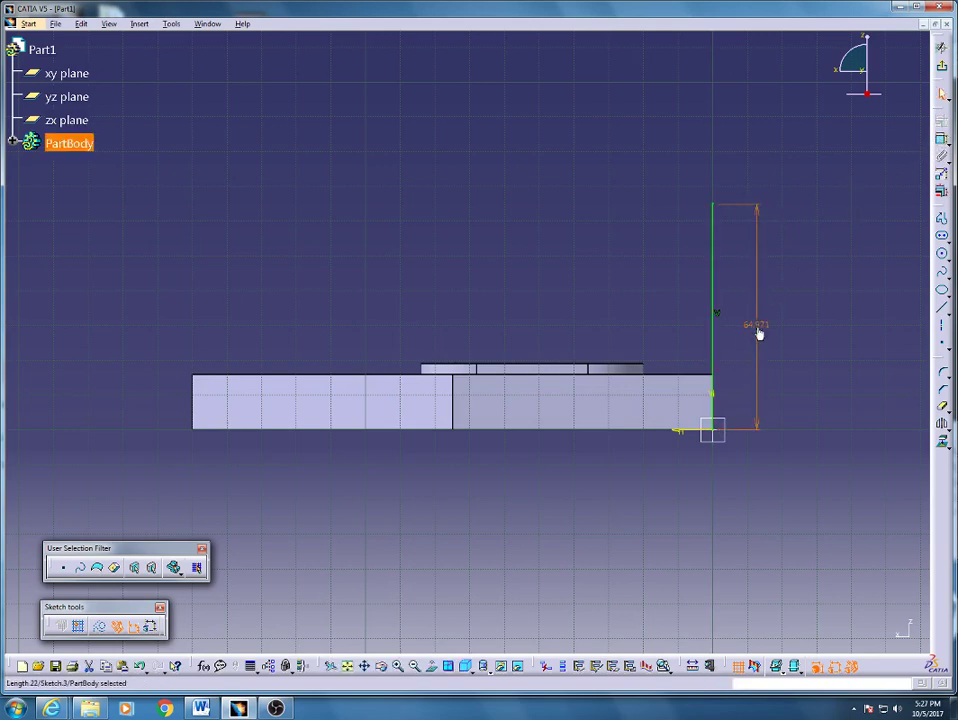
double_click(759, 334)
key("Return")
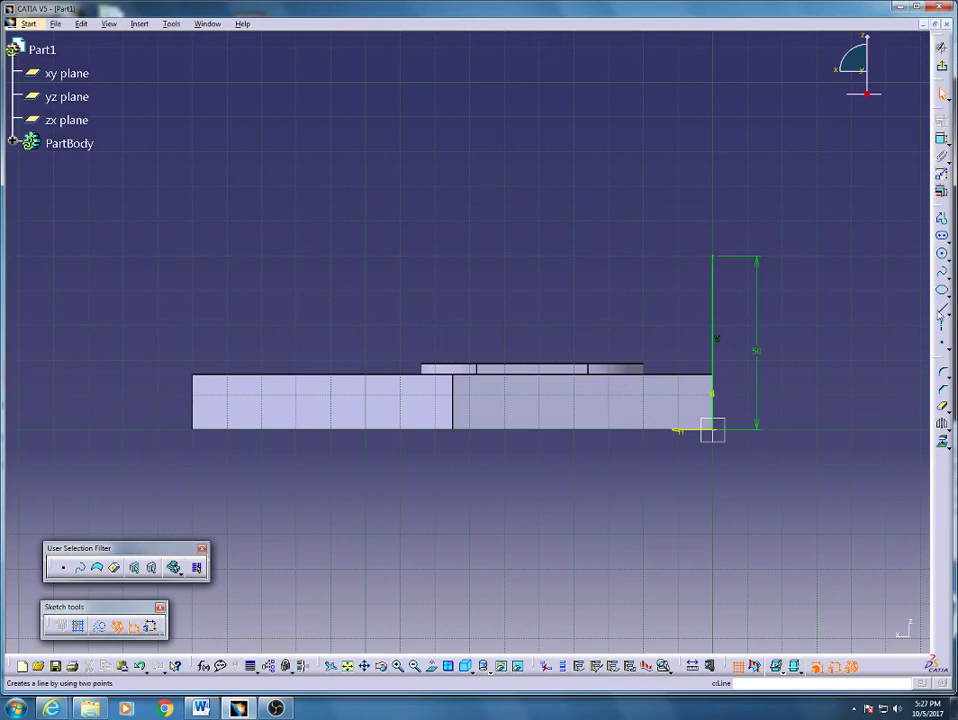
Step: Draw a profile from the origin along the plate's full base edge, ending with a short vertical line slightly above the plate's top edge
left_click(941, 219)
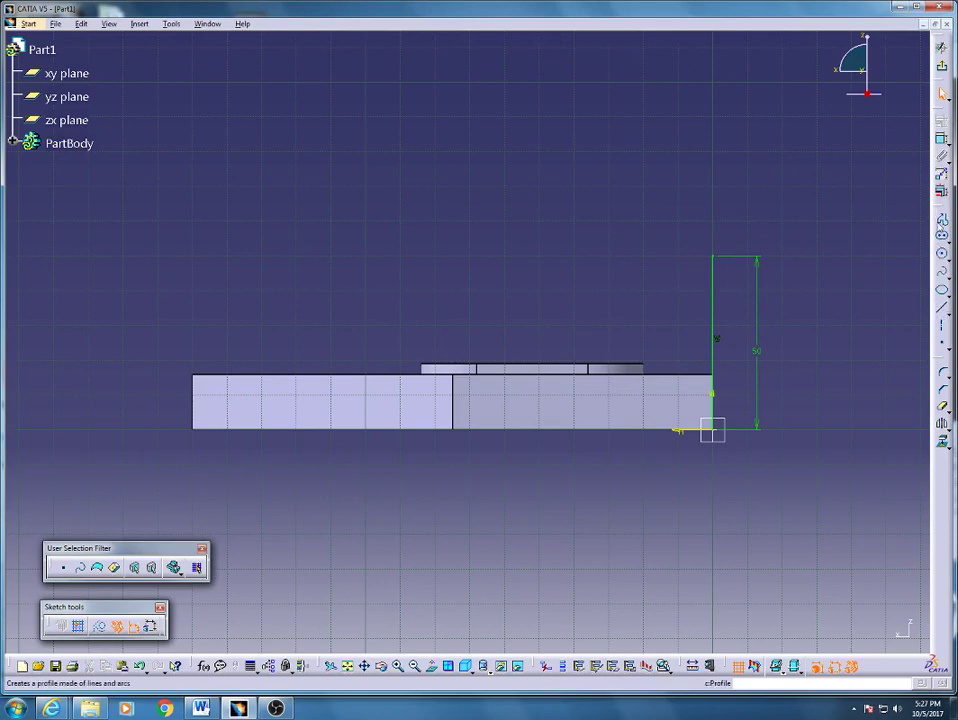
left_click(714, 431)
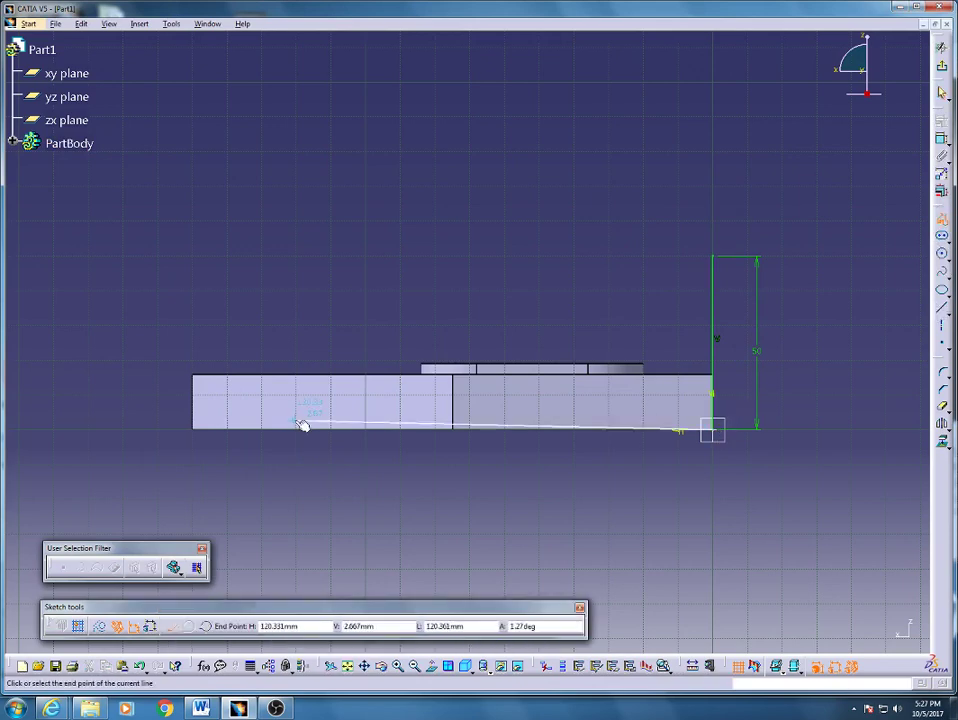
left_click(193, 430)
left_click(194, 366)
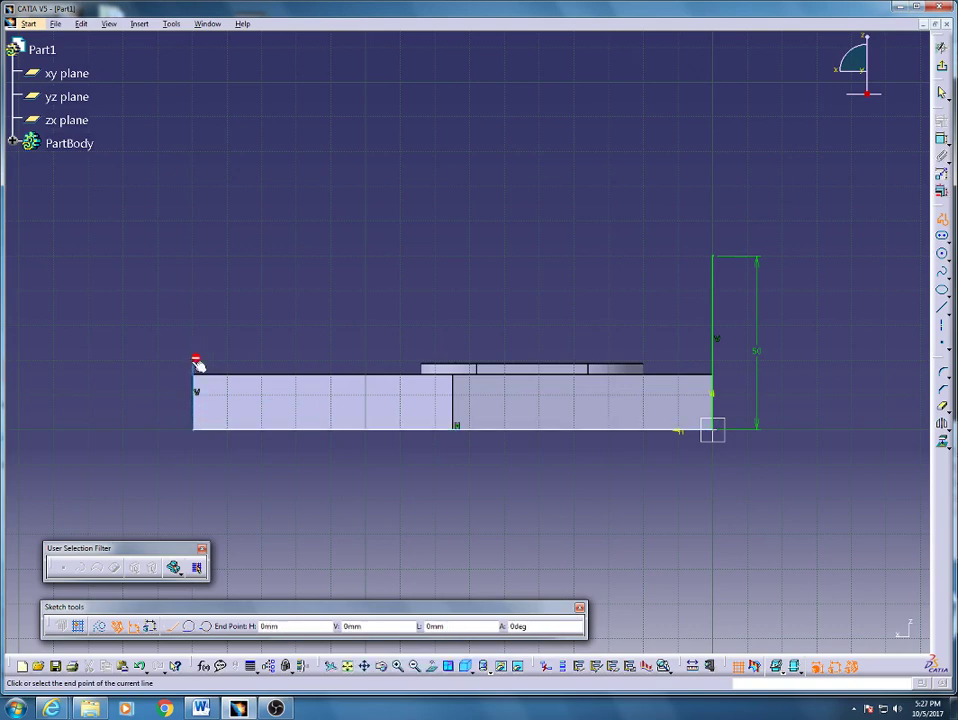
left_click(195, 364)
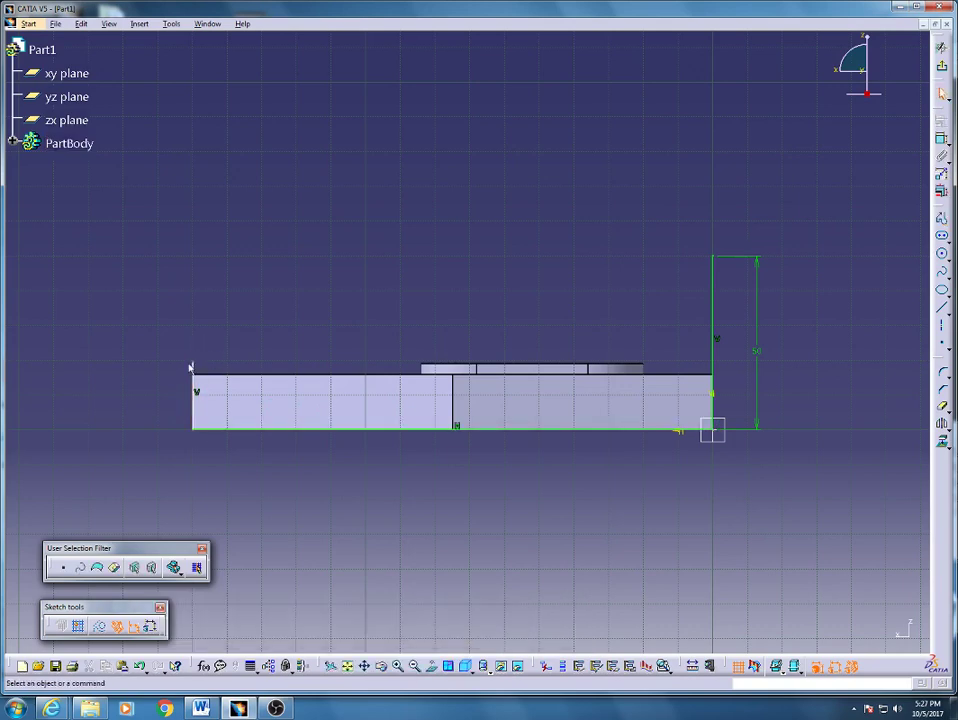
Step: Make the short vertical line's upper endpoint coincident with the plate's top edge
left_click(212, 376)
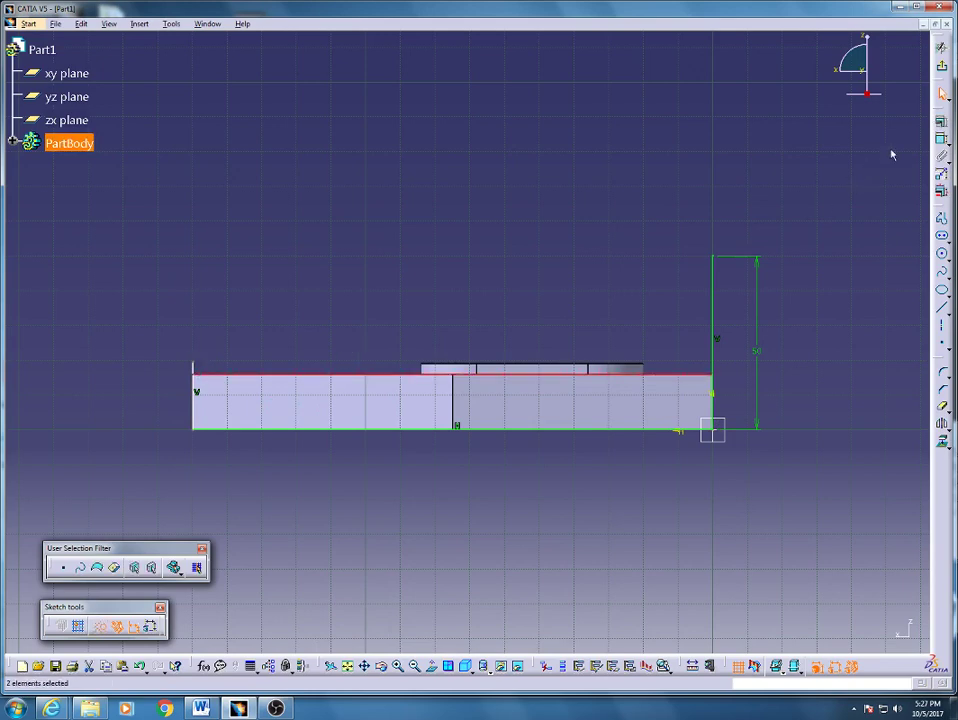
left_click(941, 138)
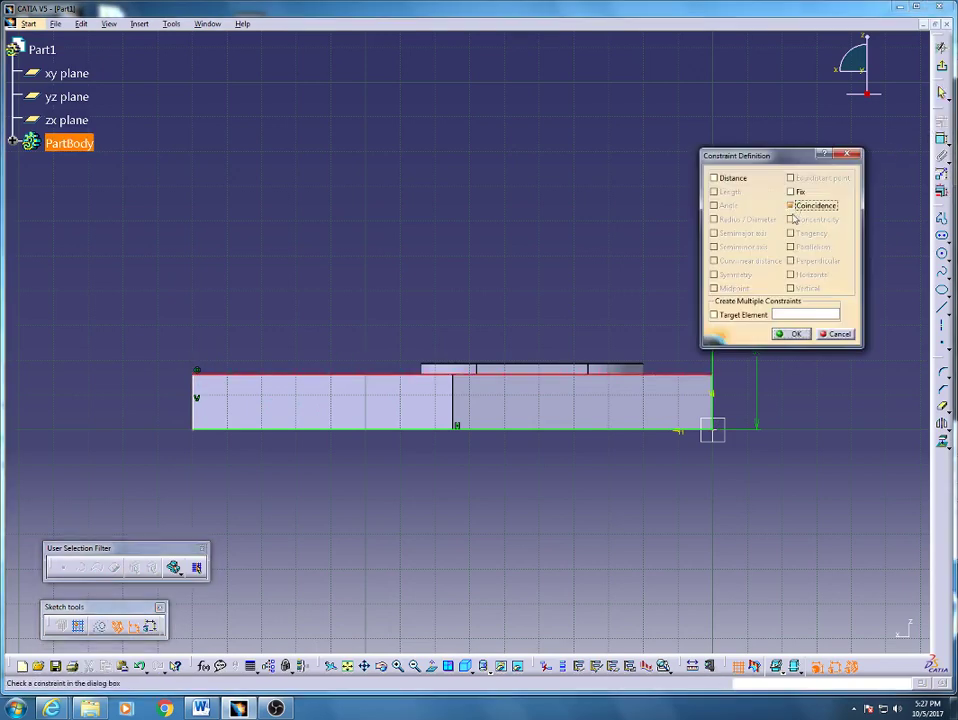
left_click(790, 333)
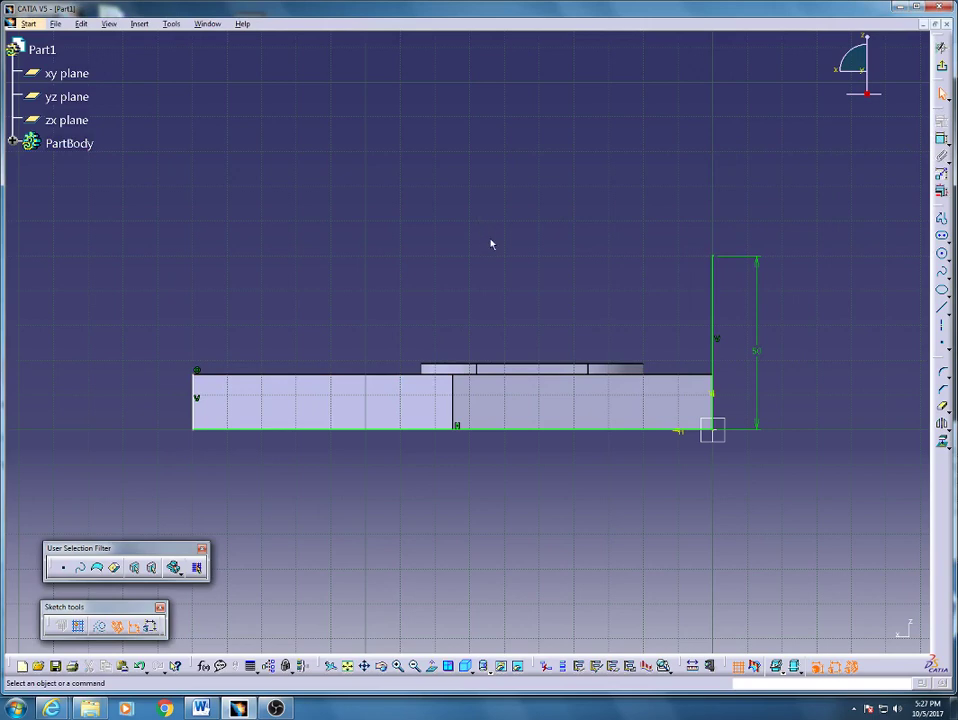
Step: Draw a circle about 32 mm in diameter above the plate, near the upper end of the 50 mm line
left_click(941, 253)
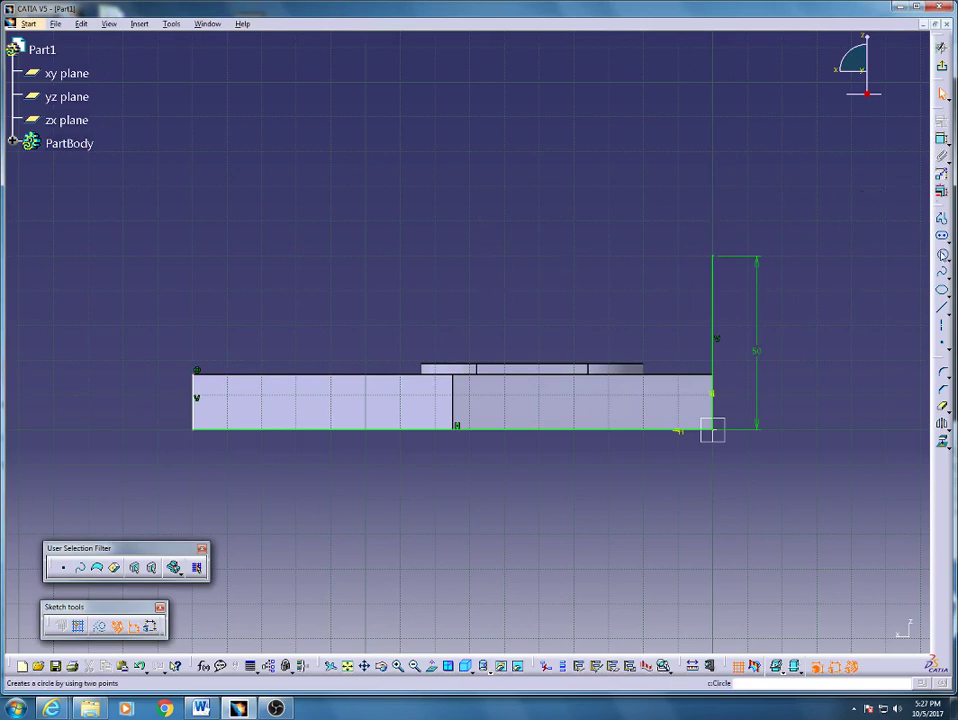
key("Escape")
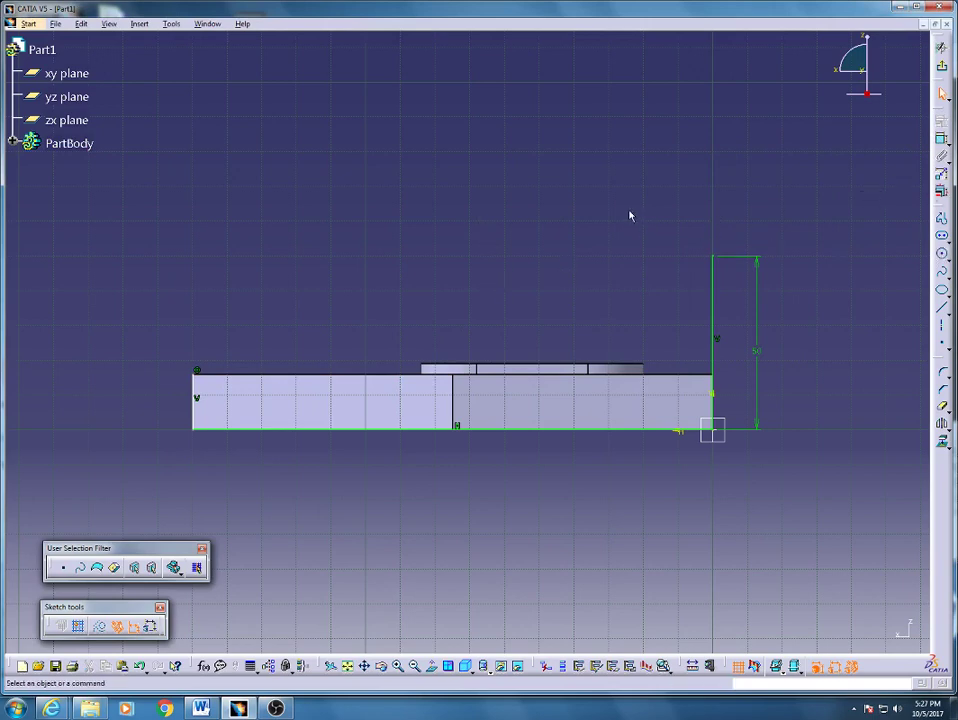
mouse_move(630, 215)
middle_mouse_down()
mouse_move(592, 214)
mouse_move(591, 225)
middle_mouse_up()
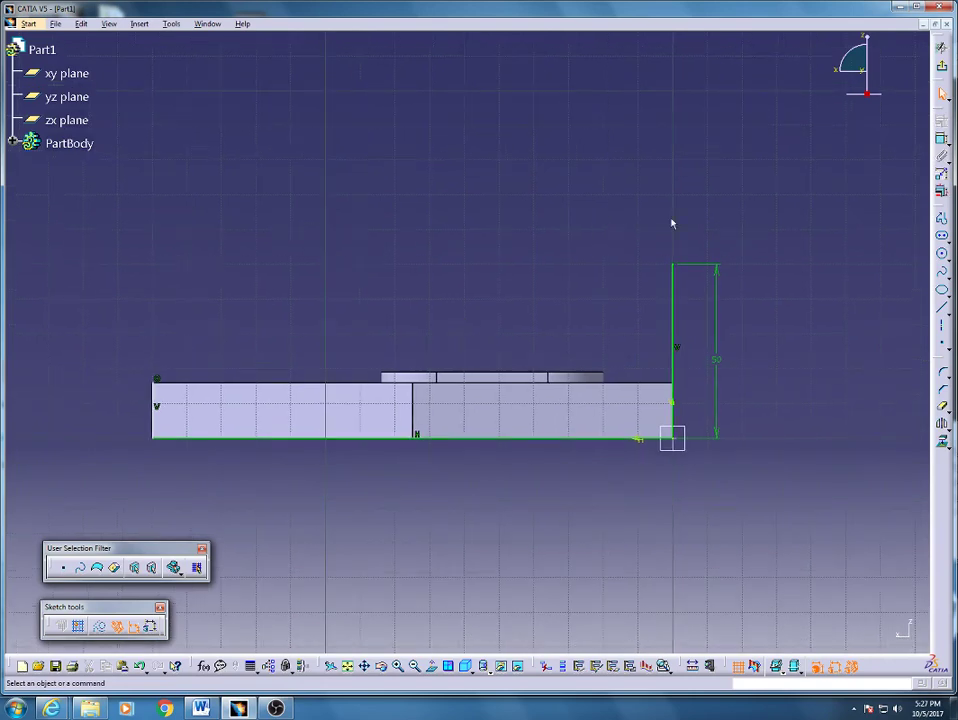
left_click(941, 253)
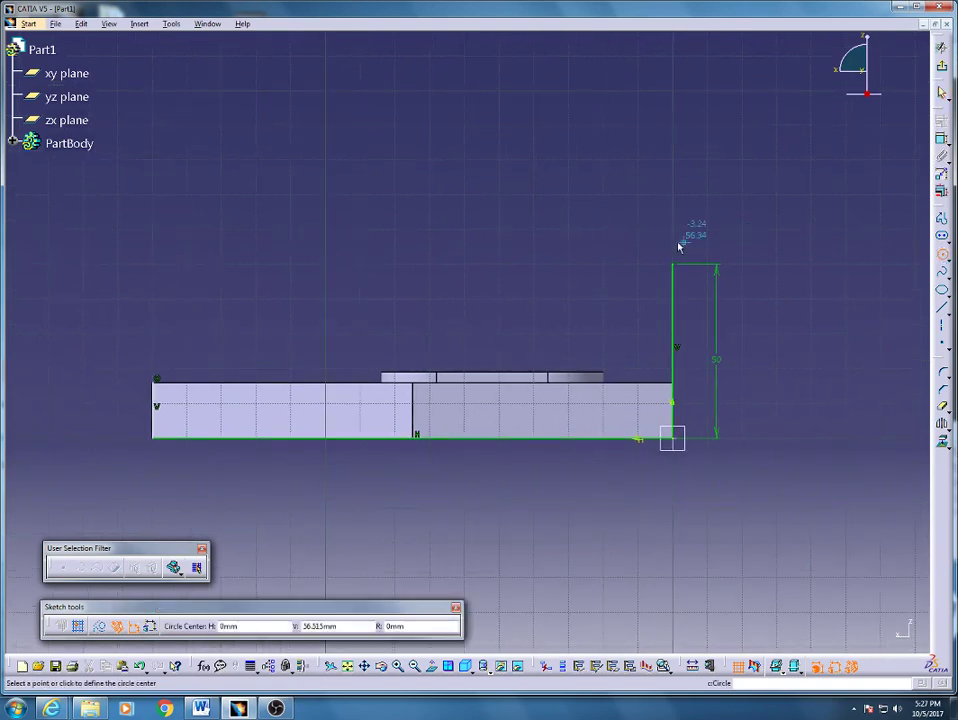
left_click(592, 211)
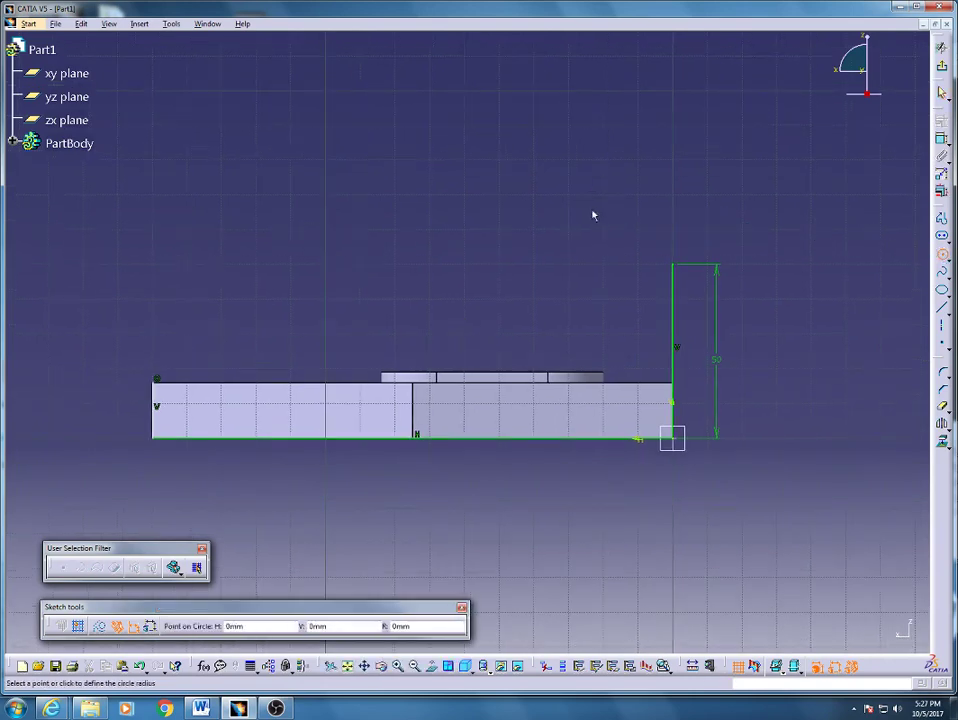
left_click(622, 256)
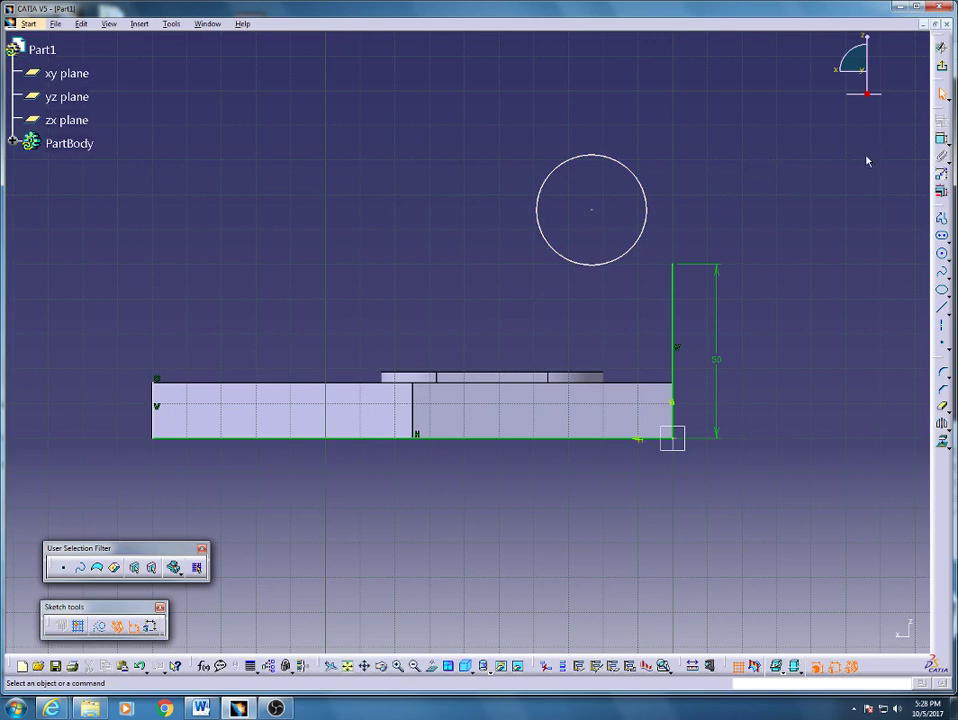
Step: Dimension the circle as a radius instead of a diameter and set it to 25 mm
left_click(941, 139)
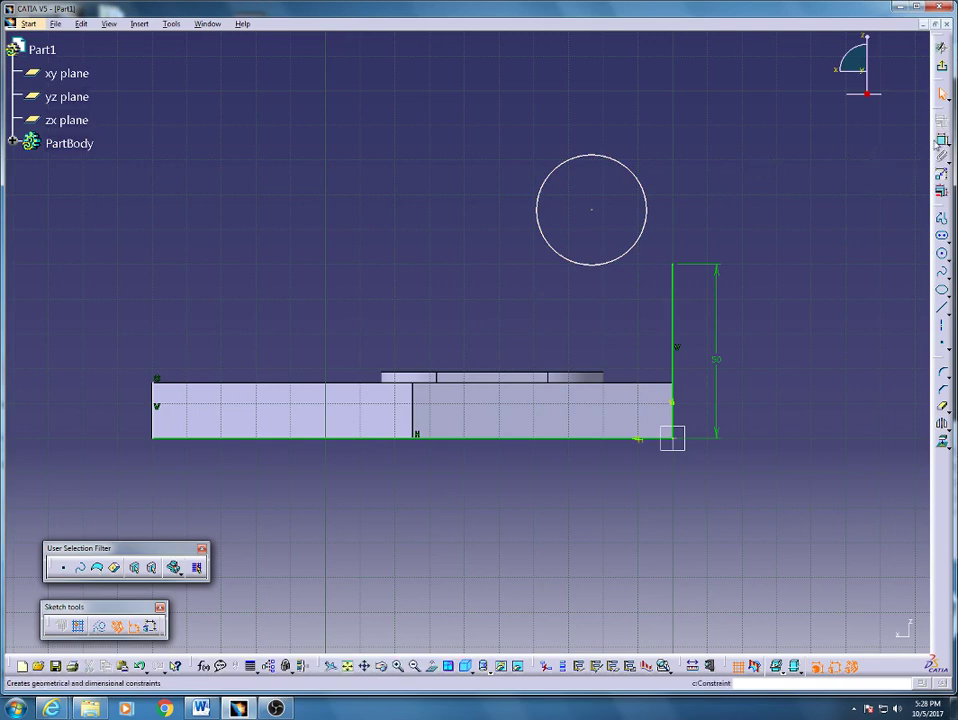
left_click(641, 190)
left_click(680, 137)
double_click(680, 135)
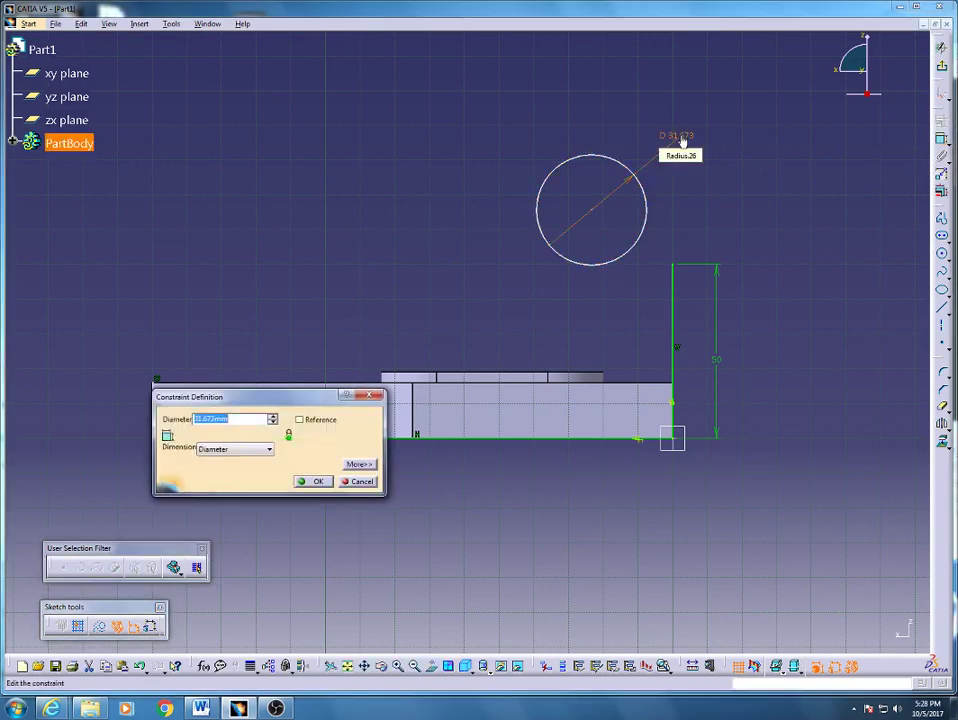
left_click(240, 449)
left_click(246, 461)
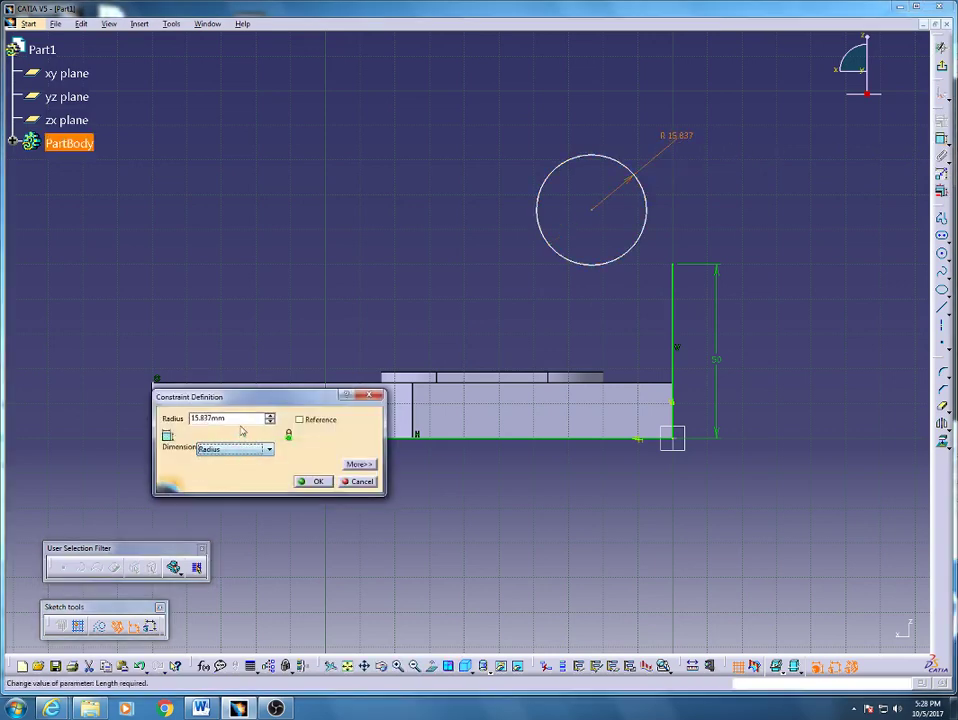
double_click(190, 419)
type("25")
key("Return")
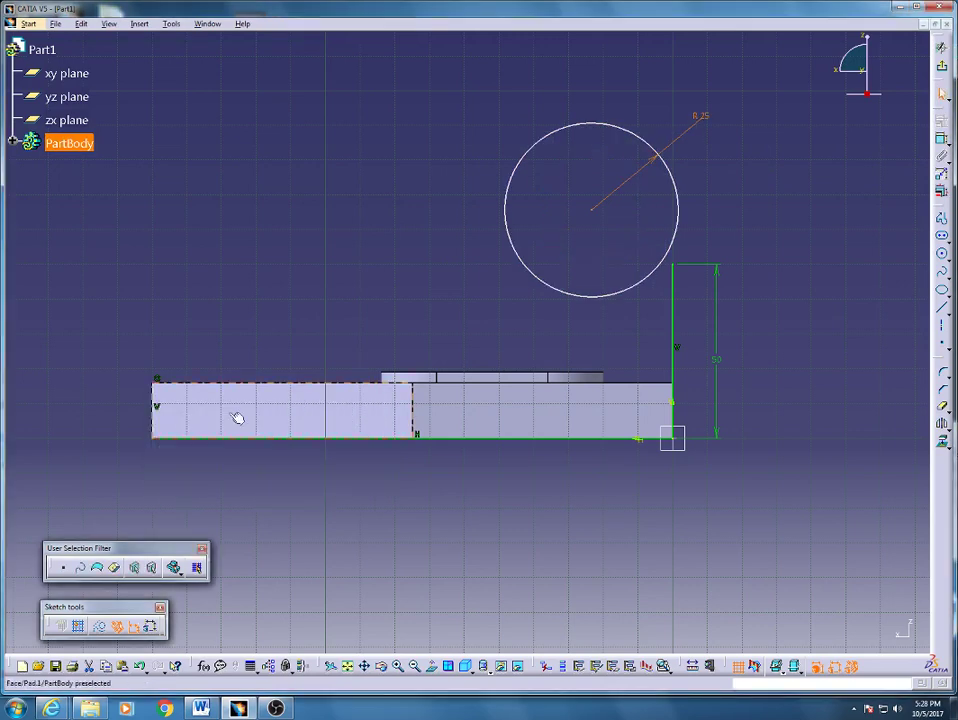
Step: Make the circle tangent to the 50 mm vertical line
left_click(679, 235)
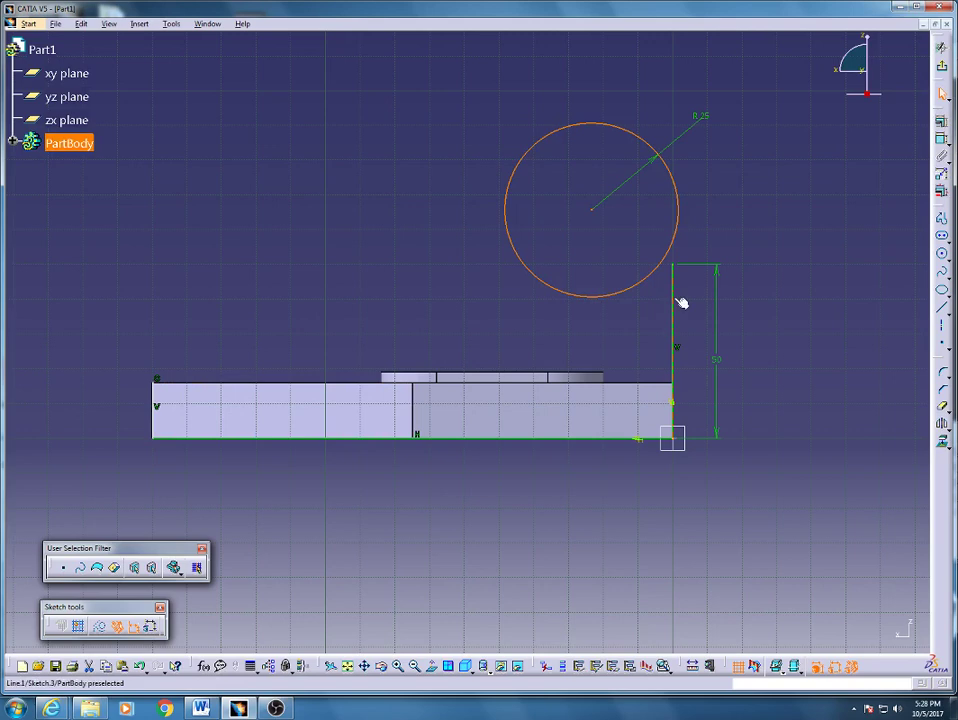
left_click(679, 302, "ctrl")
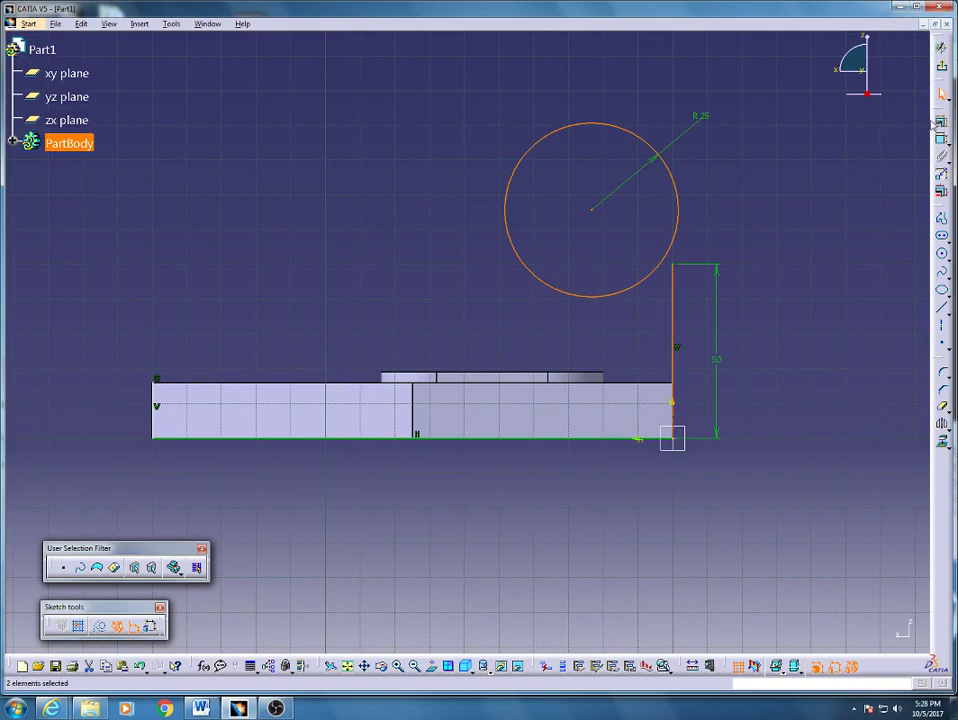
left_click(940, 121)
left_click(791, 233)
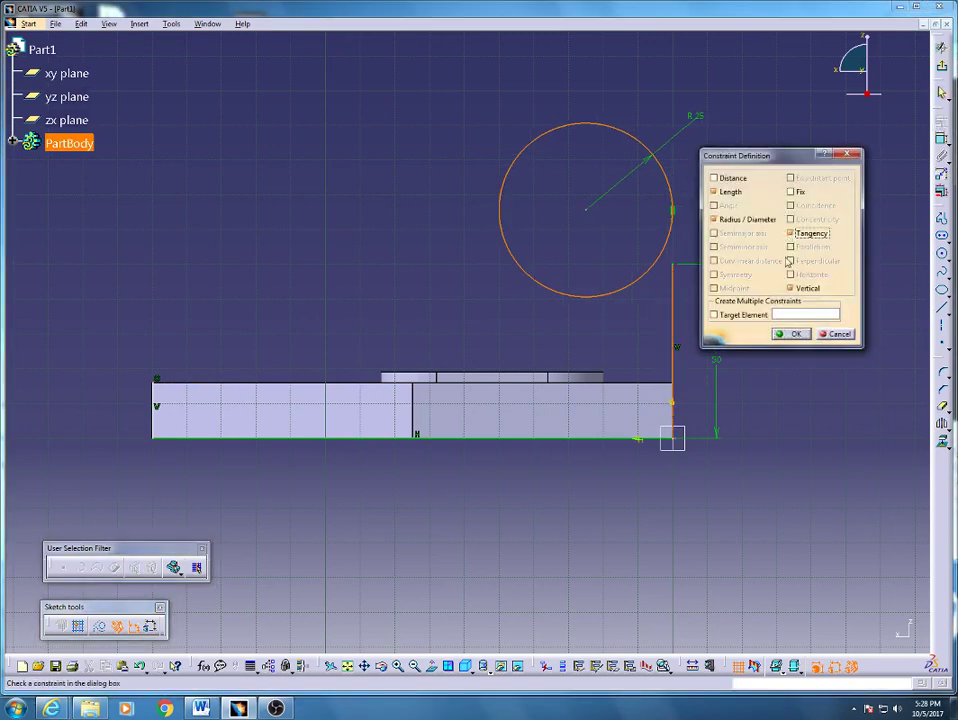
key("Return")
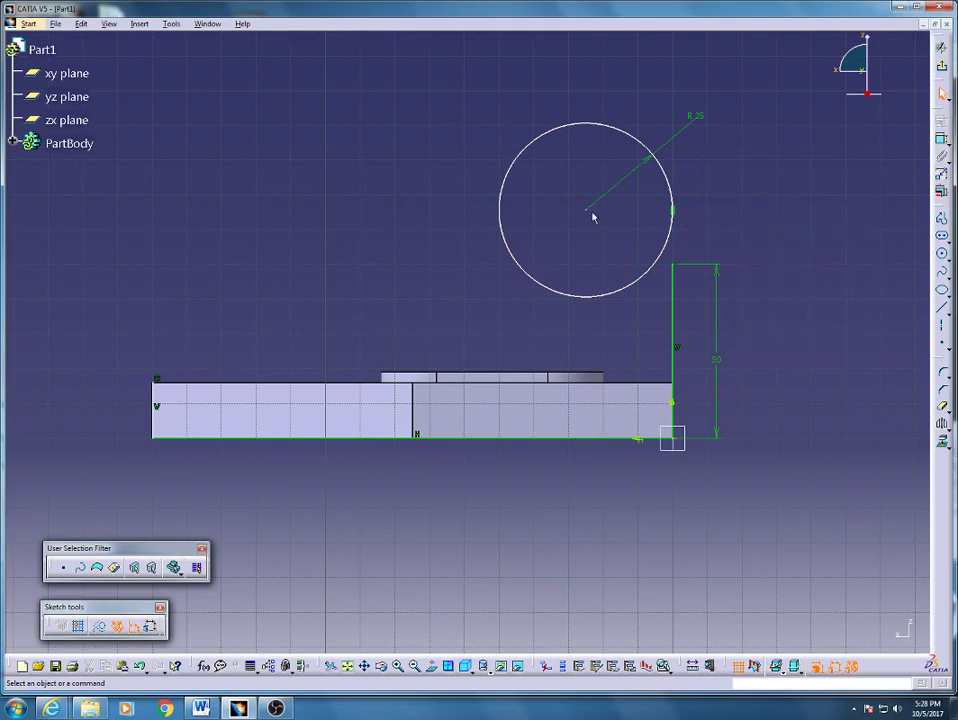
left_click(677, 265, "ctrl")
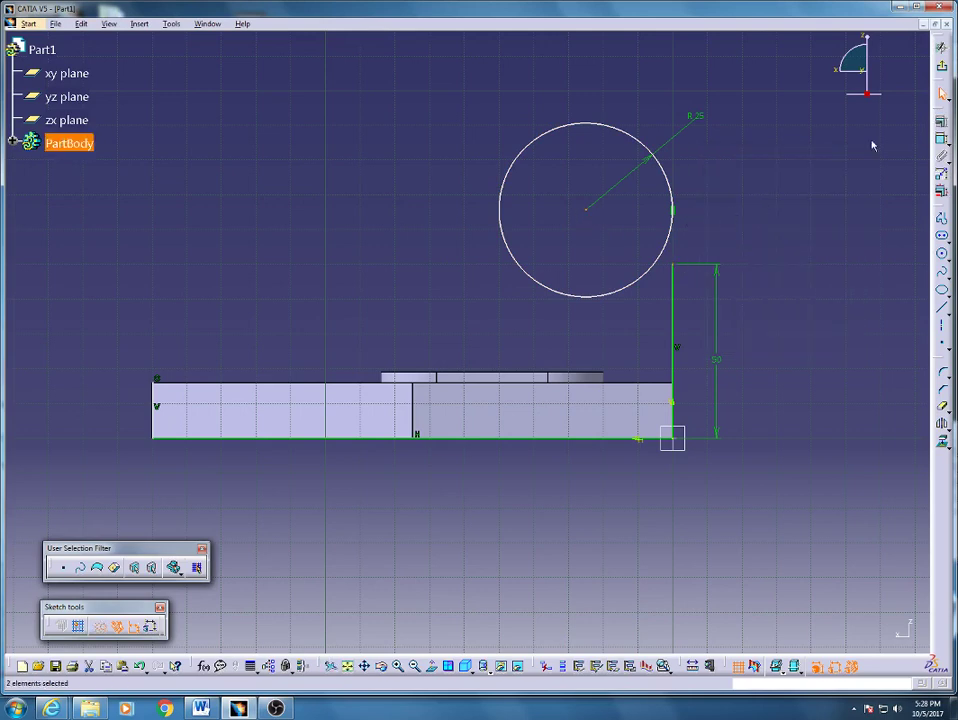
left_click(940, 121)
left_click(791, 206)
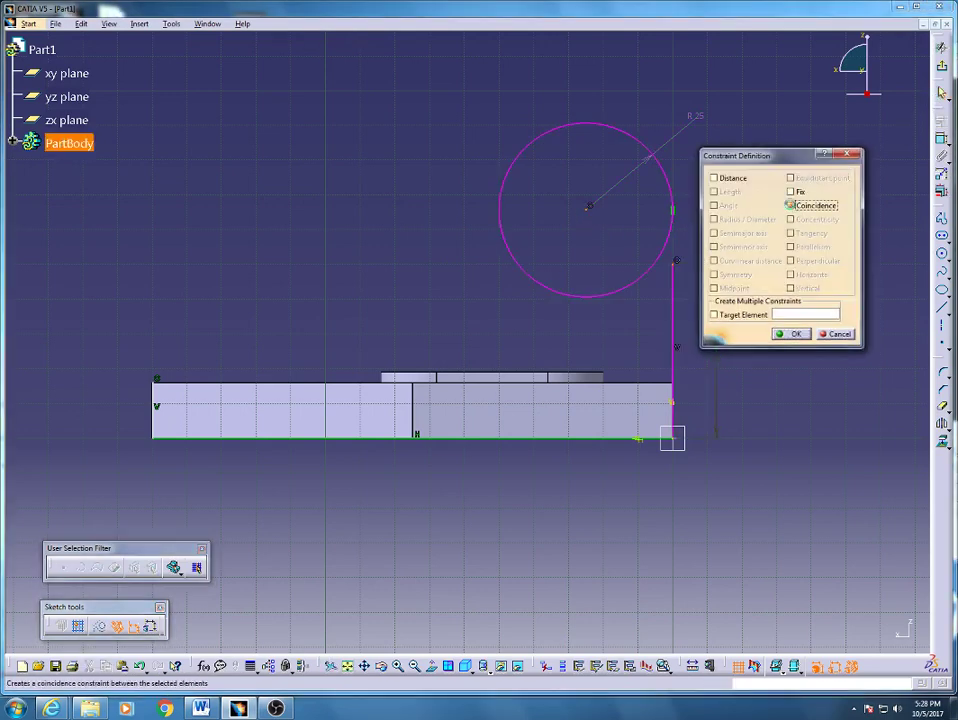
left_click(791, 206)
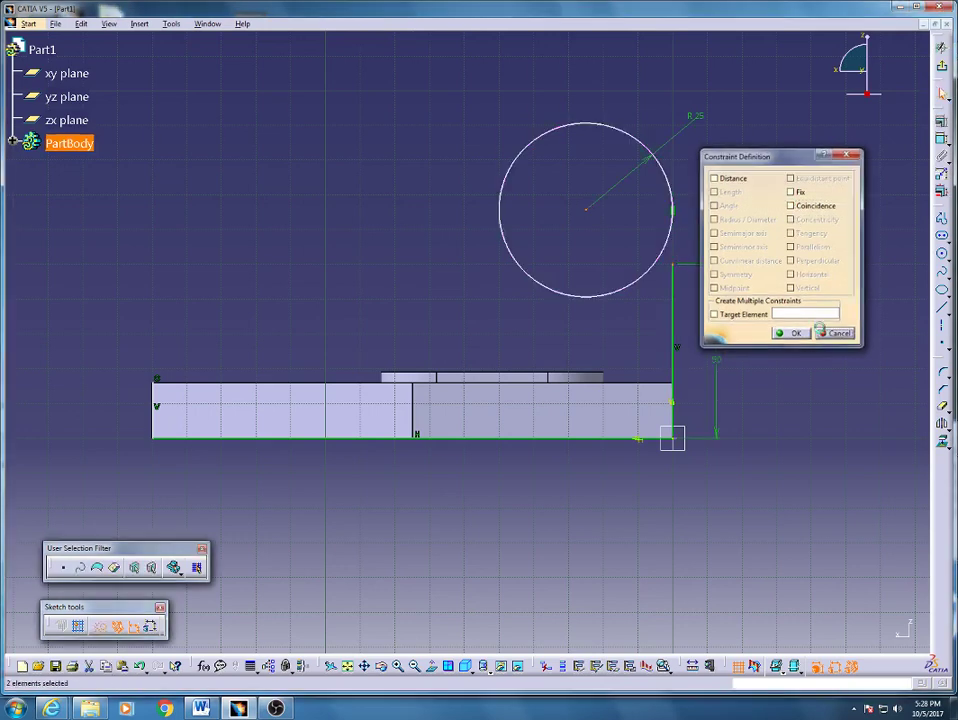
left_click(830, 336)
Step: Move the circle down until its centre is level with the upper end of the 50 mm line
left_click_drag(586, 226, 589, 267)
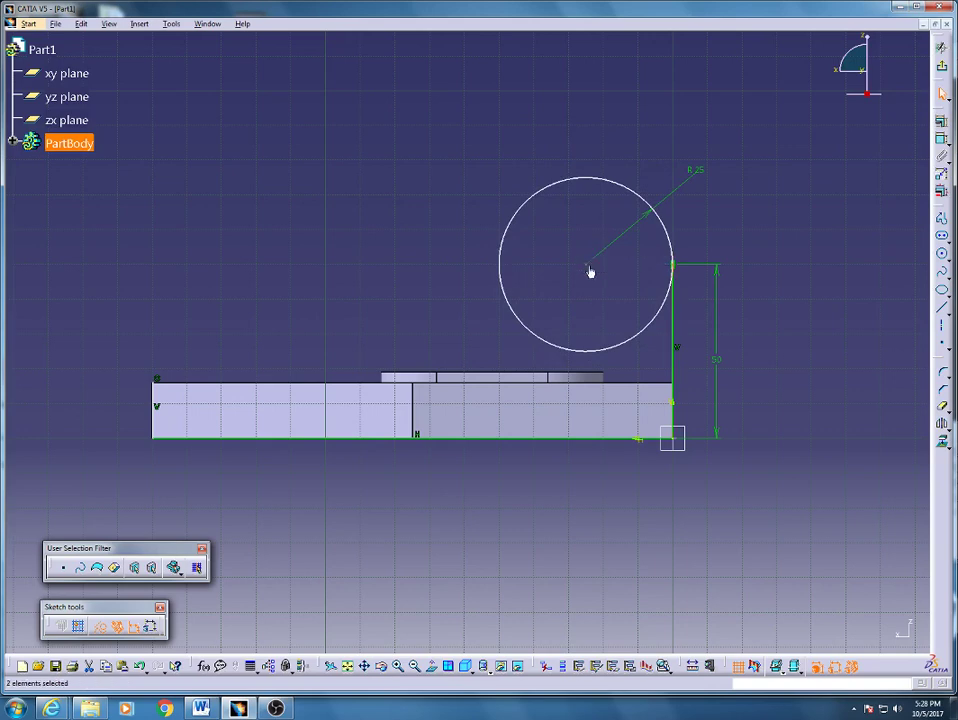
left_click(760, 208)
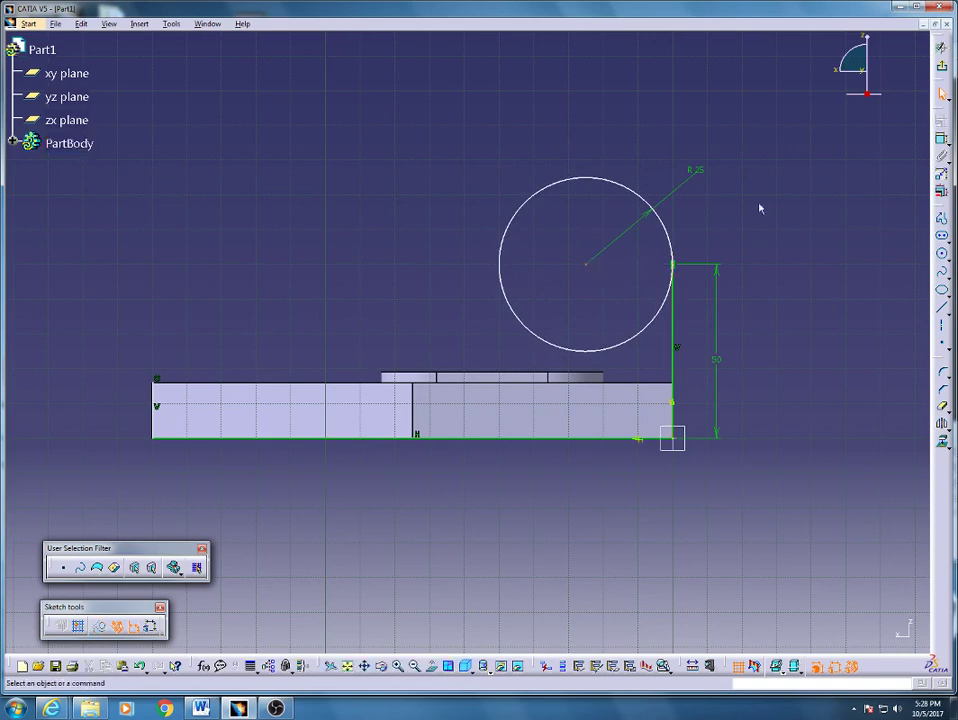
Step: Draw an inclined line from the plate's upper corner opposite the 50 mm line to a point above the circle
left_click(939, 312)
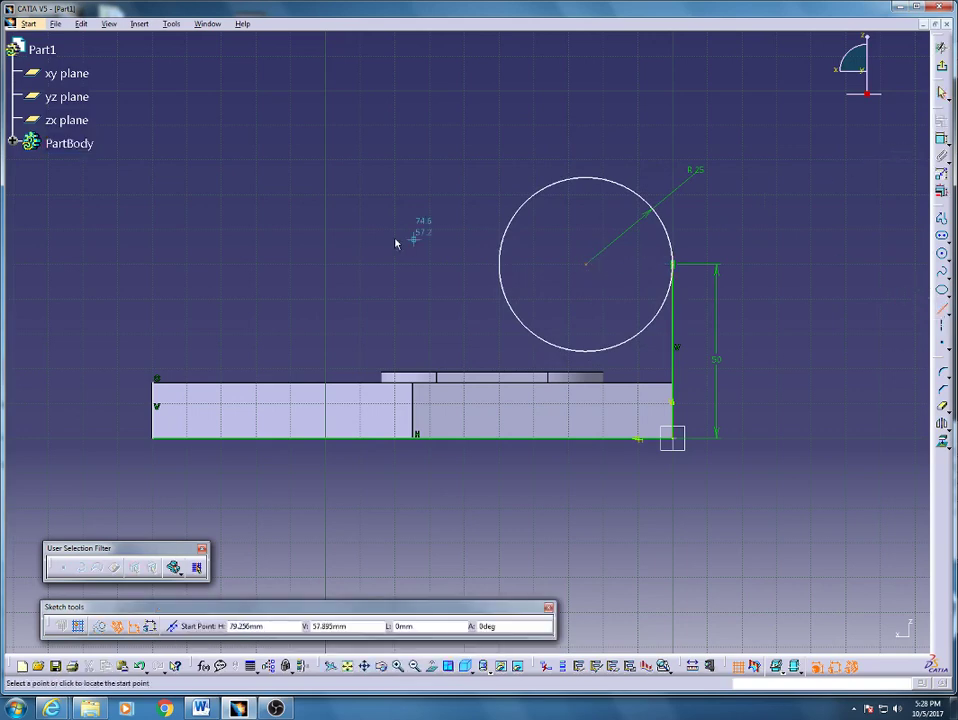
left_click(153, 380)
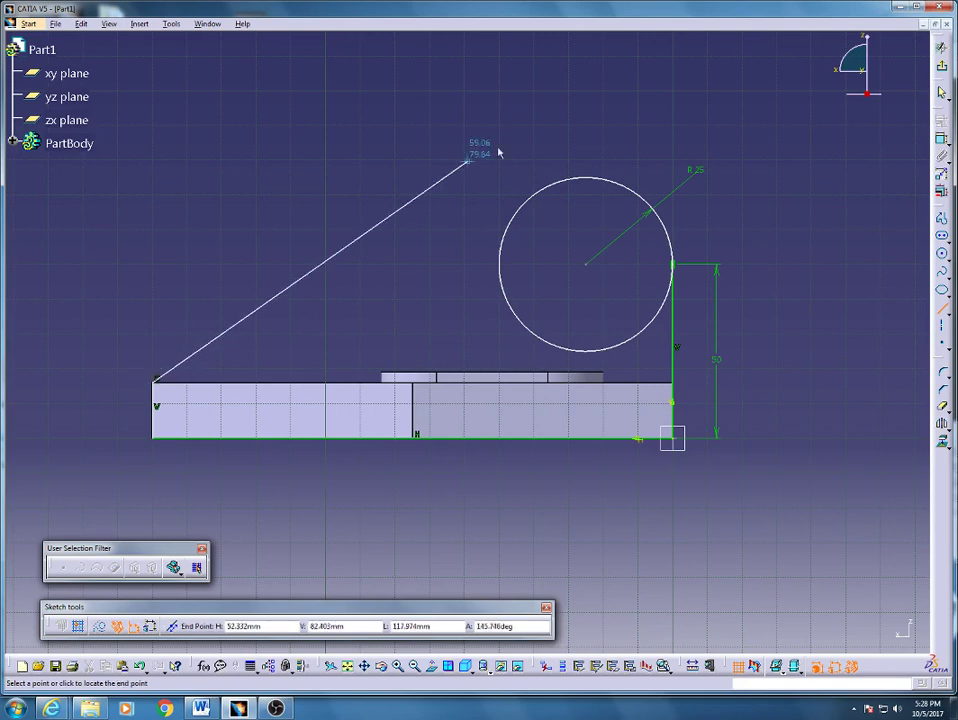
left_click(557, 139)
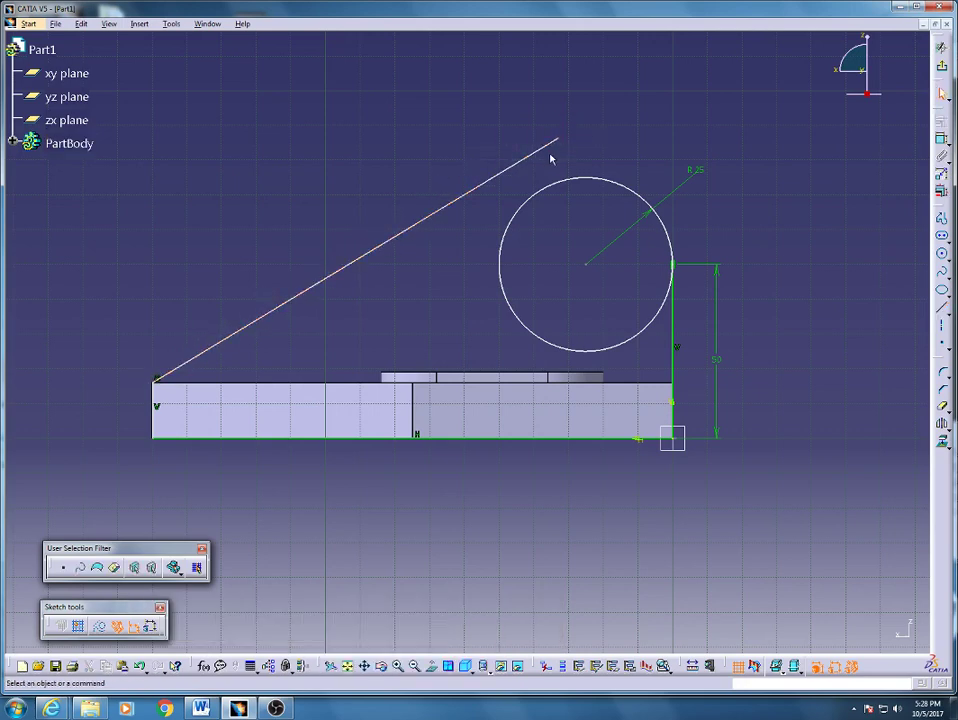
Step: Try to make the inclined line tangent to the circle
left_click(552, 143)
left_click(557, 188, "ctrl")
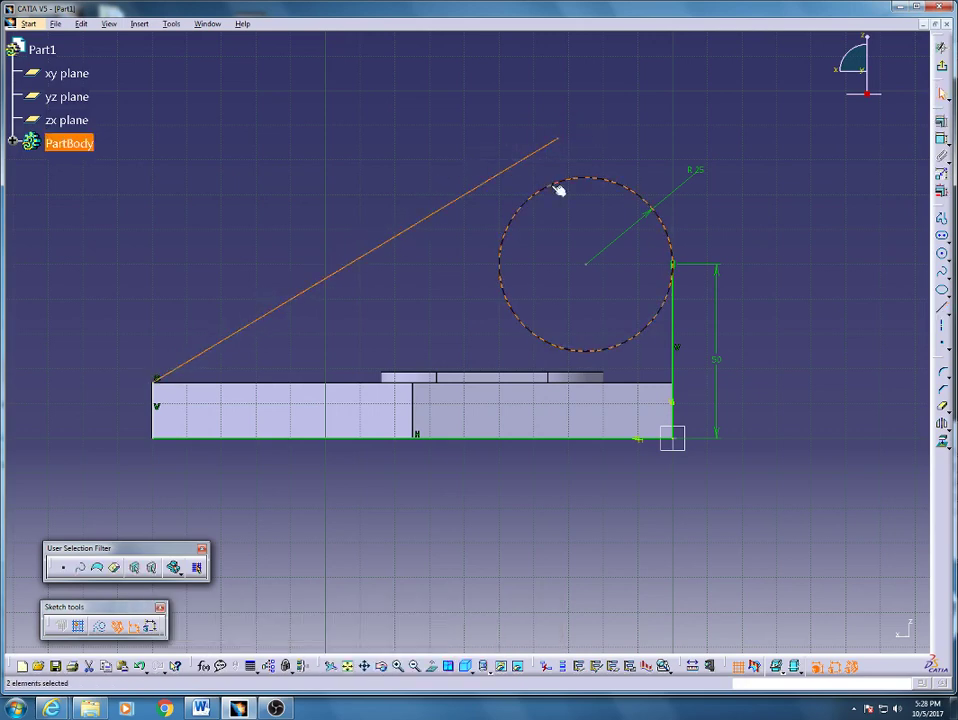
left_click(941, 123)
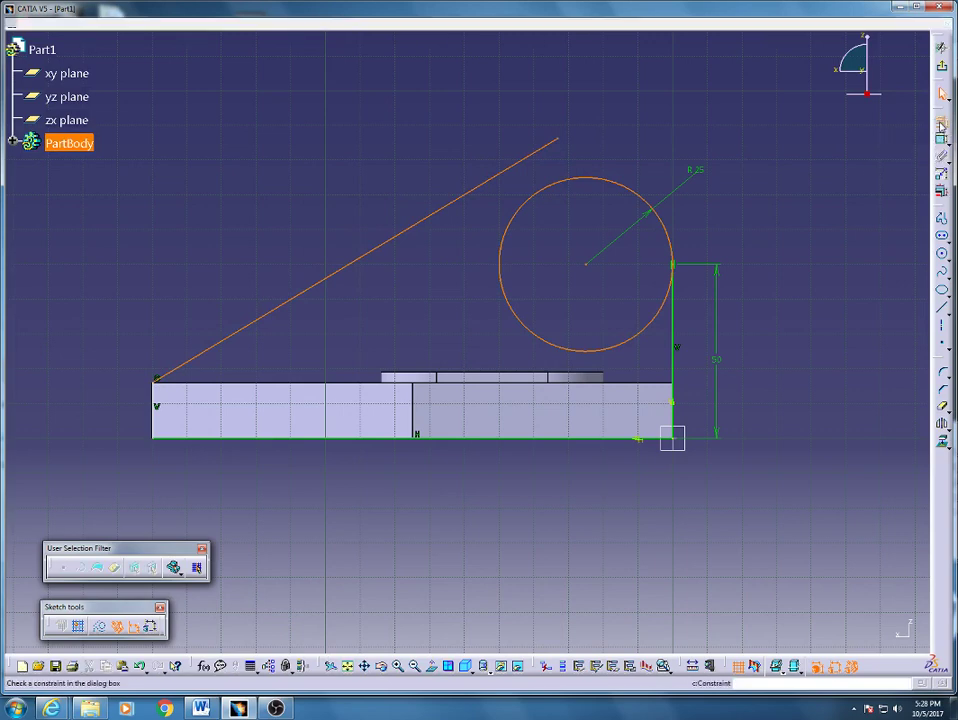
left_click(791, 233)
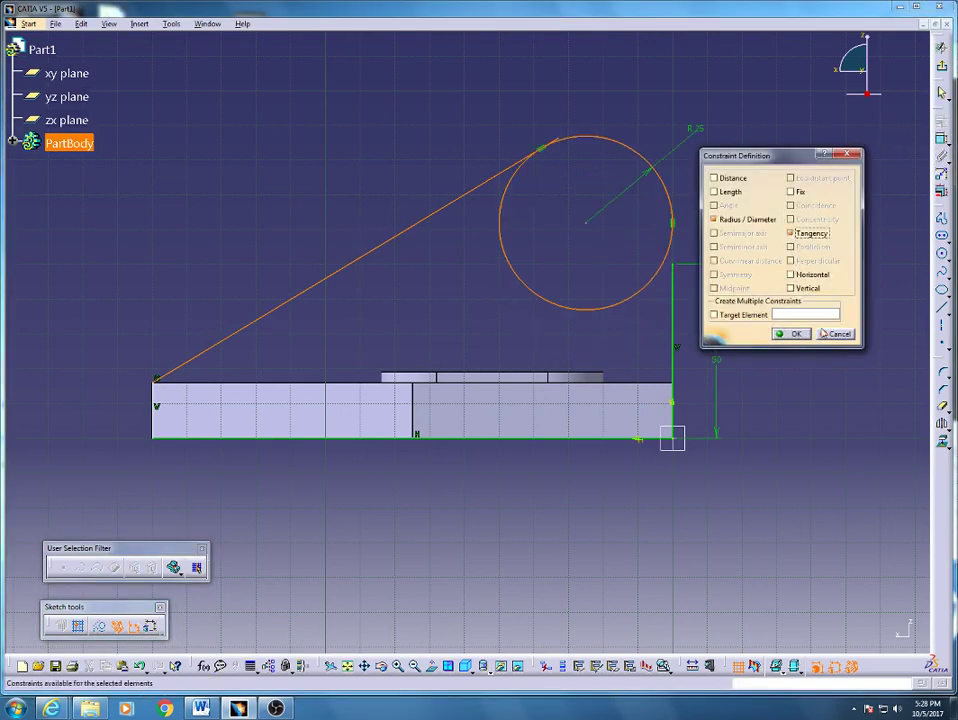
left_click(804, 335)
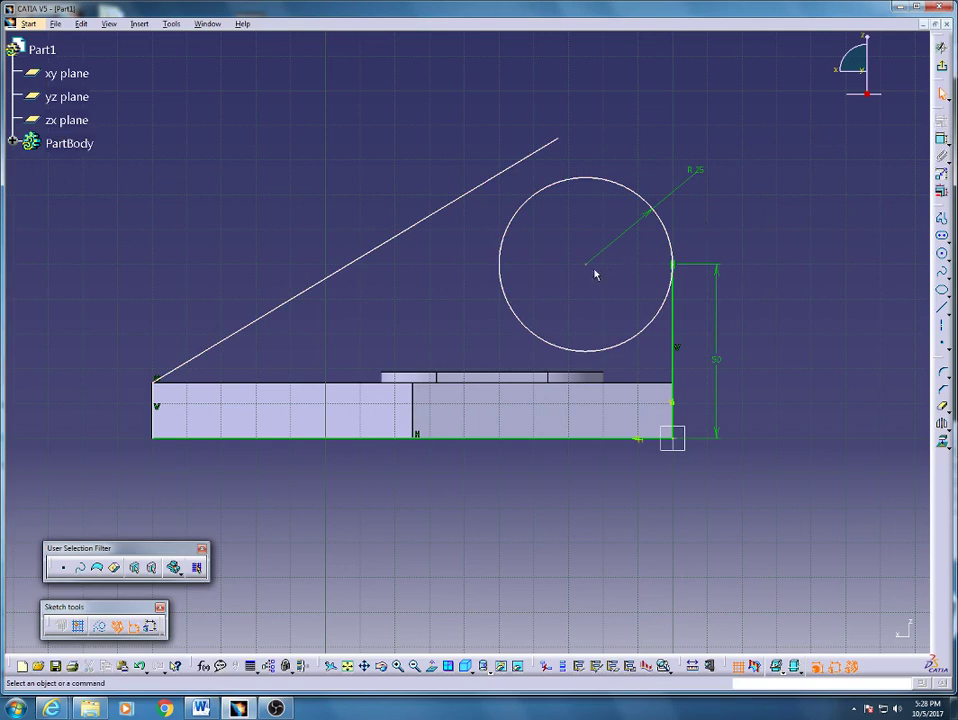
Step: Draw a horizontal construction line from the circle's centre to the upper end of the 50 mm line
left_click(941, 327)
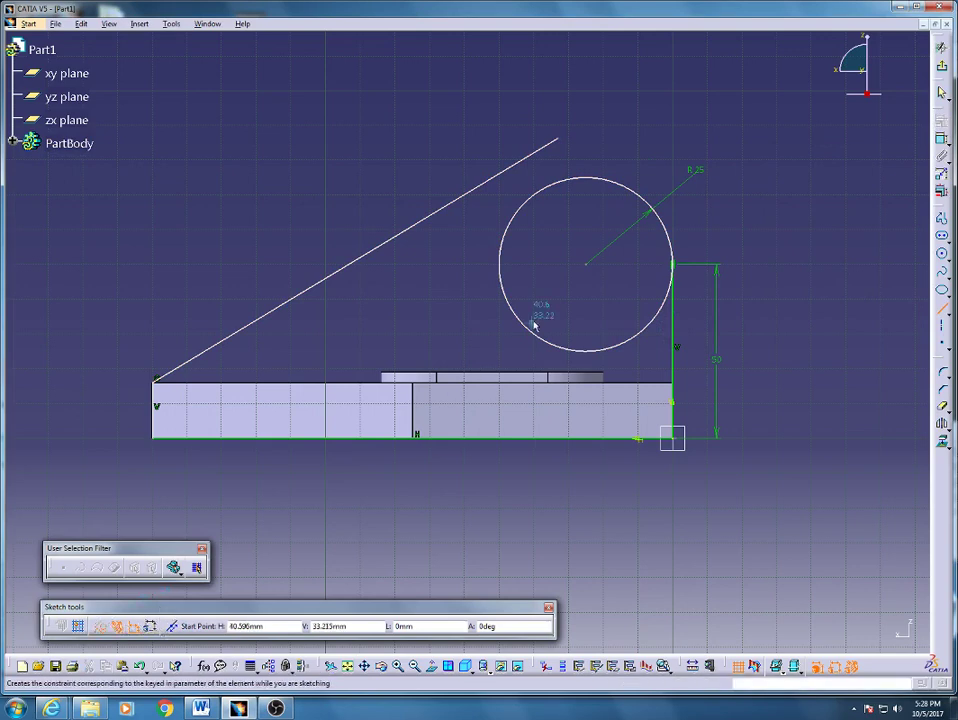
left_click(587, 264)
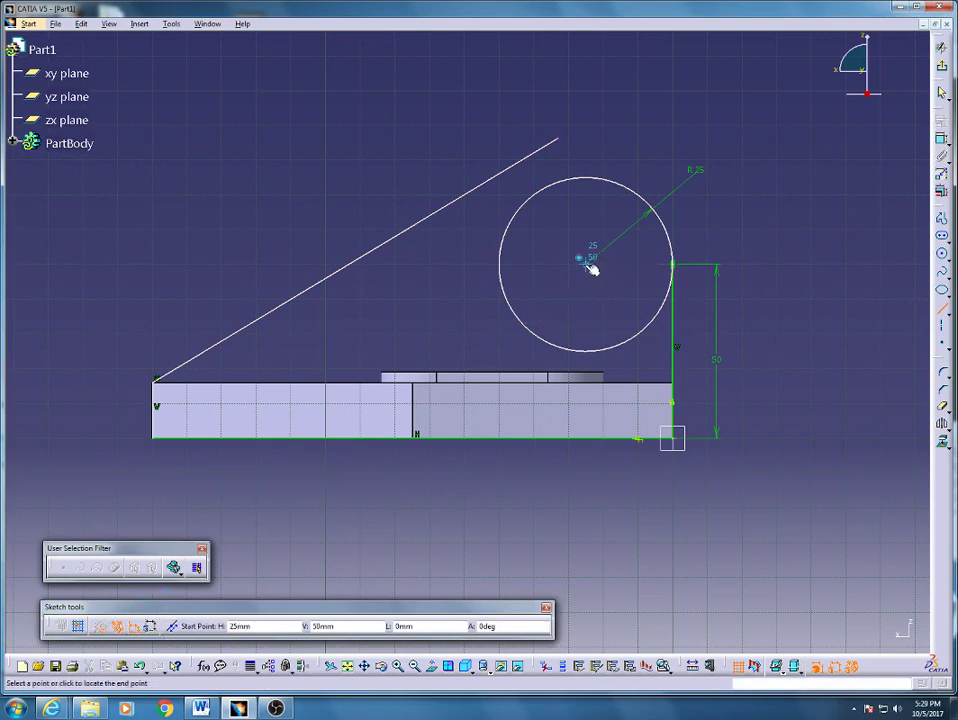
left_click(672, 263)
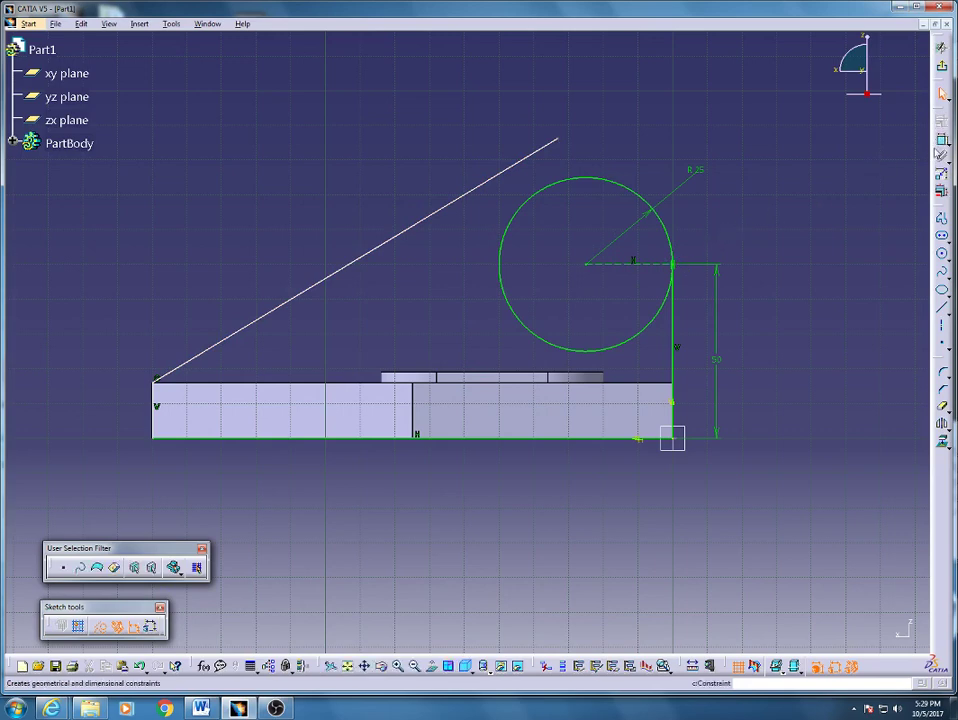
left_click(588, 266)
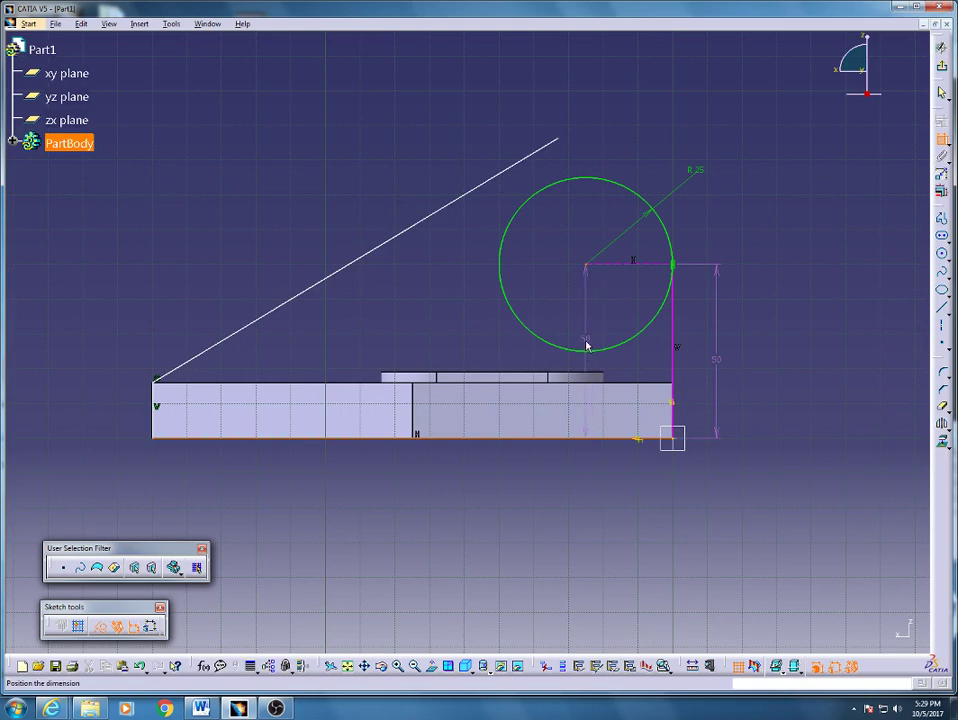
key("Escape")
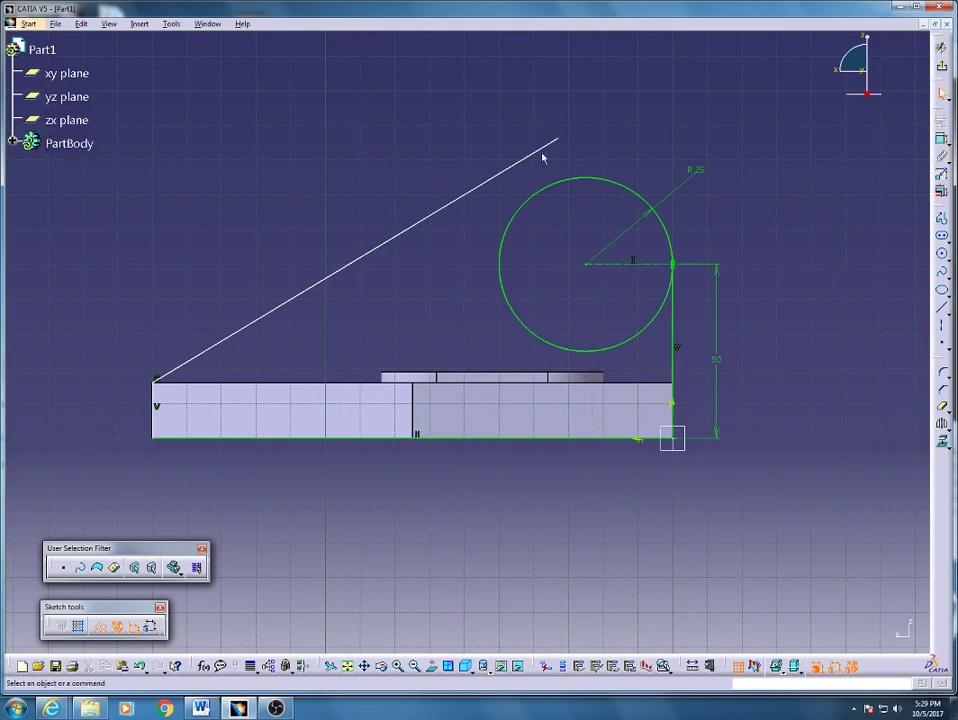
Step: Add a tangency constraint between the inclined line and the 25 mm radius circle
left_click(545, 145)
left_click(544, 181, "ctrl")
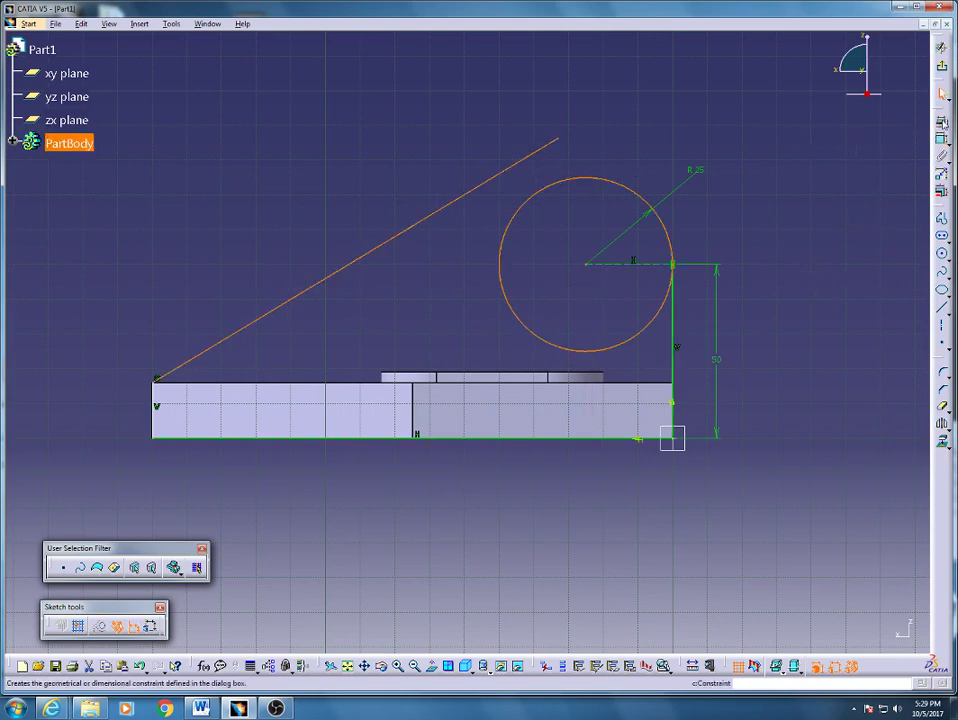
left_click(941, 173)
left_click(791, 233)
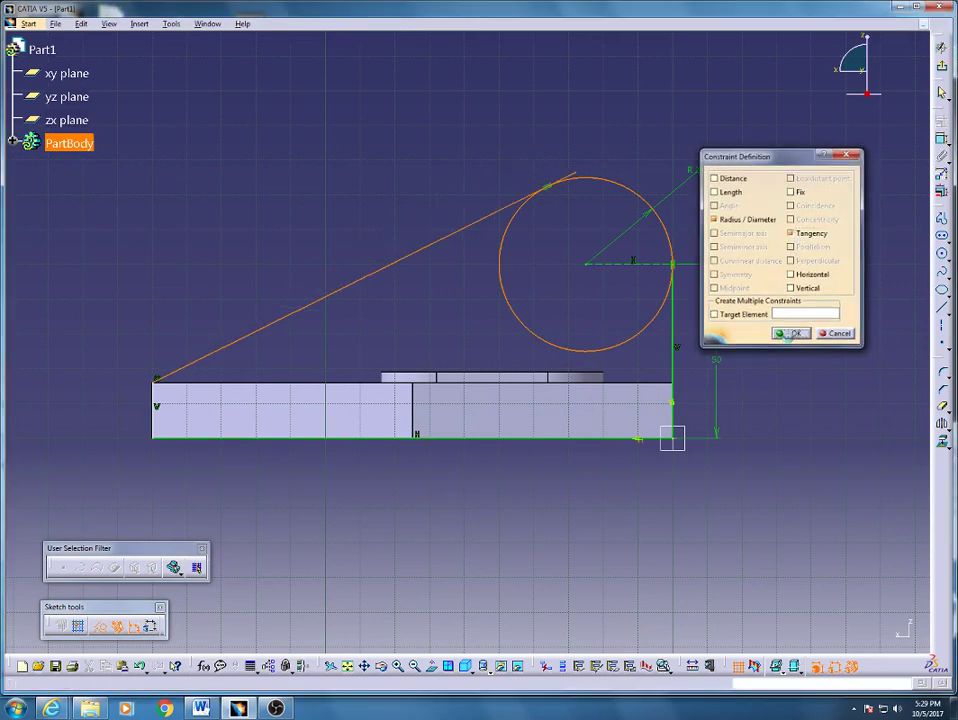
left_click(791, 333)
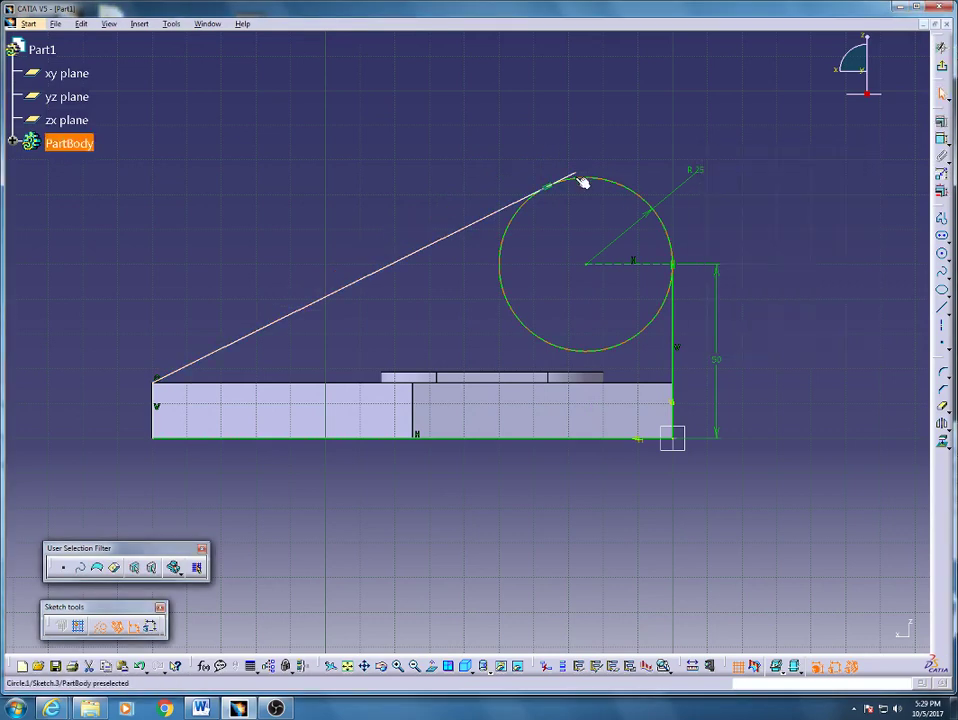
Step: Make the inclined line's upper endpoint coincident with the circle
left_click(584, 183)
left_click(941, 173)
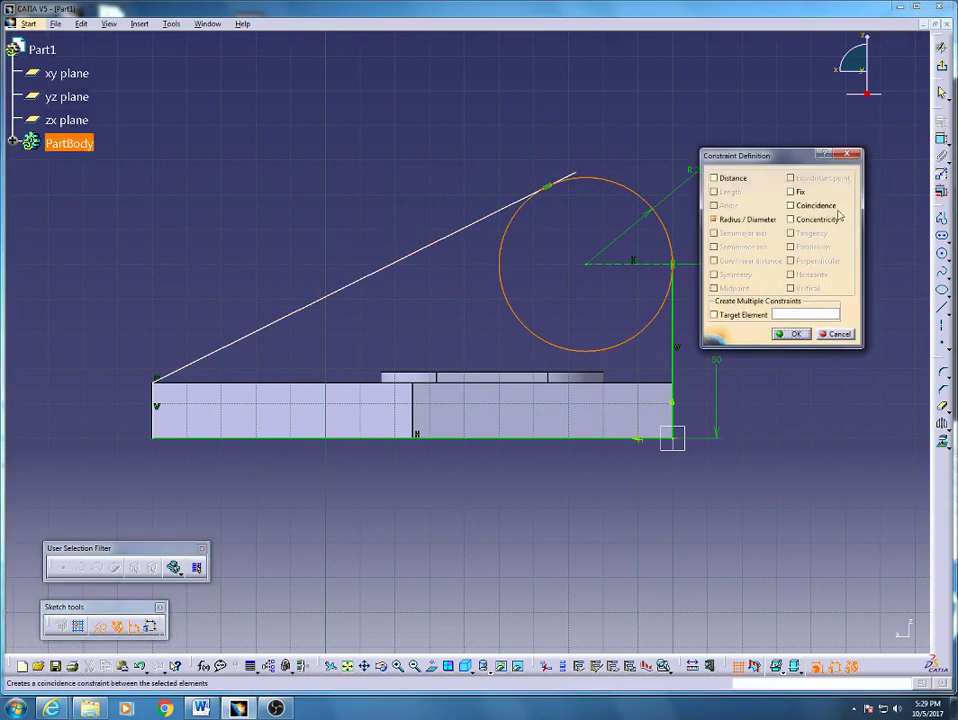
left_click(791, 333)
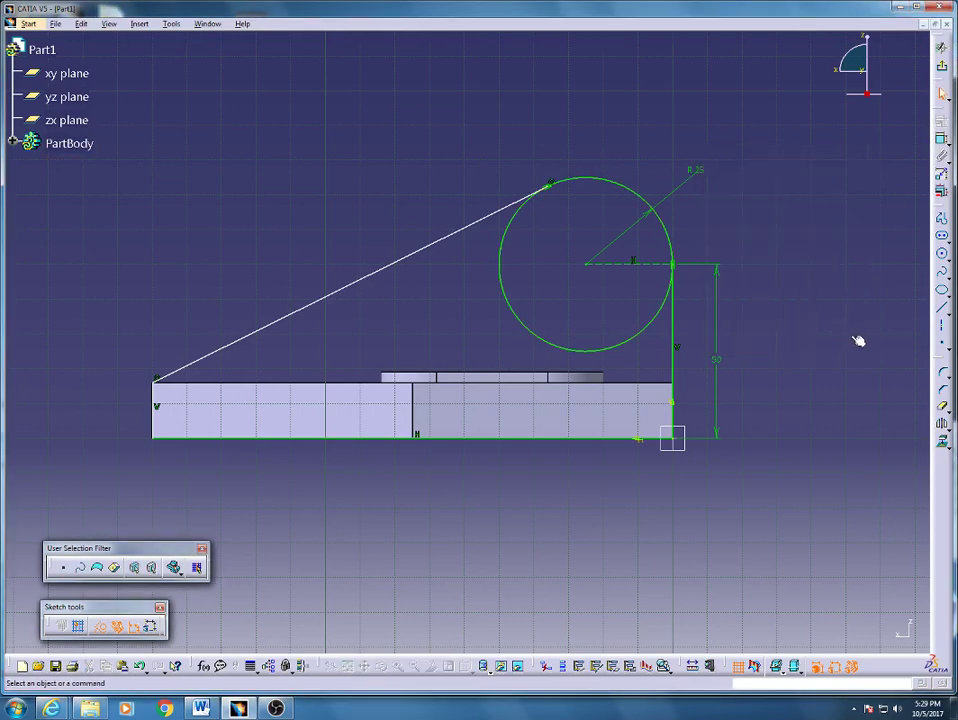
Step: Quick-trim the lower part of the circle so only the outer arc closes the profile, and exit the sketch
left_click(942, 407)
left_click(614, 345)
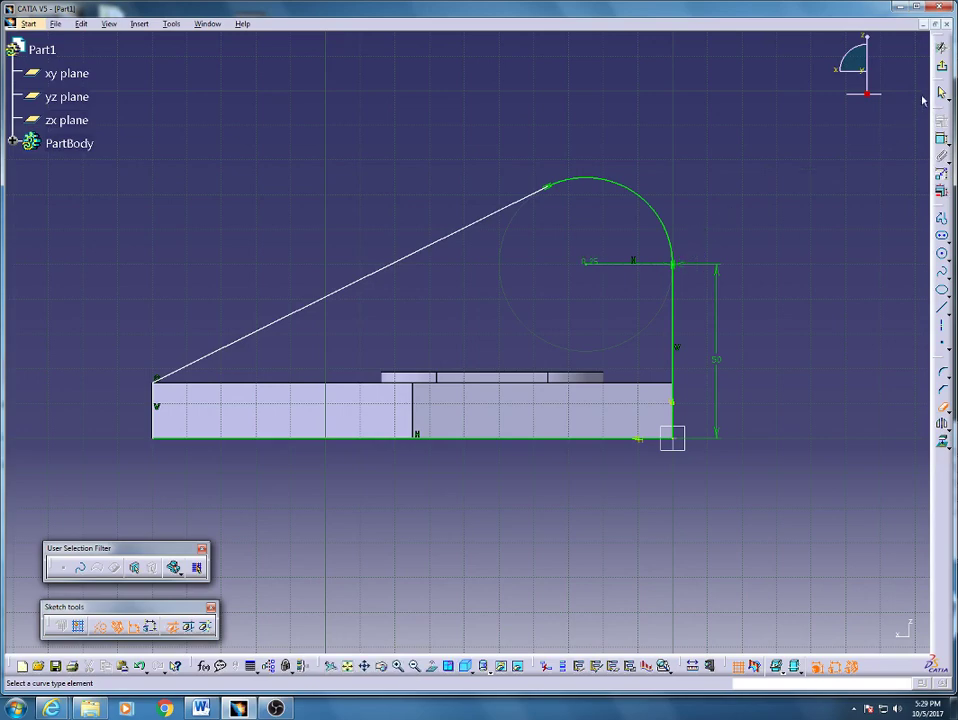
left_click(941, 47)
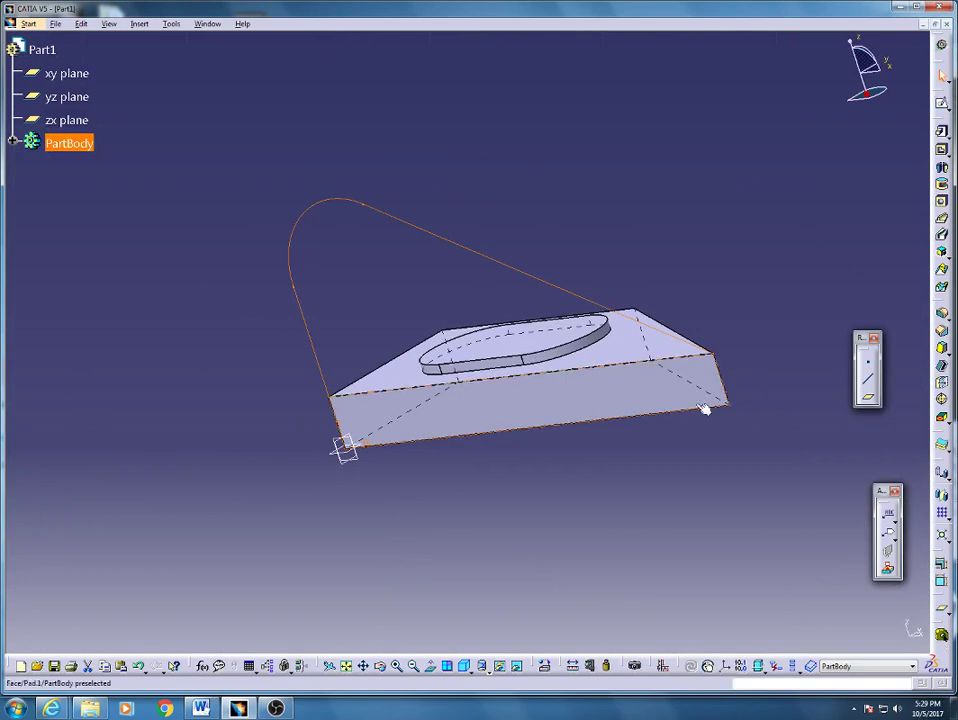
Step: Expand the part body in the tree and reopen Sketch.3 for editing
middle_click_drag(704, 408, 573, 496)
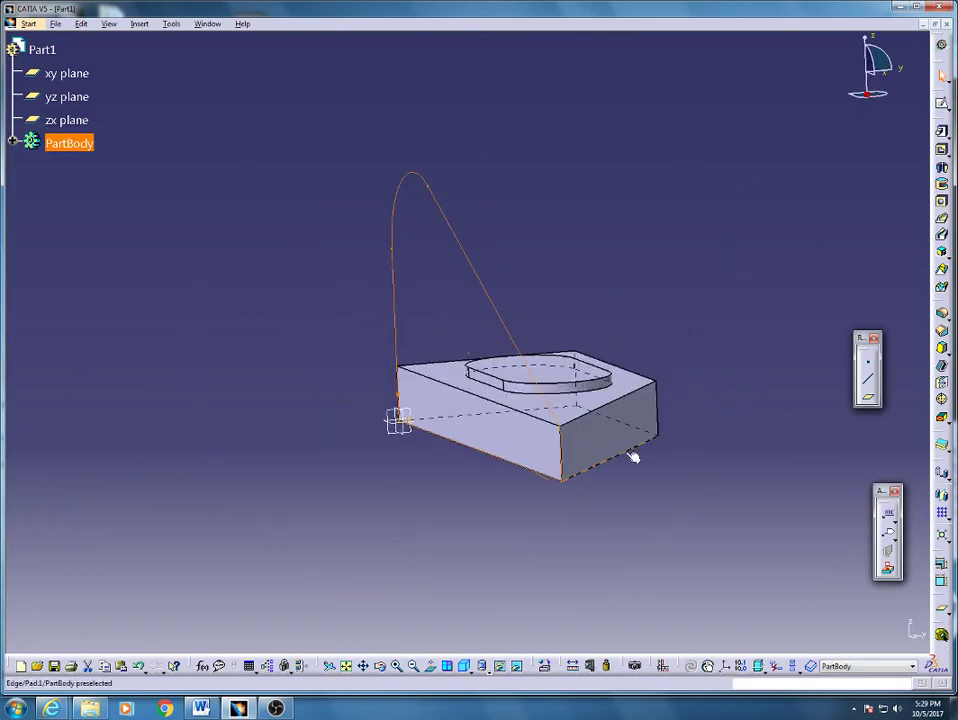
middle_click_drag(633, 457, 599, 462)
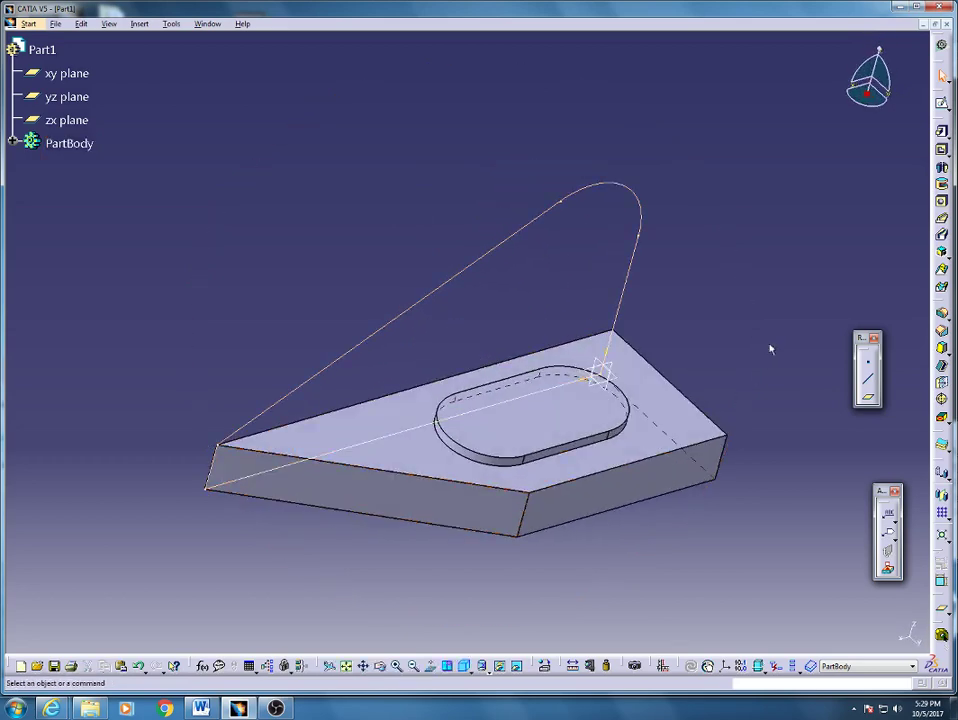
middle_click_drag(691, 387, 424, 356)
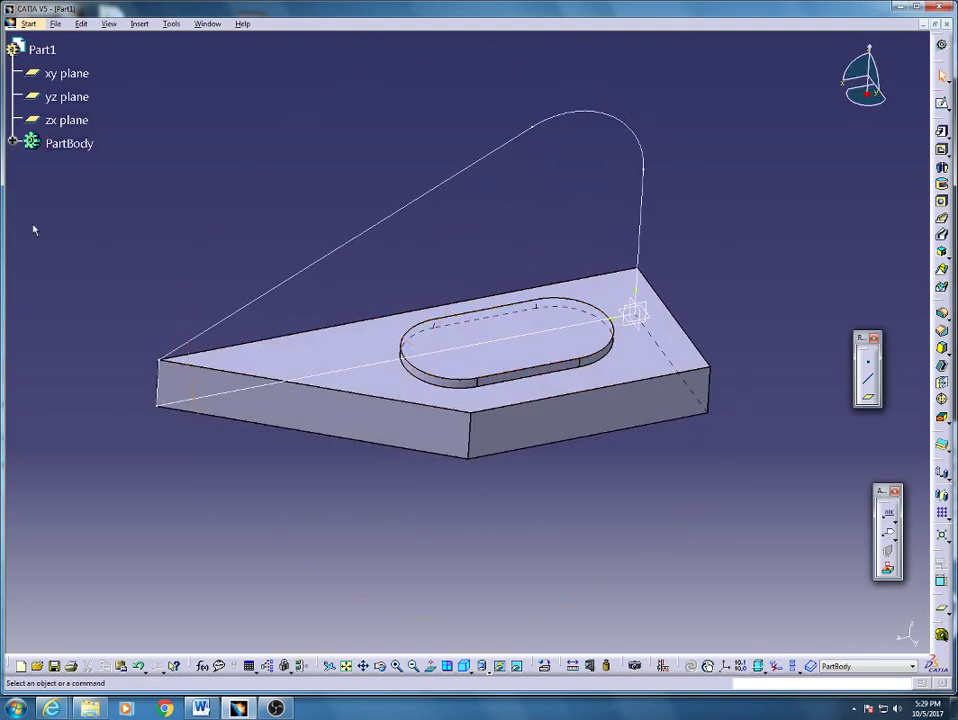
left_click(12, 142)
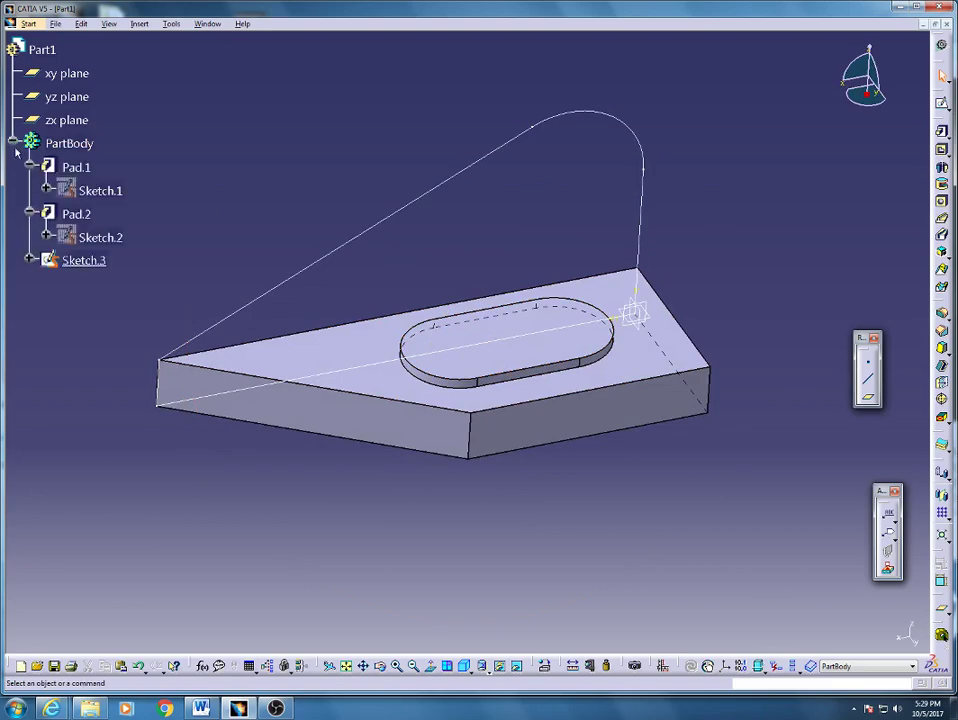
double_click(84, 261)
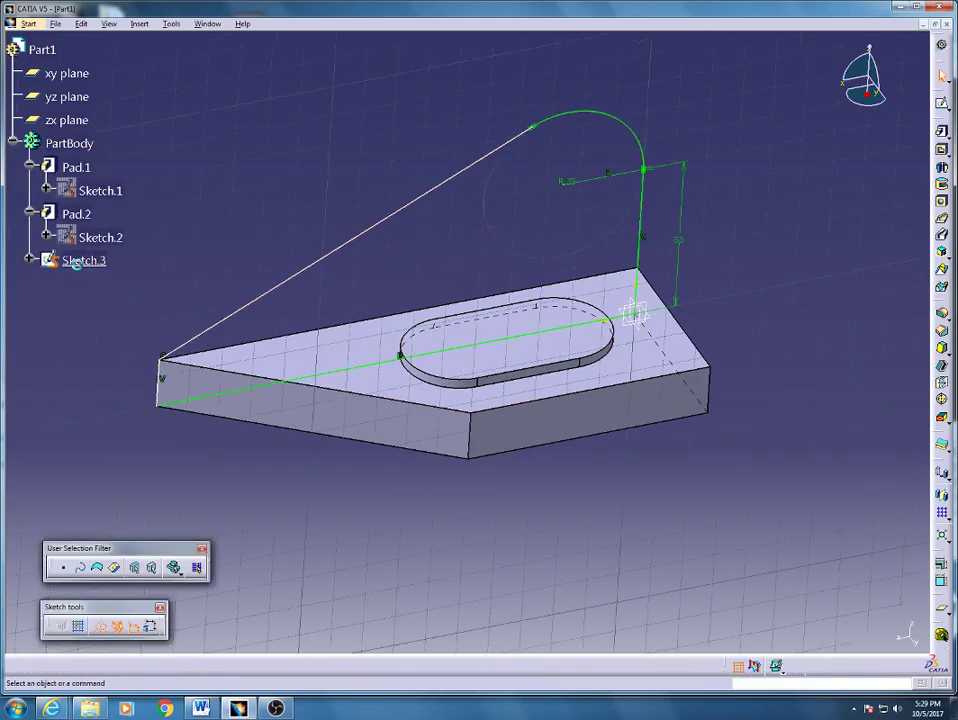
mouse_move(249, 233)
middle_mouse_down("ctrl")
mouse_move(251, 241)
mouse_move(195, 264)
middle_mouse_up("ctrl")
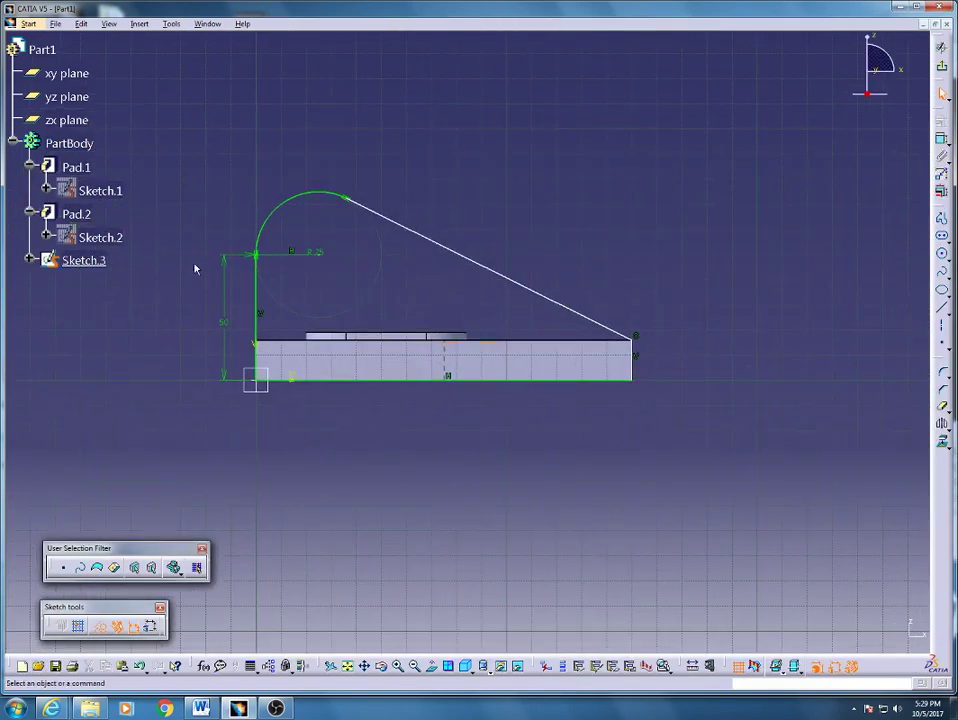
mouse_move(203, 126)
left_mouse_down()
mouse_move(421, 312)
mouse_move(667, 474)
left_mouse_up()
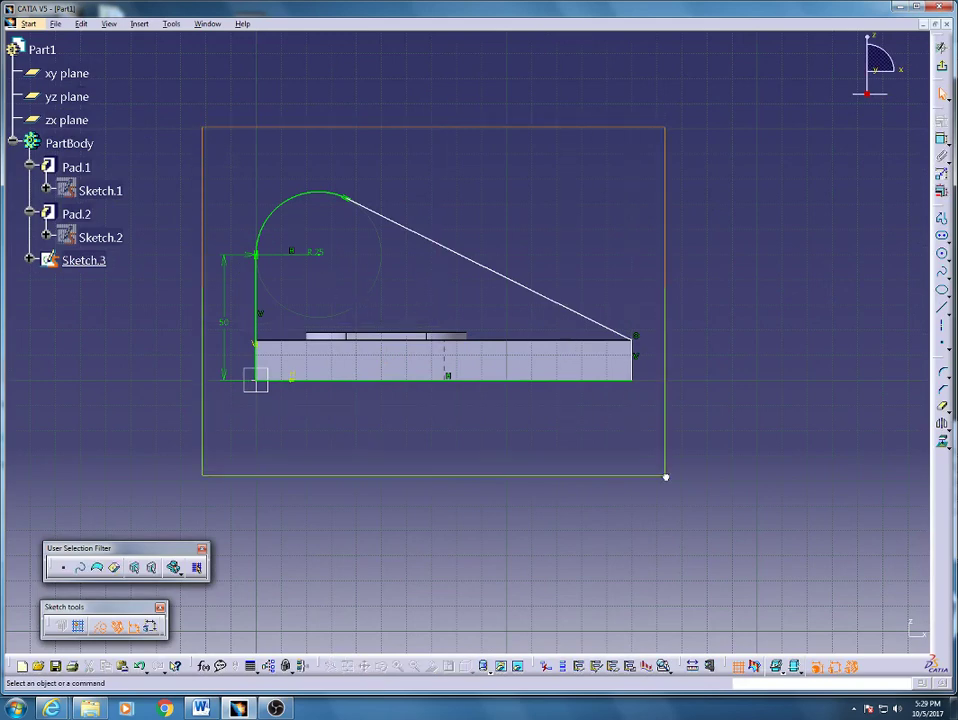
left_click(944, 427)
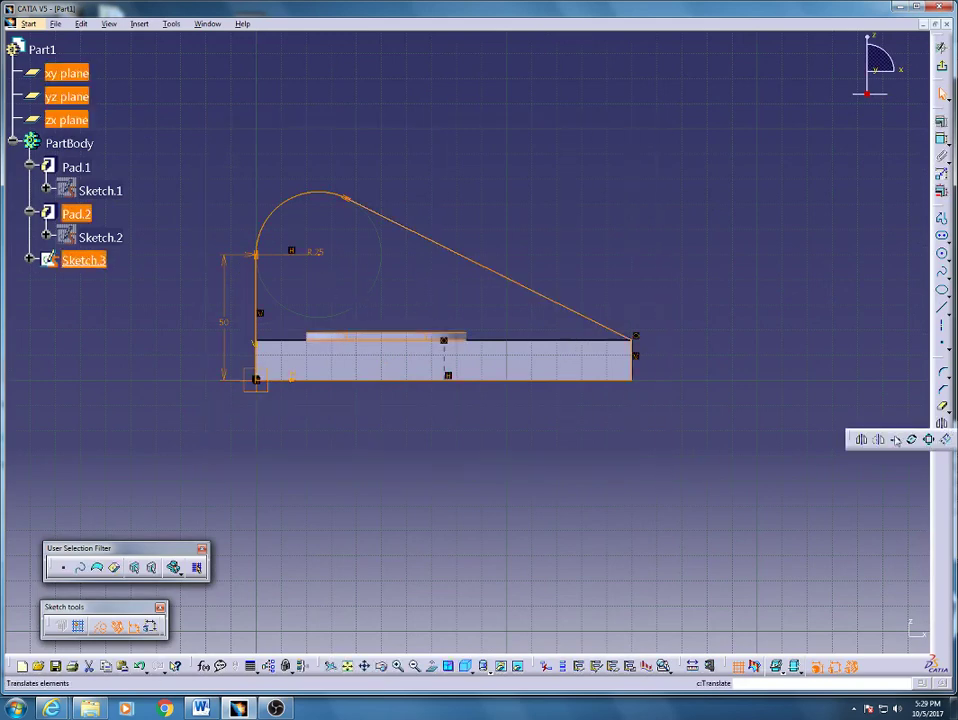
left_click(879, 442)
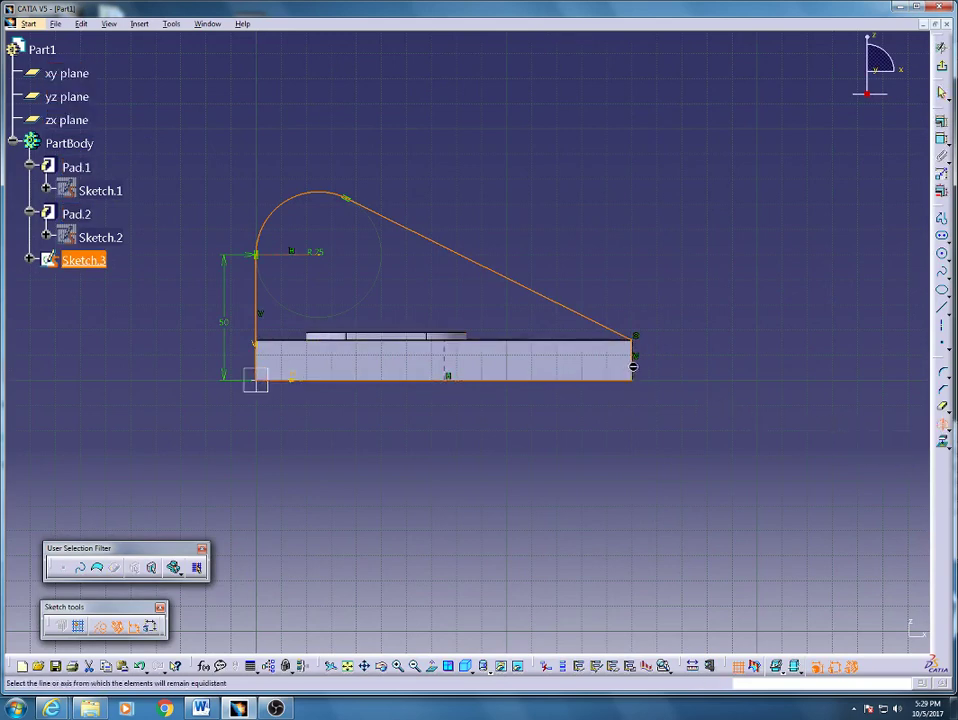
key("Escape")
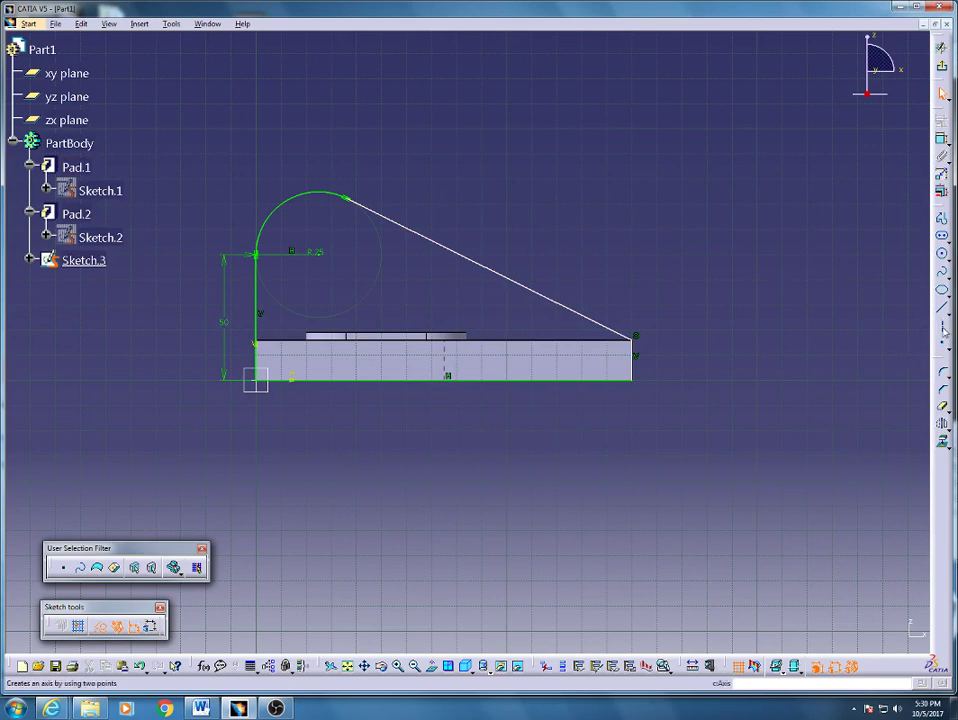
Step: Draw a vertical axis in line with the profile's short vertical edge, extending above and below the plate
left_click(941, 307)
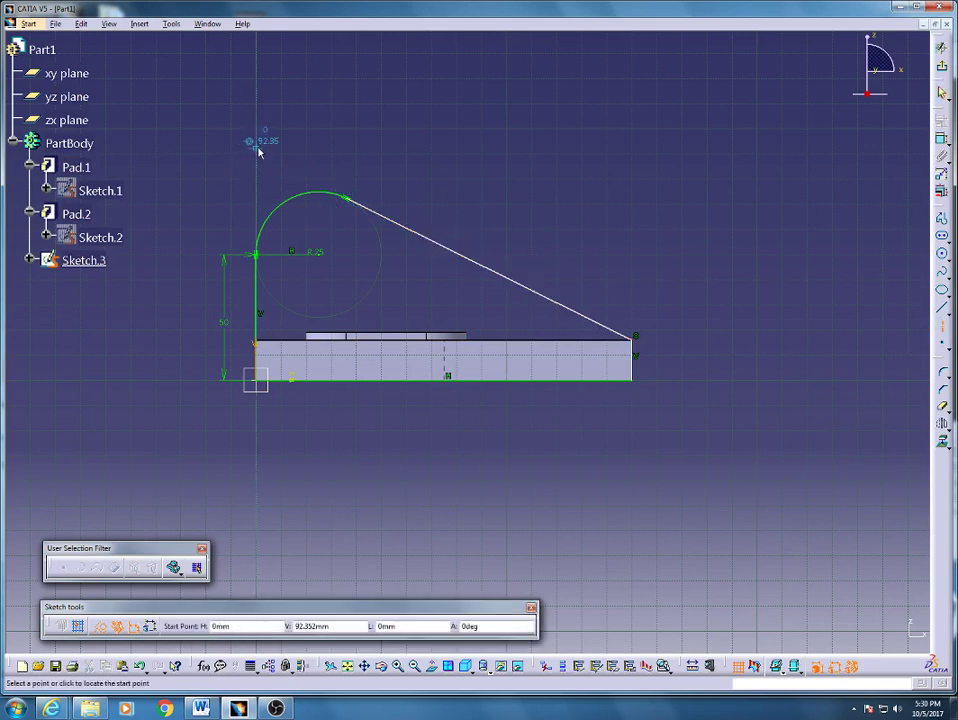
left_click(632, 187)
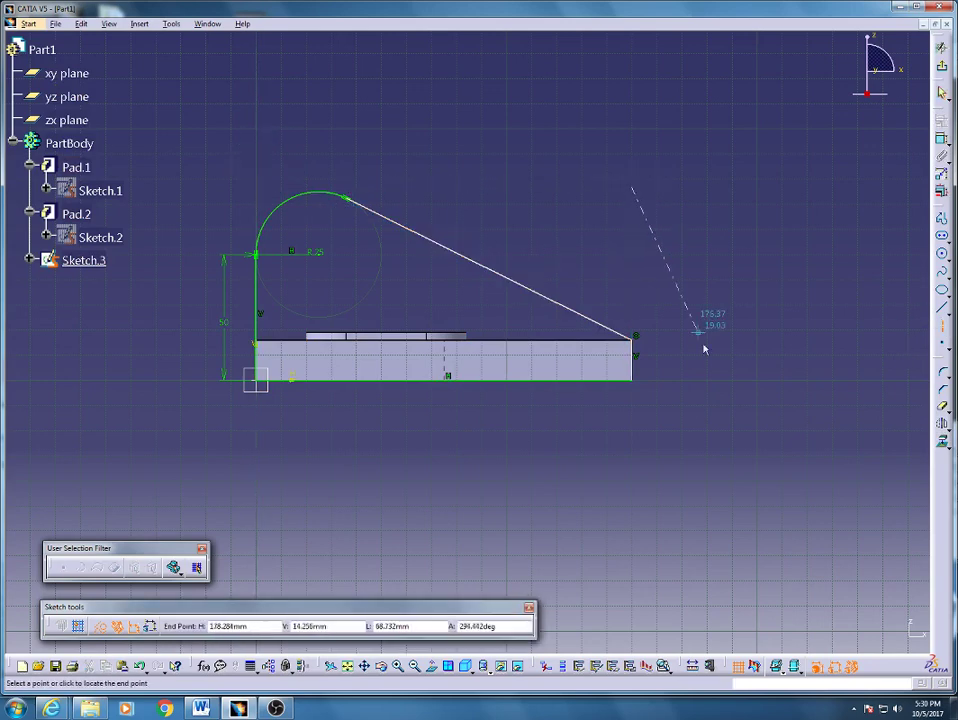
left_click(631, 441)
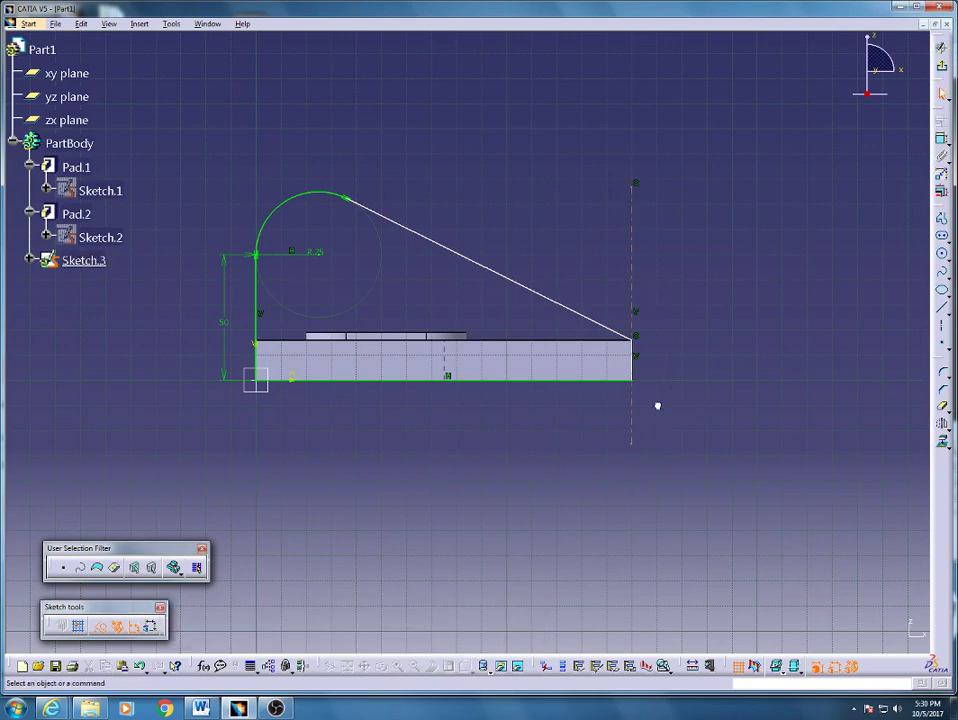
Step: Mirror the closed profile with Symmetry about the sketch's vertical axis at the origin, so it lies beyond the plate's arc-side end
left_click(640, 376)
left_click(607, 330, "ctrl")
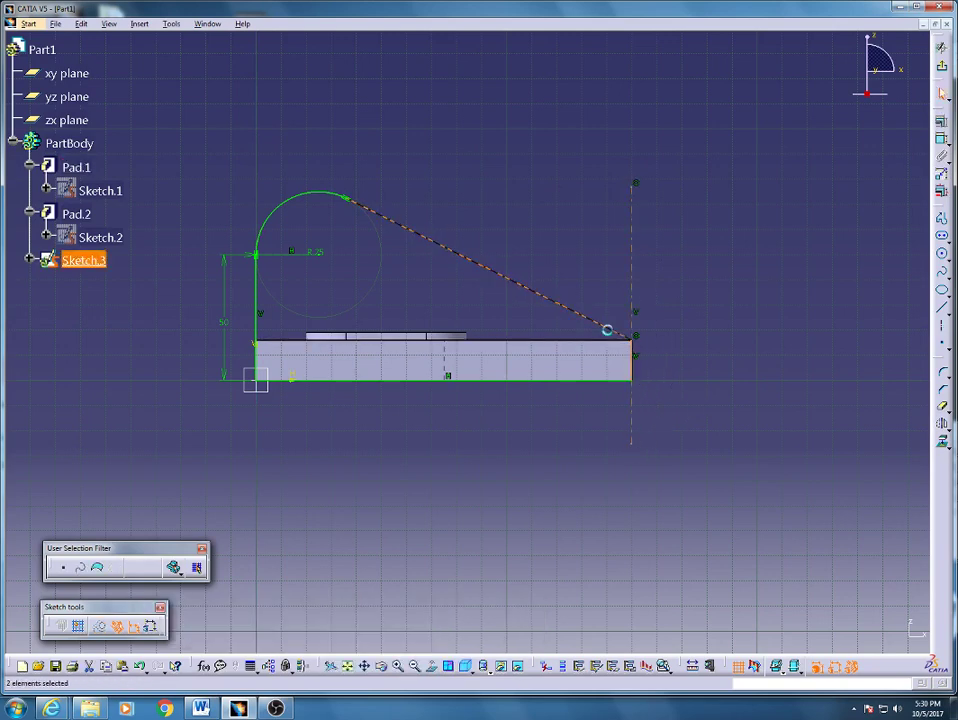
left_click(261, 310, "ctrl")
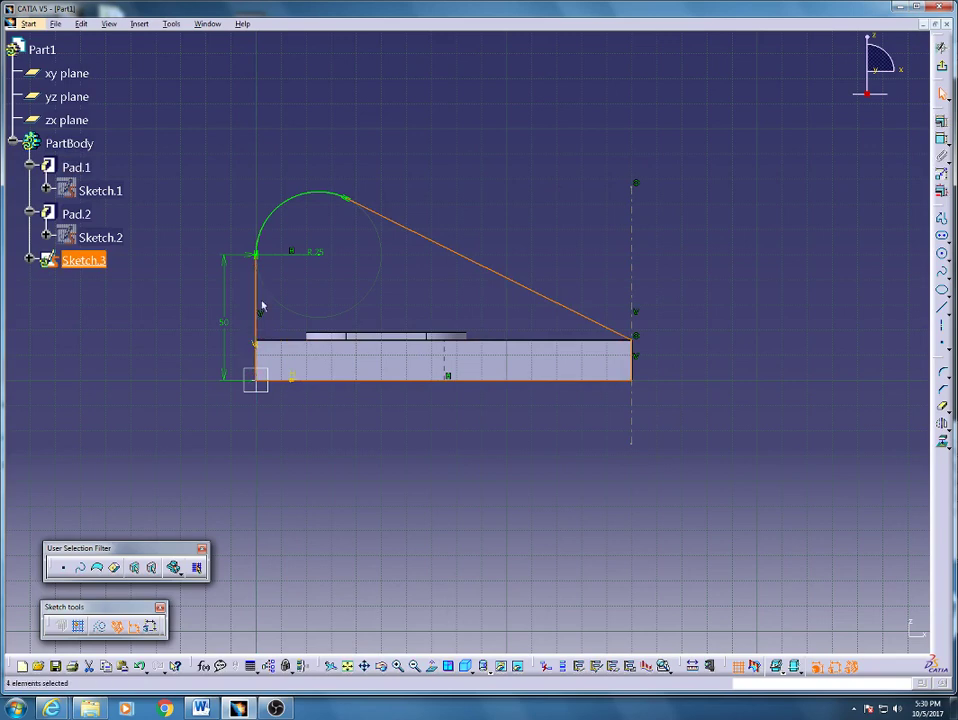
left_click(354, 207, "ctrl")
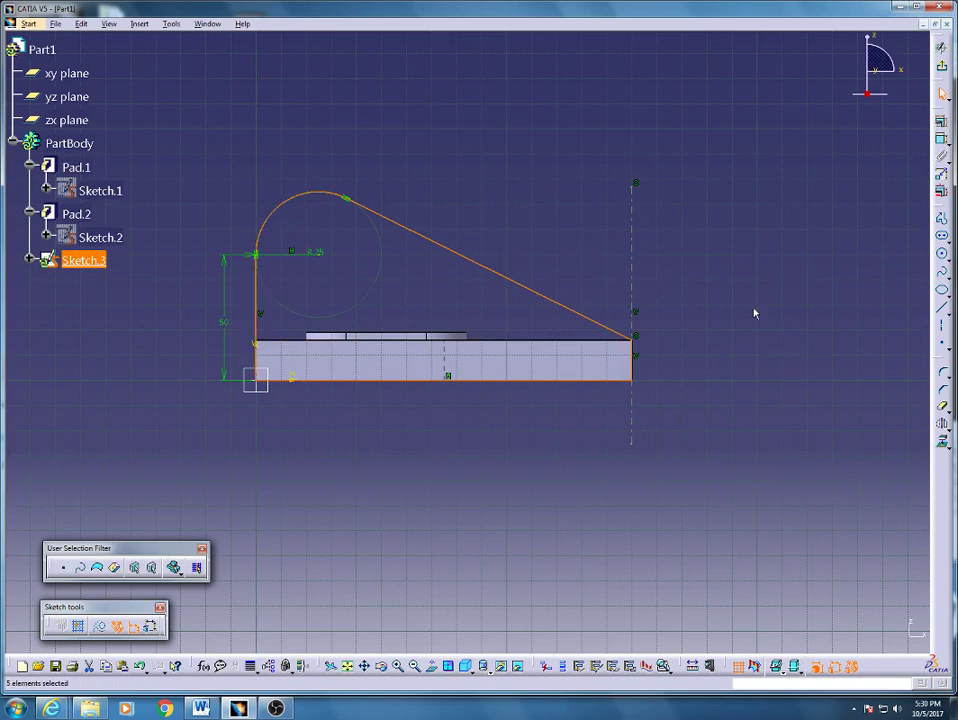
left_click(941, 421)
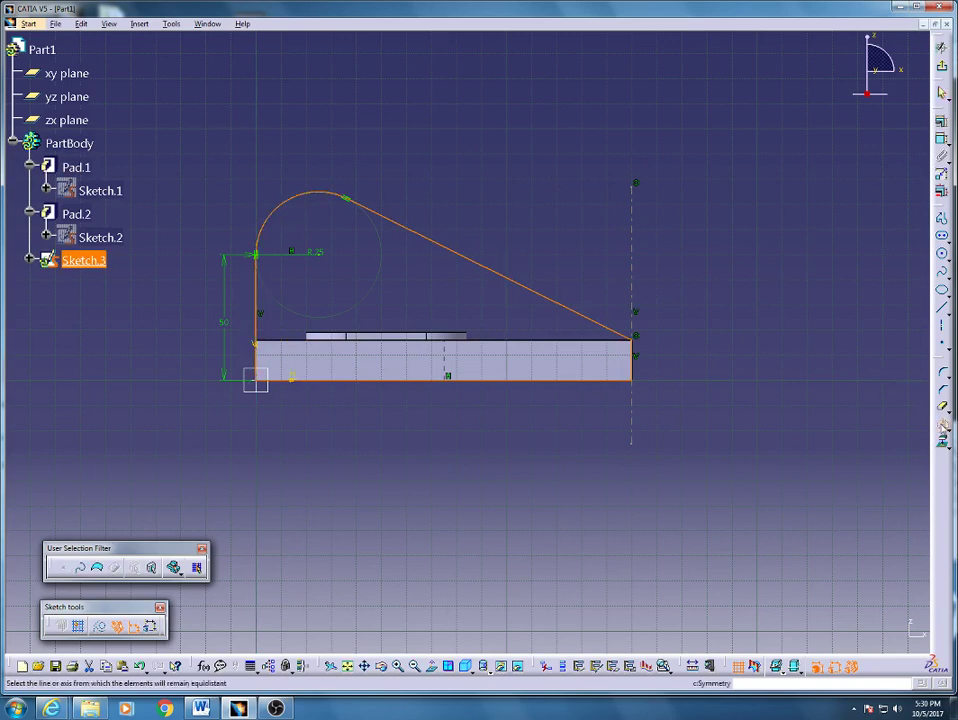
left_click(634, 298)
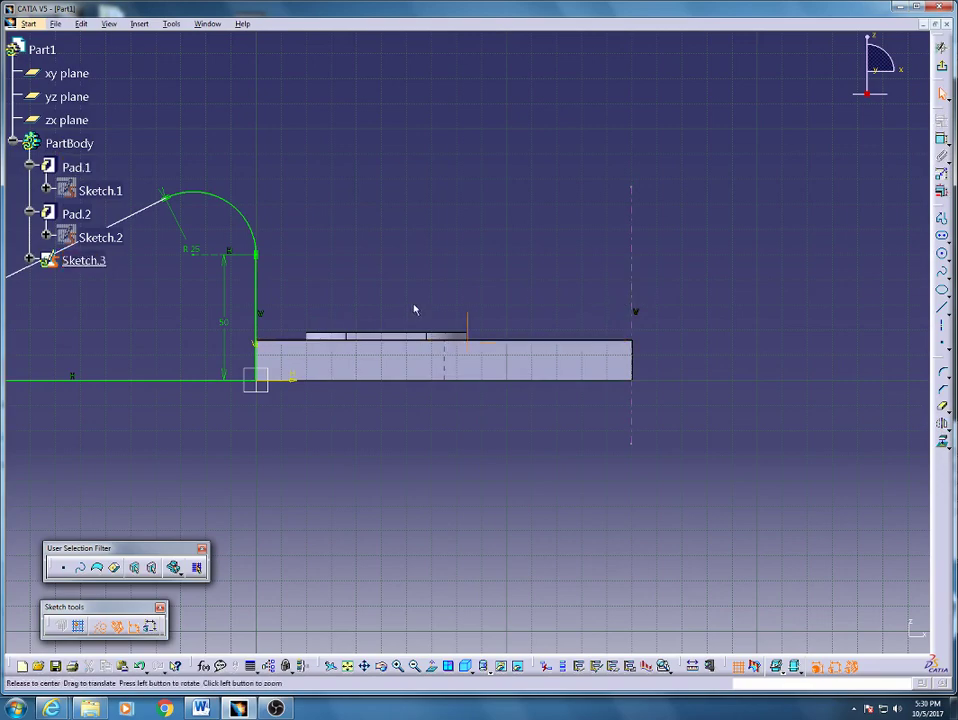
Step: Translate one duplicate of the mirrored profile from the origin to the plate's far lower corner, without keeping constraints
mouse_move(415, 310)
middle_mouse_down()
mouse_move(573, 325)
mouse_move(537, 297)
mouse_move(549, 292)
mouse_move(514, 301)
middle_mouse_up()
left_click_drag(135, 203, 508, 449)
left_click(940, 441)
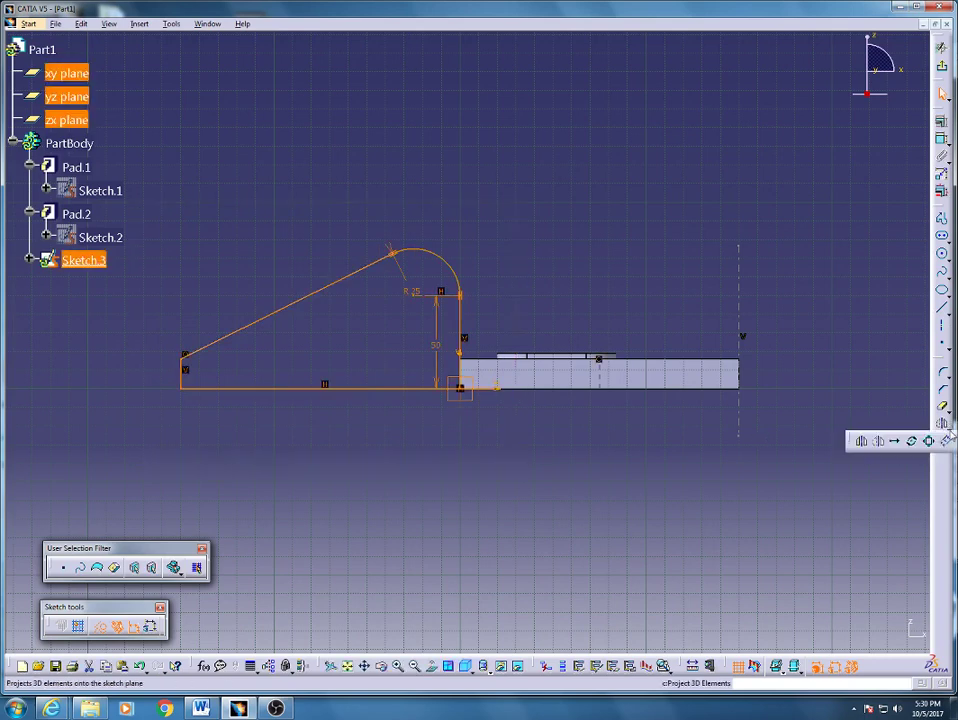
left_click(893, 443)
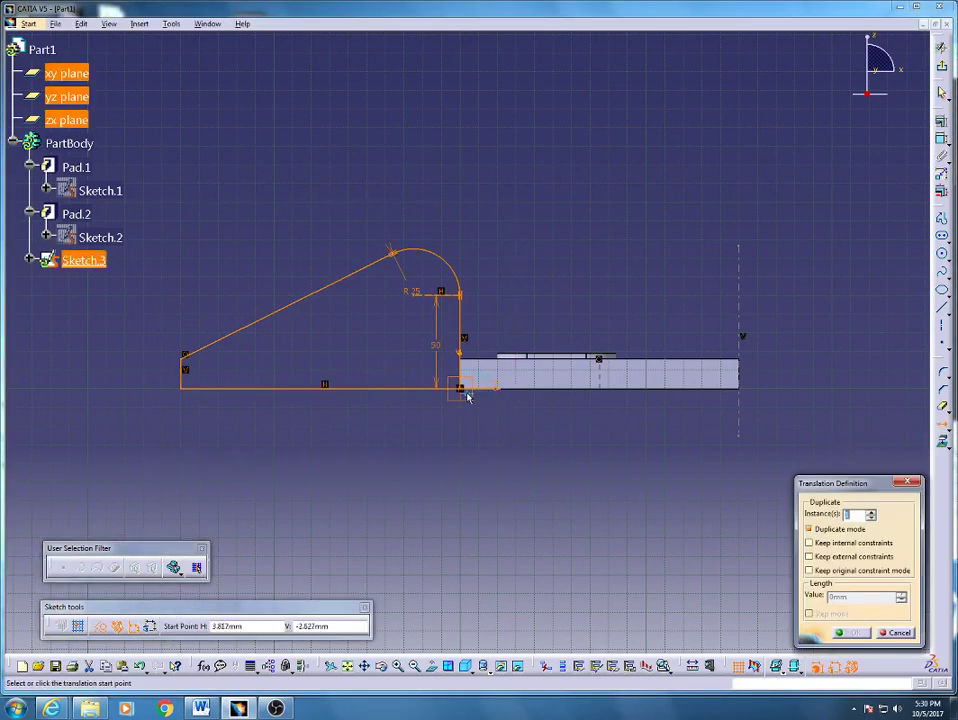
left_click(463, 391)
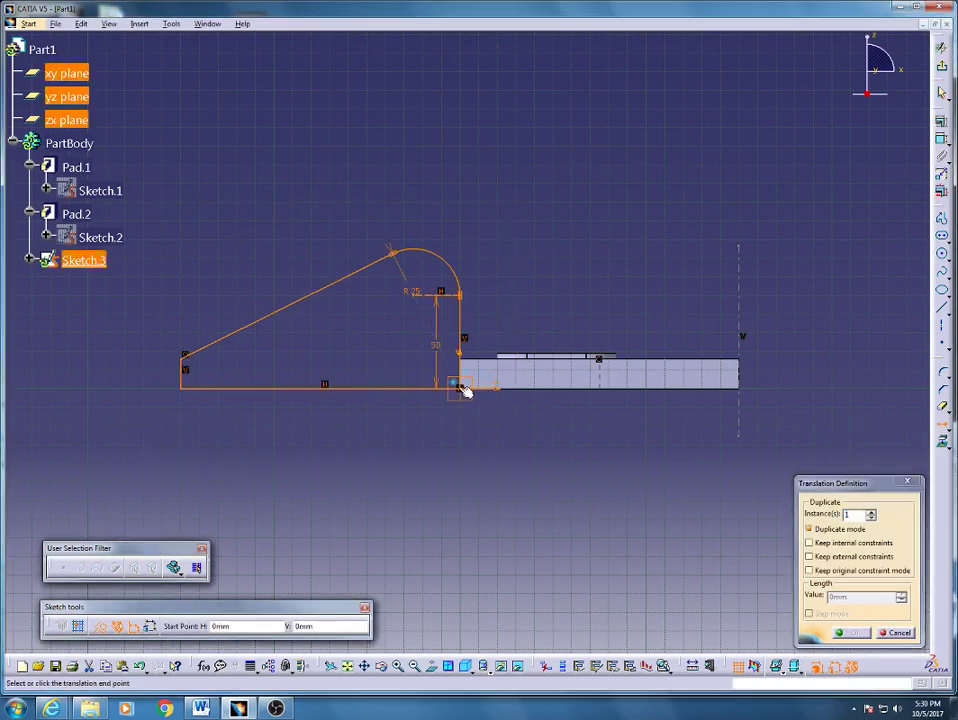
left_click(747, 393)
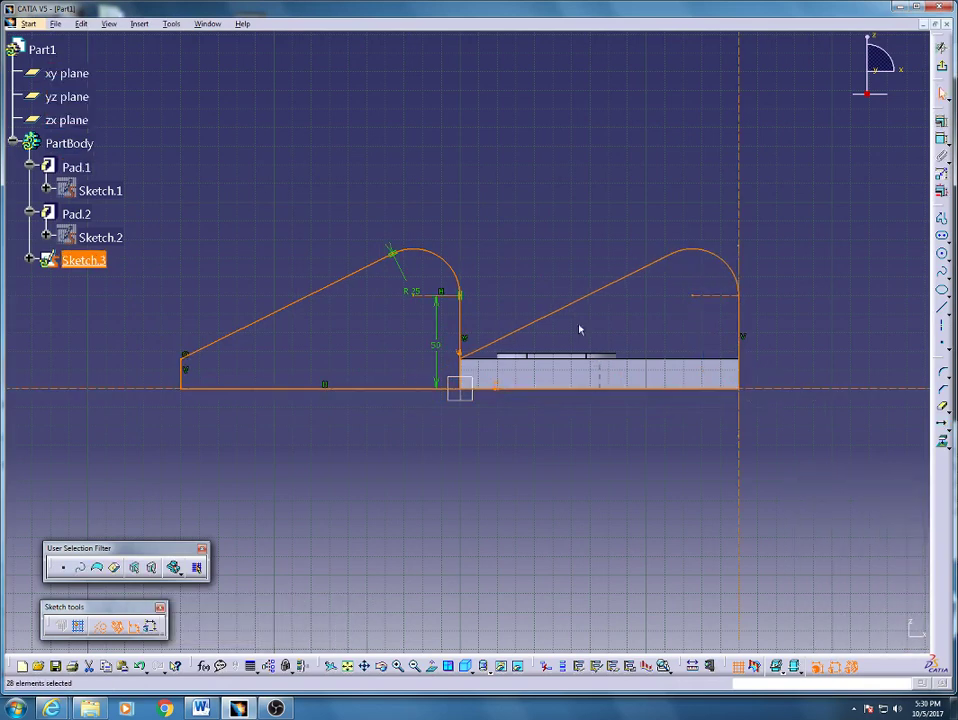
left_click(162, 148)
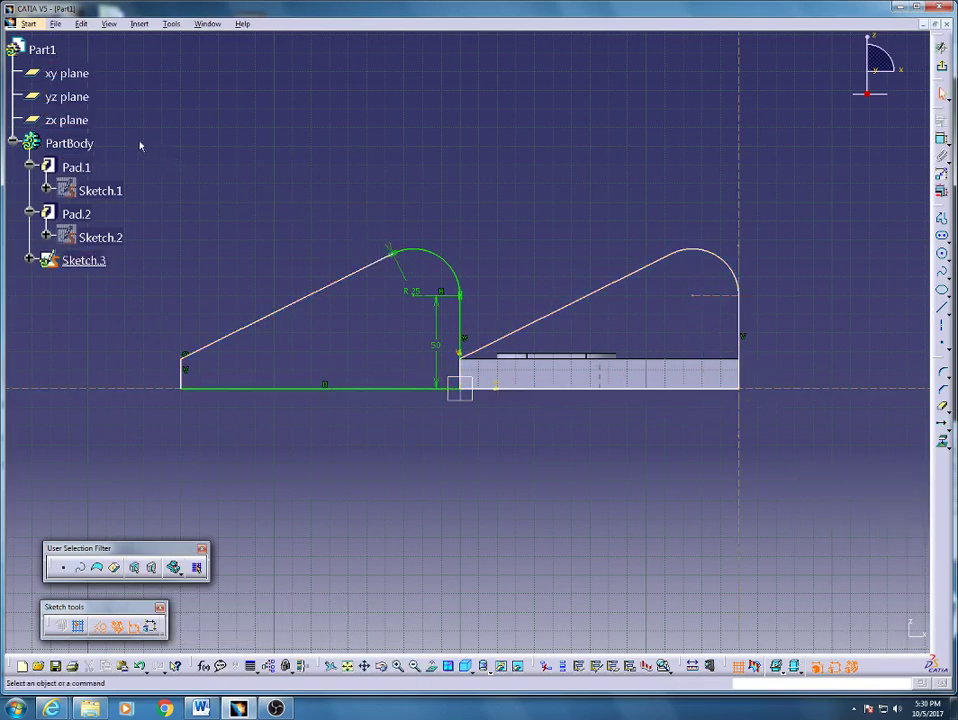
Step: Try to delete the whole mirrored profile beside the plate as one selection, and undo the deletion
mouse_move(140, 146)
left_mouse_down()
mouse_move(438, 413)
mouse_move(462, 420)
left_mouse_up()
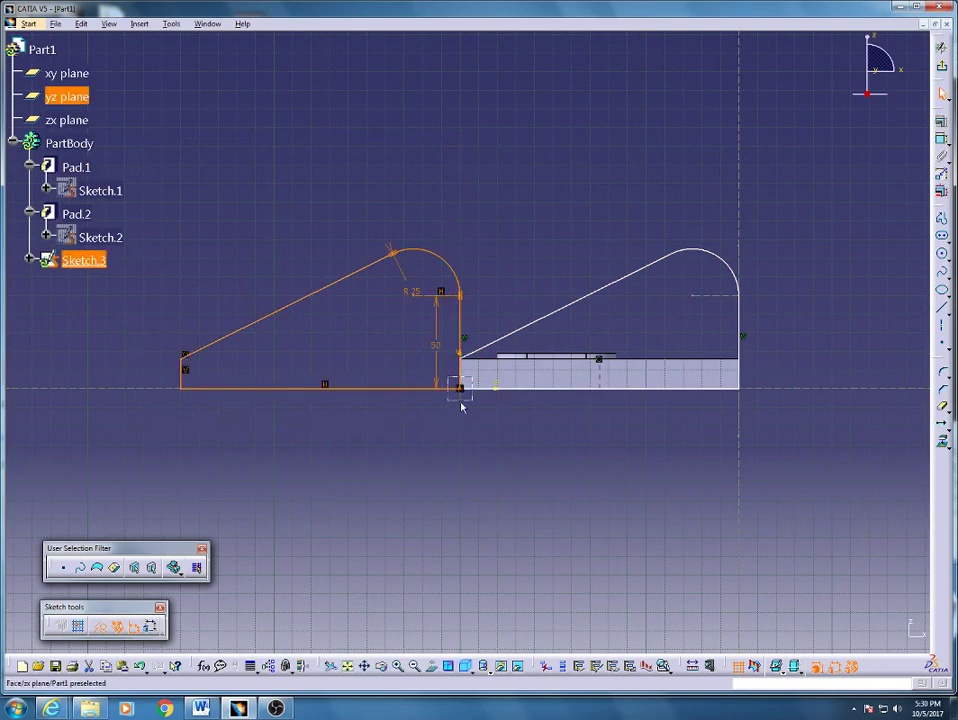
key("Delete")
key("ctrl+z")
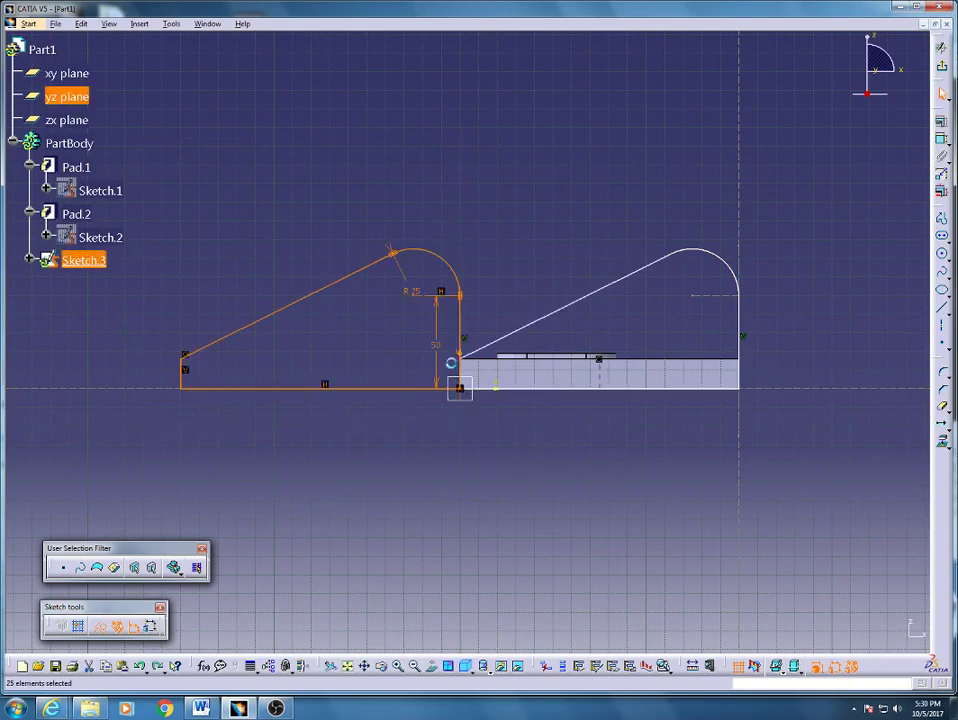
middle_click_drag(469, 353, 493, 218, "ctrl")
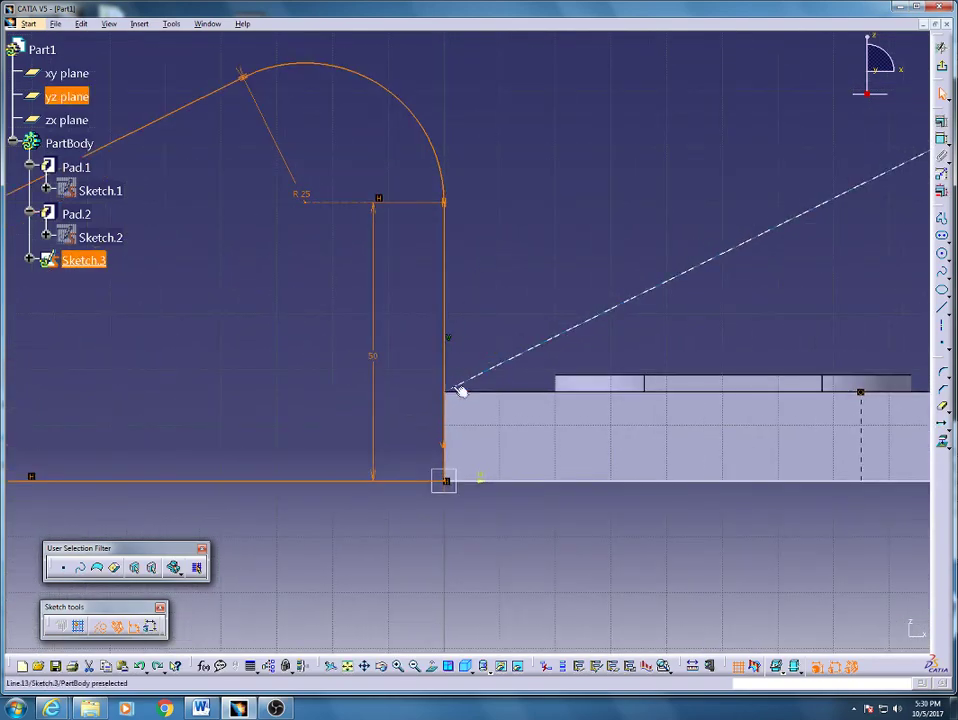
left_click(446, 411, "ctrl")
key("Delete")
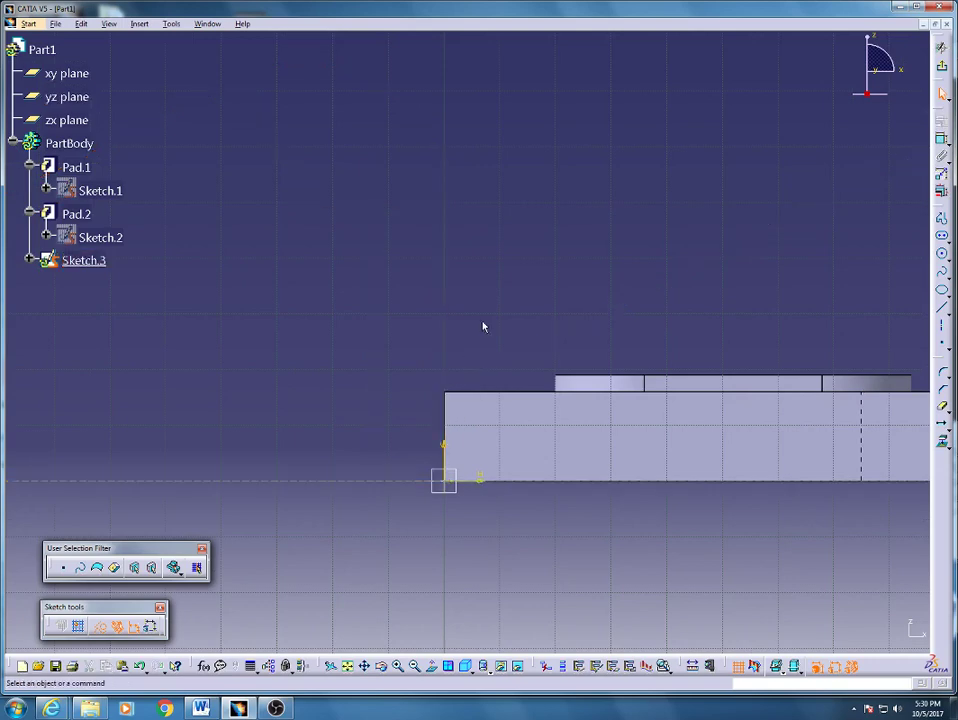
key("ctrl+z")
left_click(477, 345)
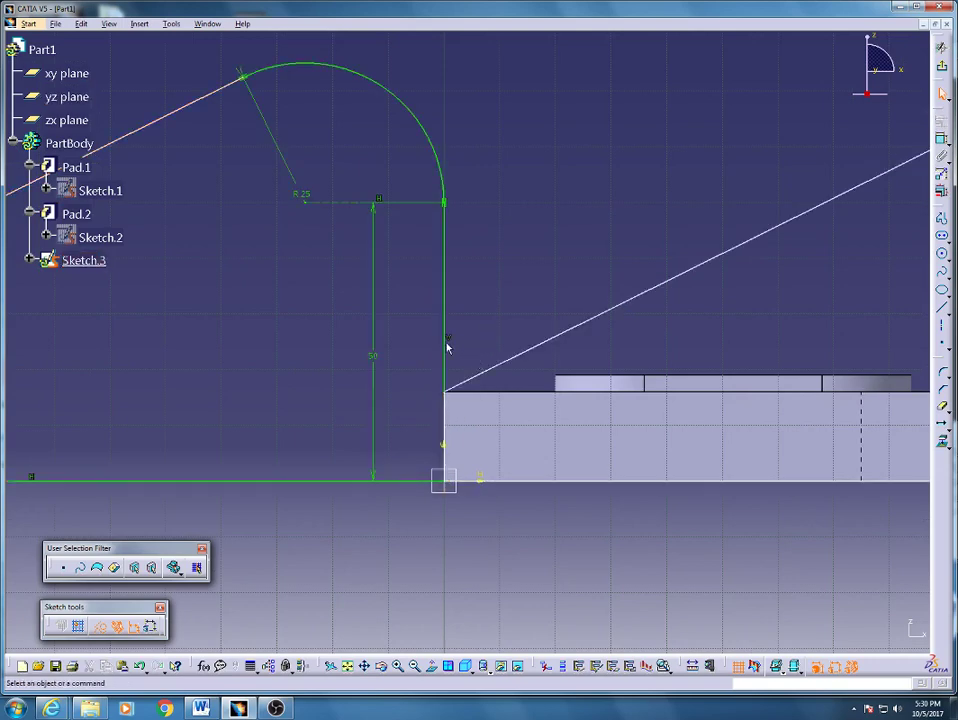
Step: Delete the tall vertical line, bottom line and arc of the mirrored profile beside the plate
left_click(447, 346)
key("Delete")
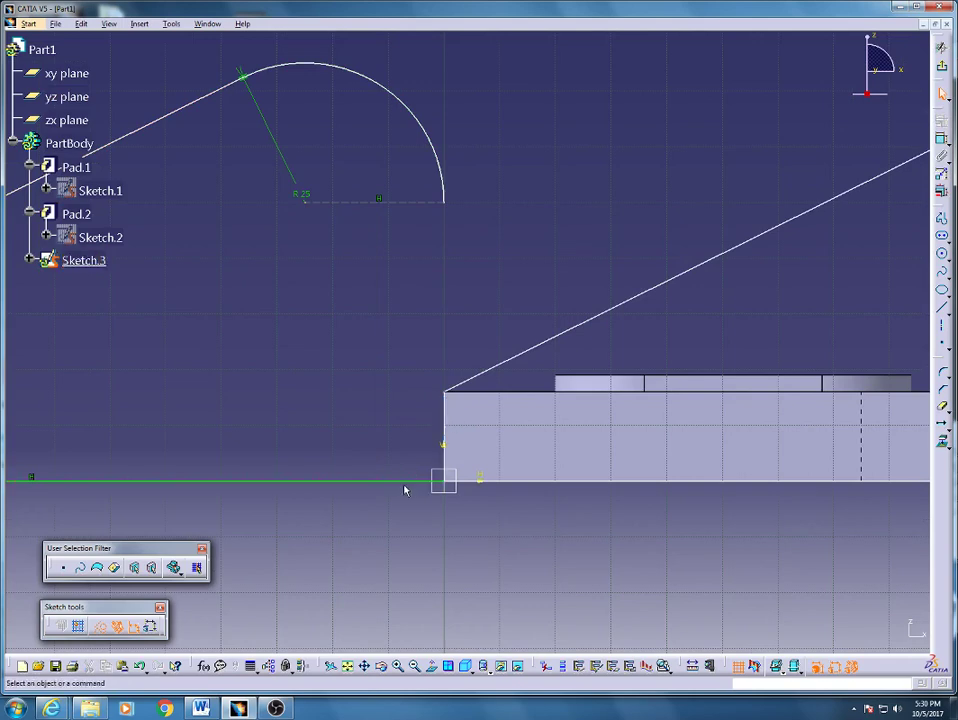
left_click(402, 480)
key("Delete")
left_click(440, 183)
key("Delete")
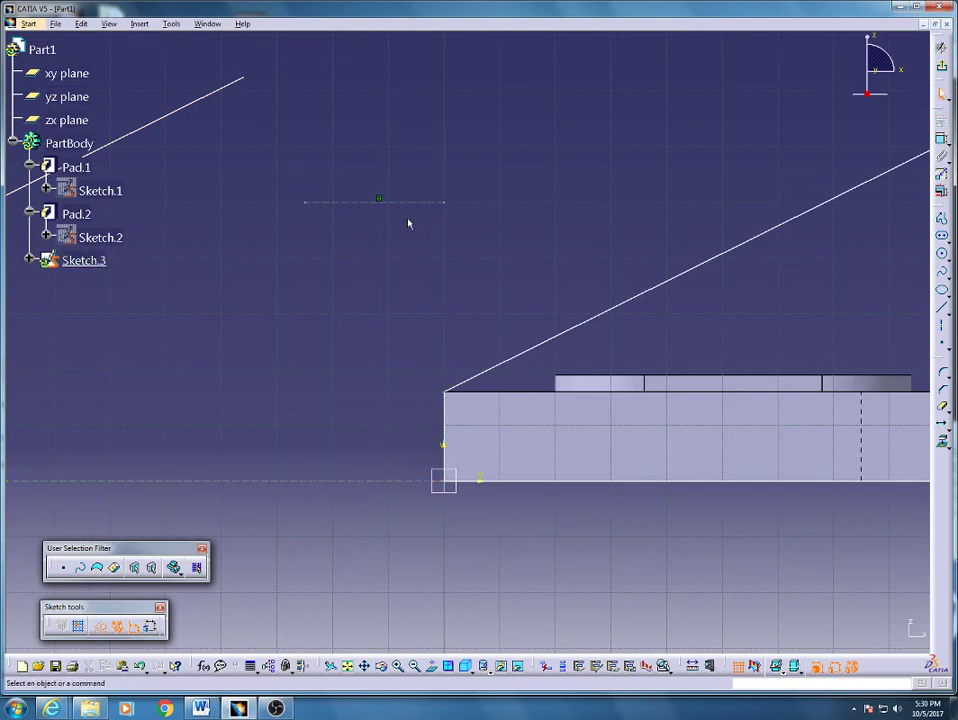
Step: Delete the remaining inclined line and short vertical line of the profile beside the plate, and exit the sketch
middle_click_drag(408, 222, 635, 295)
left_click(368, 197)
key("Delete")
mouse_move(376, 195)
middle_mouse_down()
mouse_move(376, 287)
mouse_move(331, 344)
mouse_move(114, 388)
middle_mouse_up()
left_click(124, 386)
key("Delete")
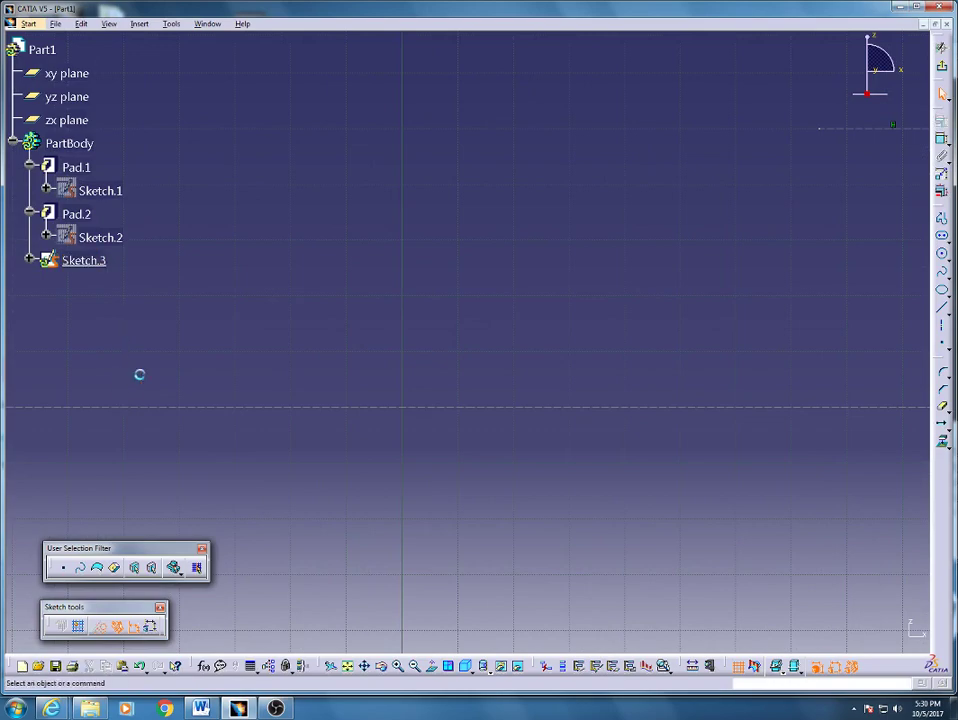
middle_click_drag(350, 334, 77, 352)
middle_click_drag(439, 366, 462, 421, "ctrl")
middle_click_drag(869, 342, 738, 348)
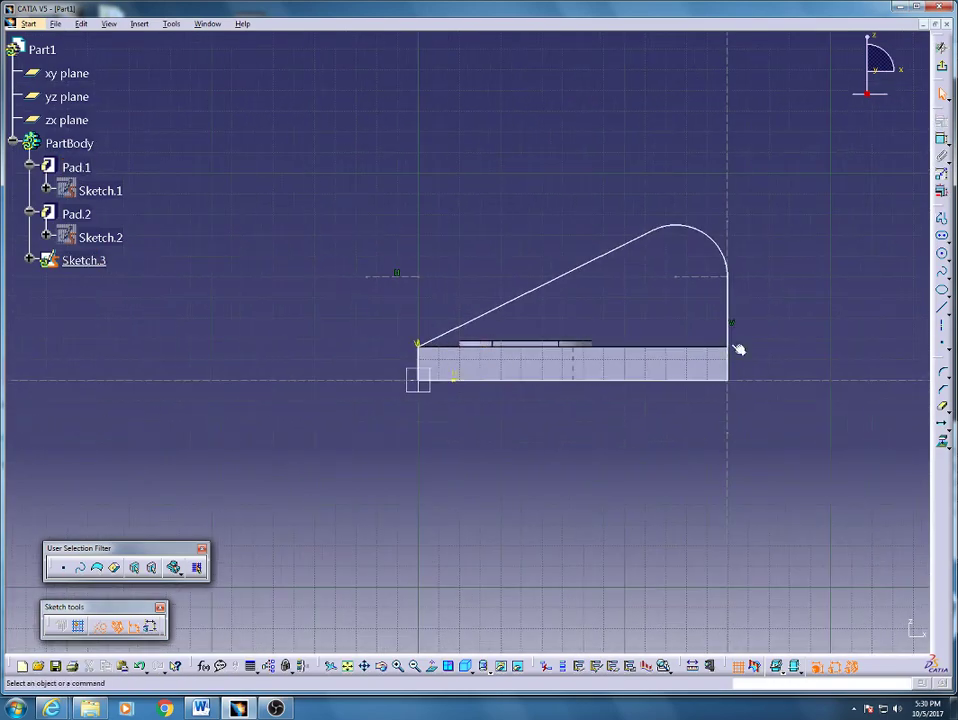
left_click(941, 70)
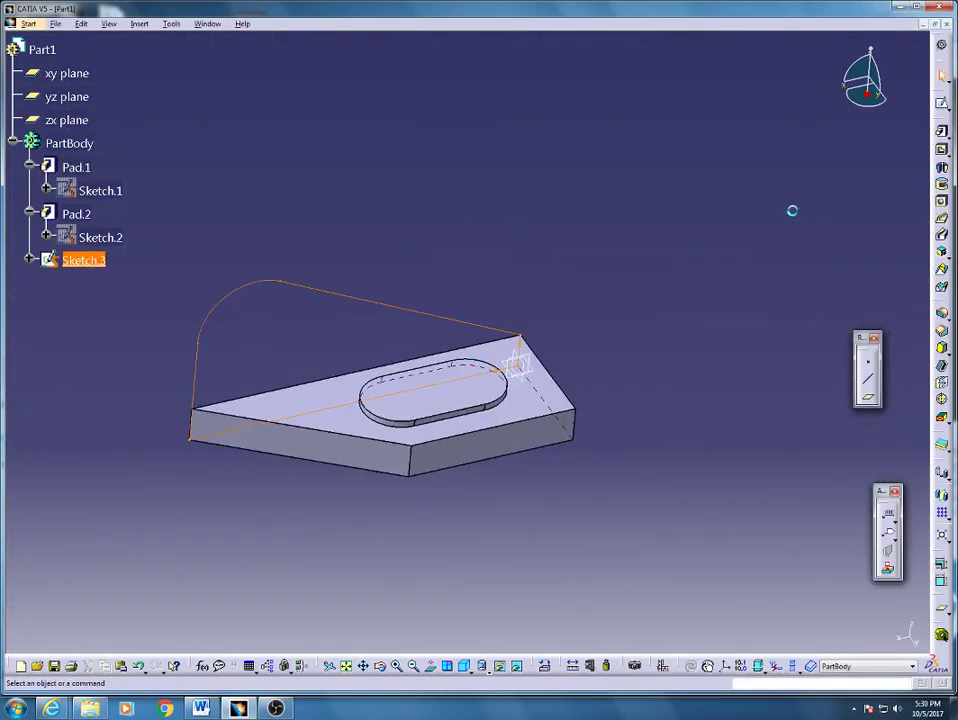
Step: Pad the side profile Sketch.3 with a length of 16 mm
left_click(941, 132)
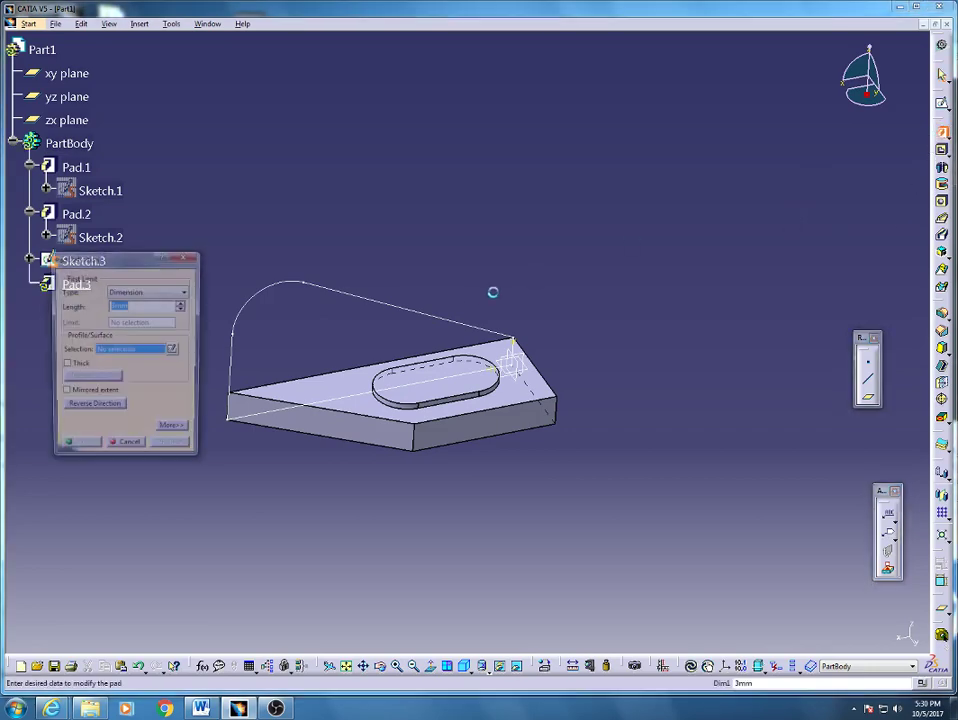
left_click(449, 321)
middle_click_drag(366, 310, 524, 384)
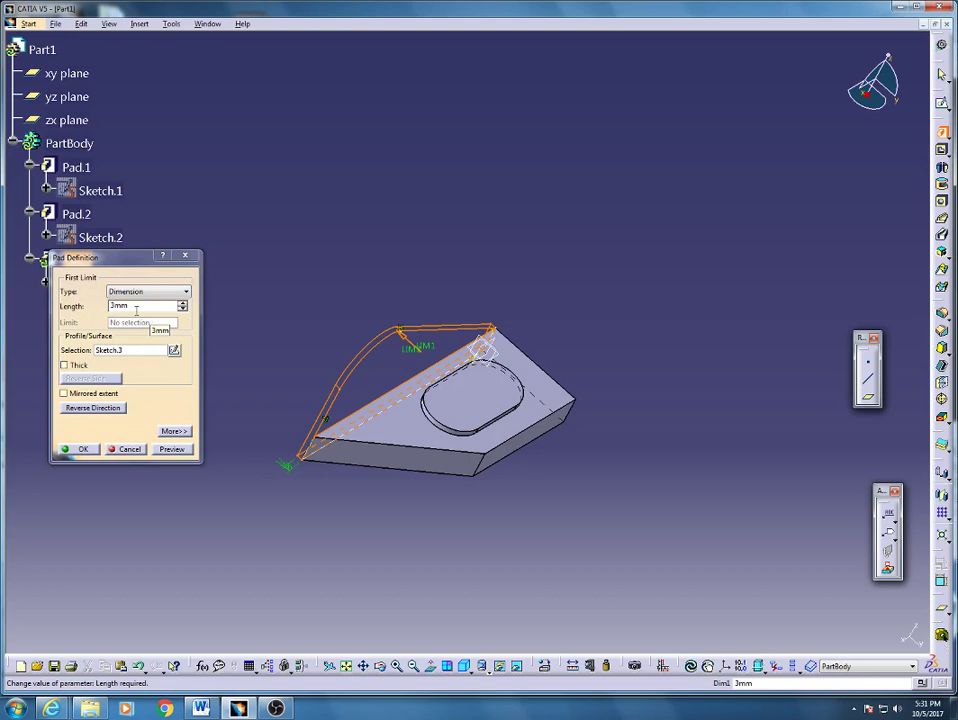
left_click_drag(136, 306, 91, 307)
type("16")
key("Return")
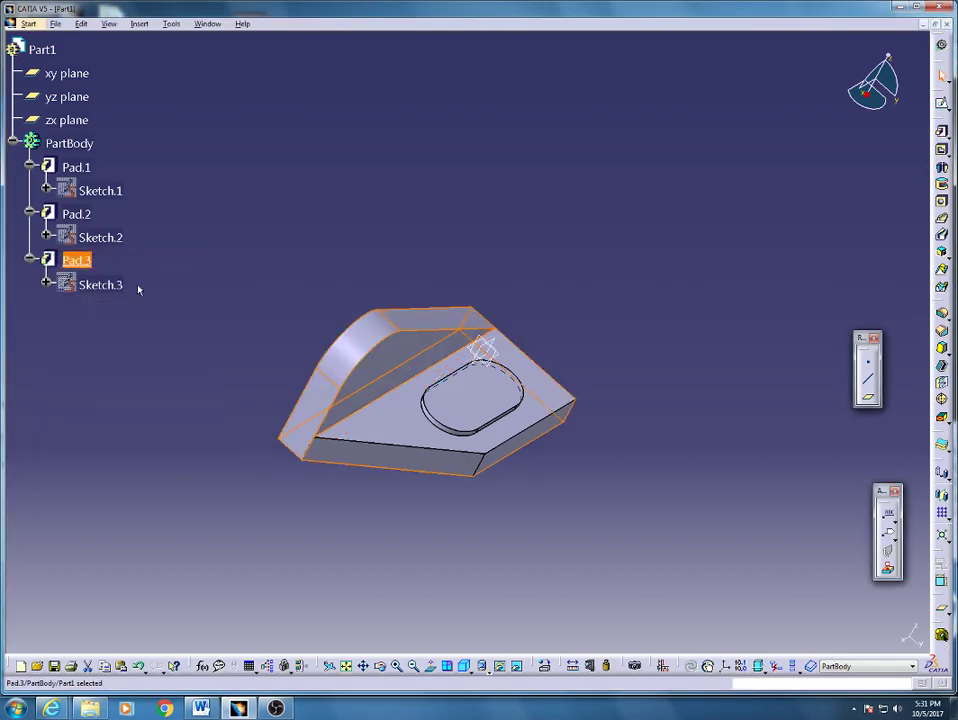
middle_click_drag(557, 462, 280, 346)
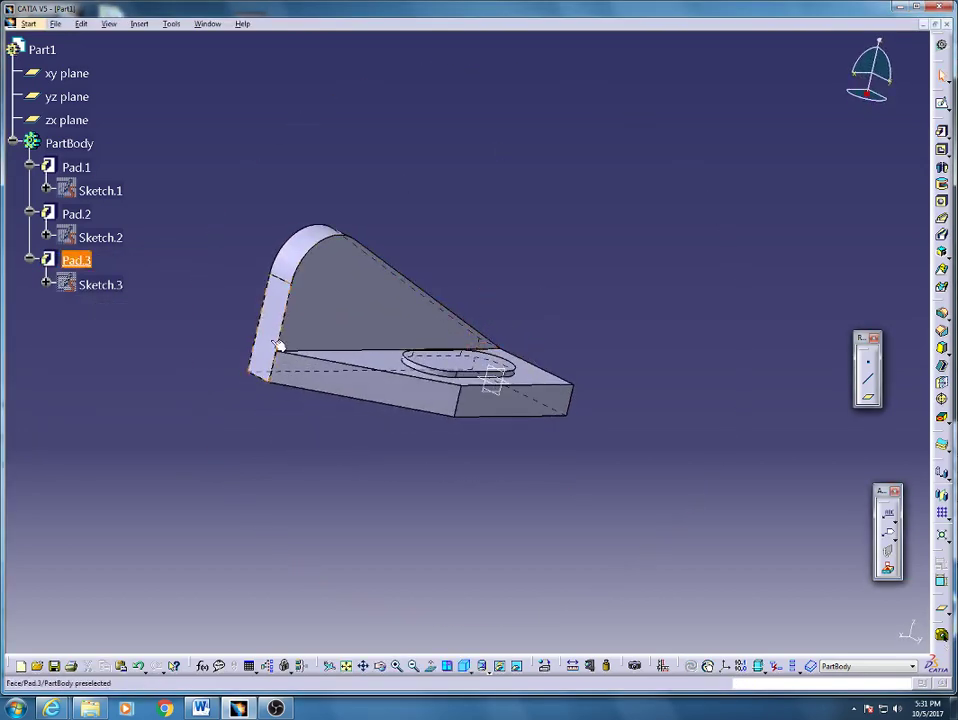
Step: Reopen Sketch.3 and make the profile's tall vertical line coincident with the plate's adjacent end edge
double_click(100, 285)
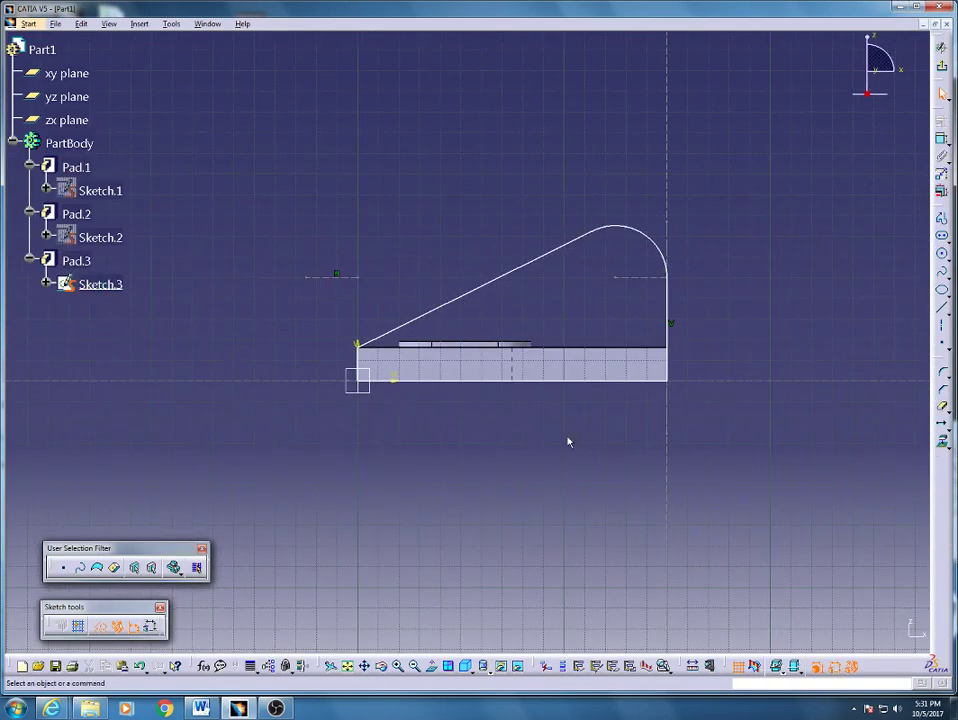
mouse_move(698, 373)
middle_mouse_down()
mouse_move(821, 338)
mouse_move(573, 400)
mouse_move(621, 408)
middle_mouse_up()
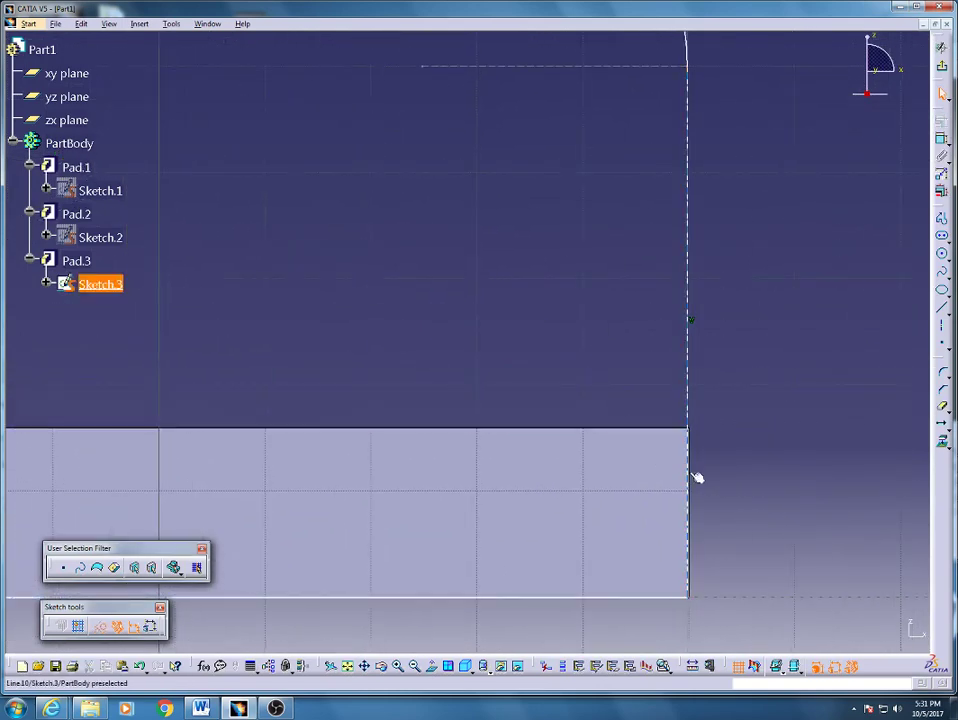
mouse_move(697, 477)
middle_mouse_down()
mouse_move(716, 459)
mouse_move(543, 417)
mouse_move(543, 464)
middle_mouse_up()
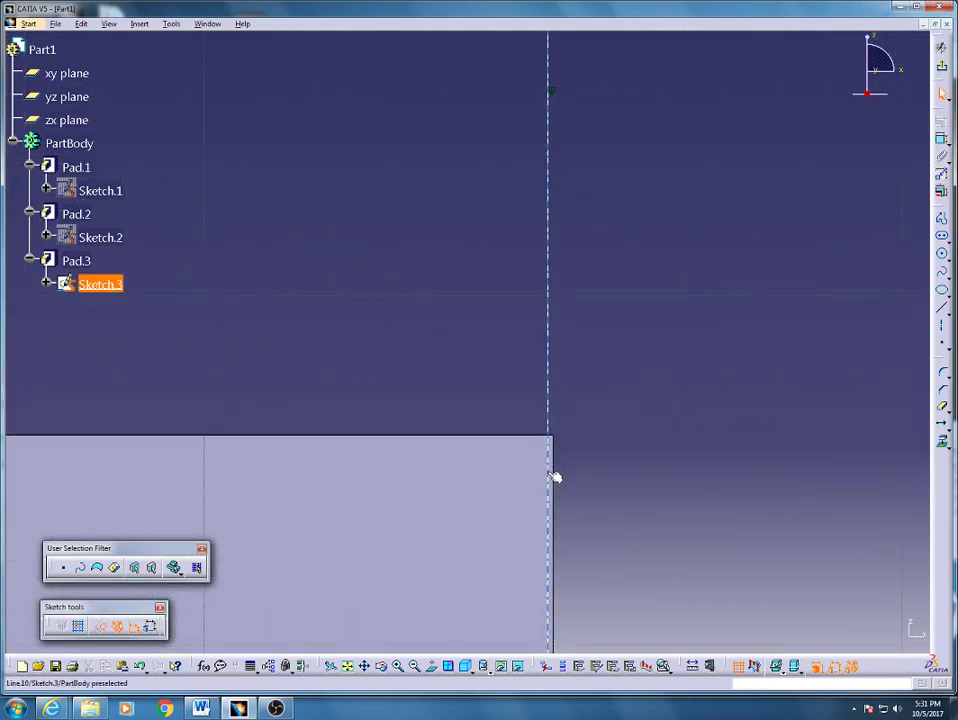
left_click(556, 477)
left_click(941, 120)
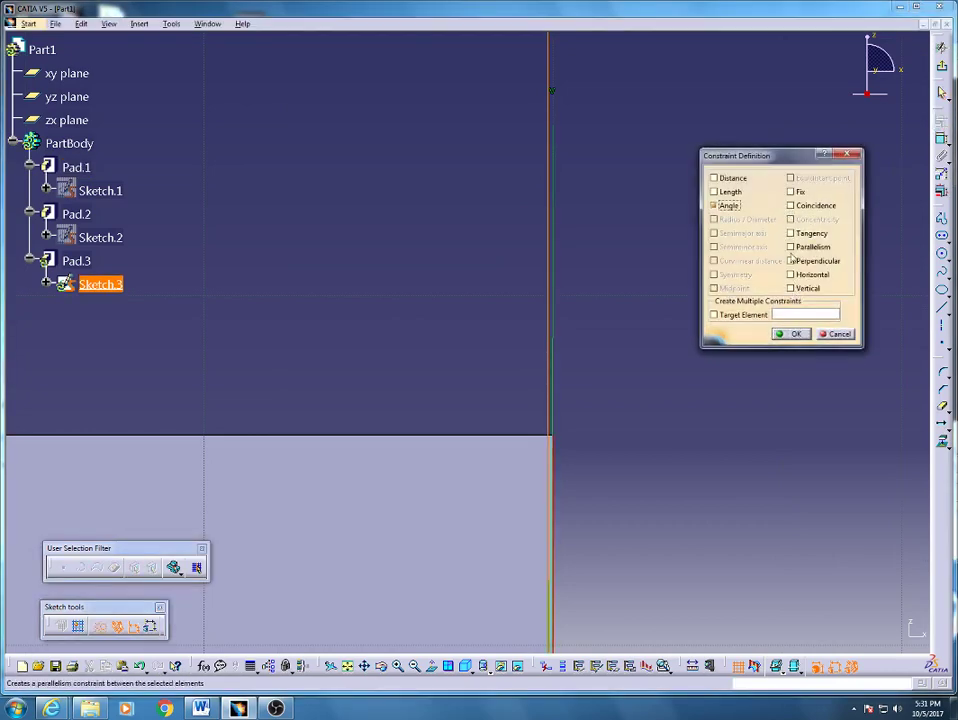
left_click(791, 205)
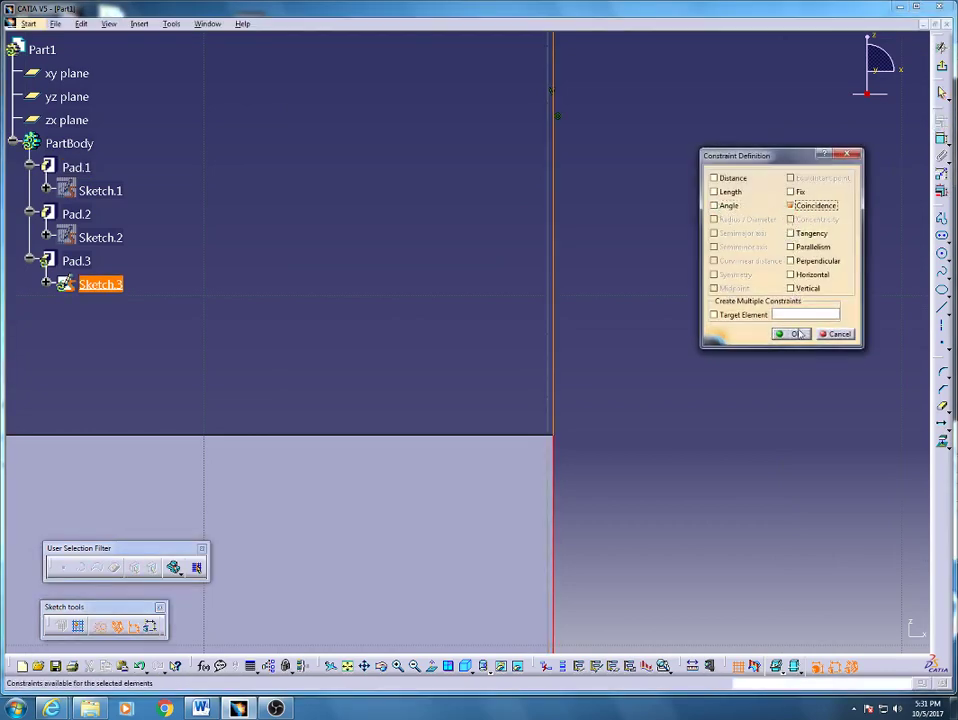
left_click(796, 334)
Step: Make the profile's short vertical line coincident with the plate's end edge at the origin, and exit the sketch
middle_click_drag(635, 275, 908, 324)
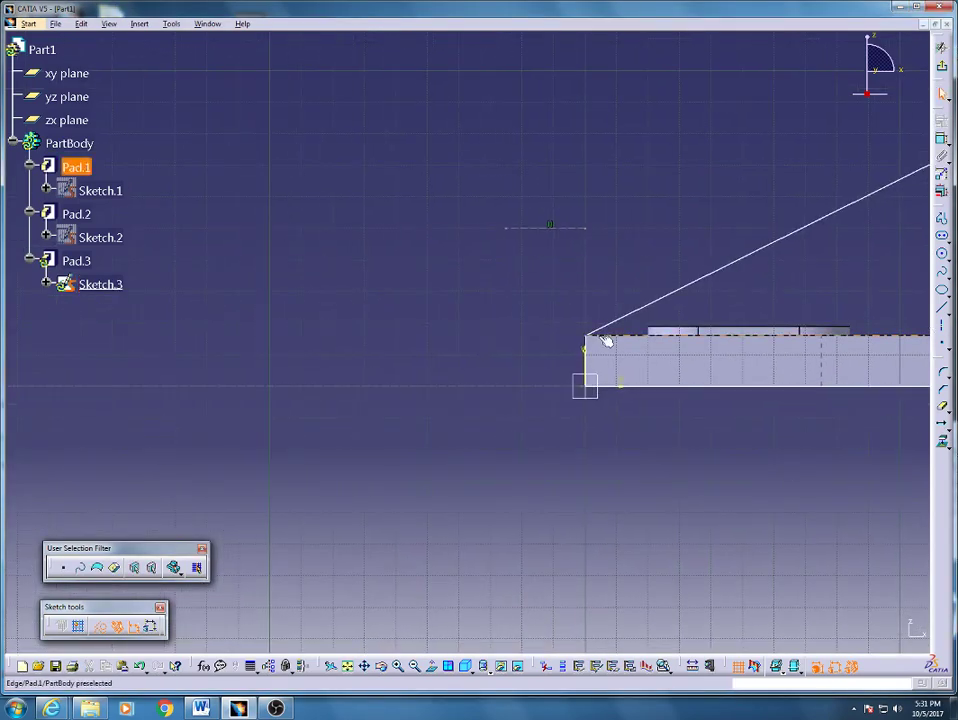
middle_click_drag(697, 343, 697, 163)
middle_click_drag(827, 330, 220, 318)
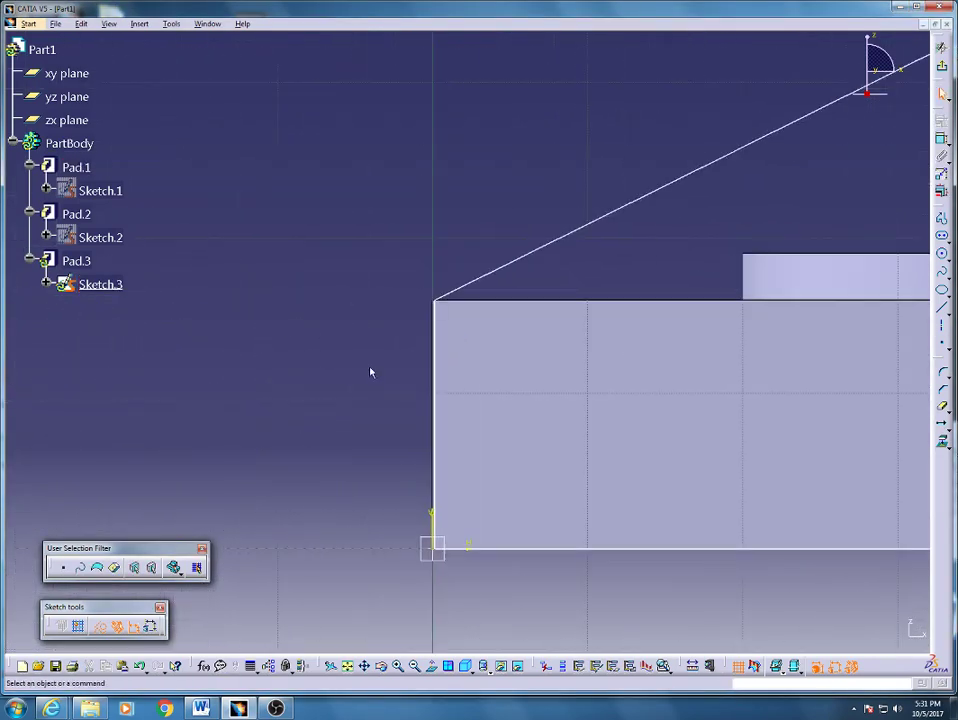
left_click(438, 362)
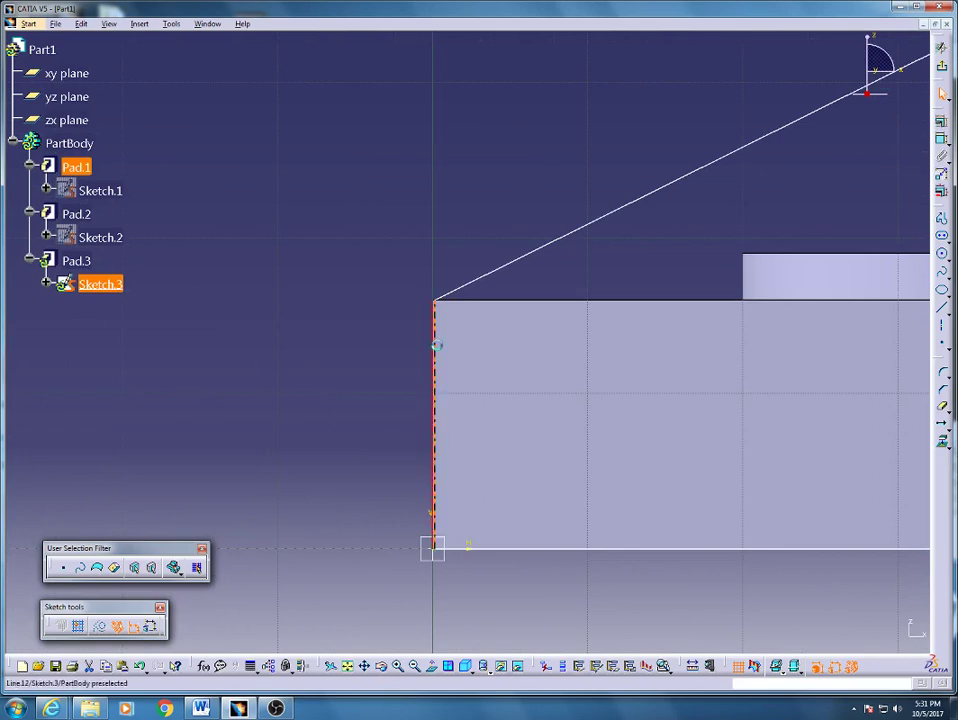
left_click(940, 121)
left_click(791, 205)
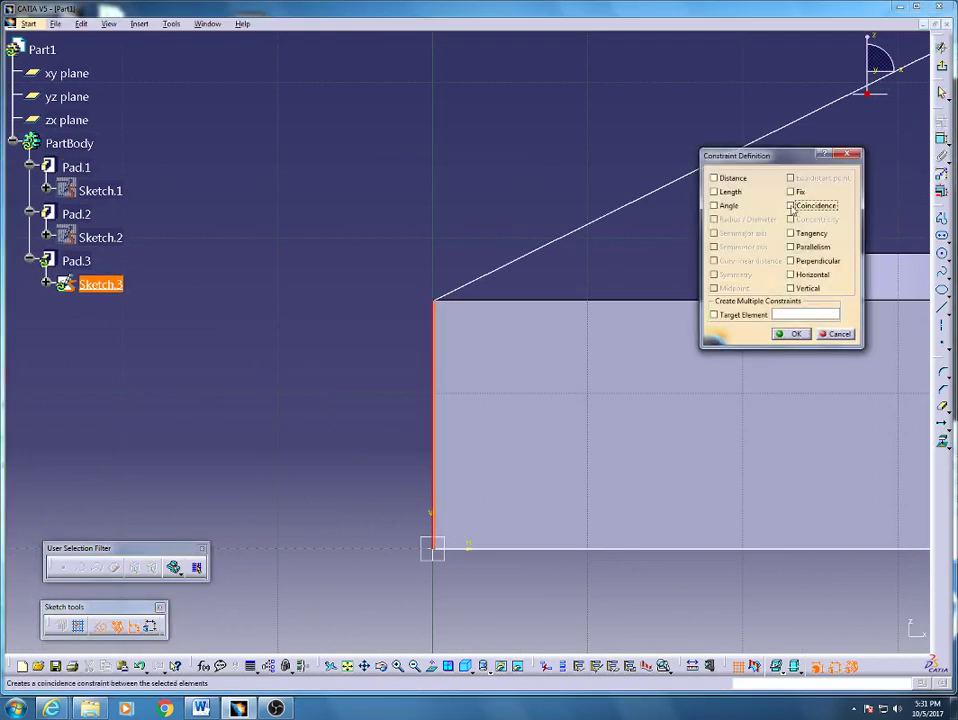
left_click(791, 334)
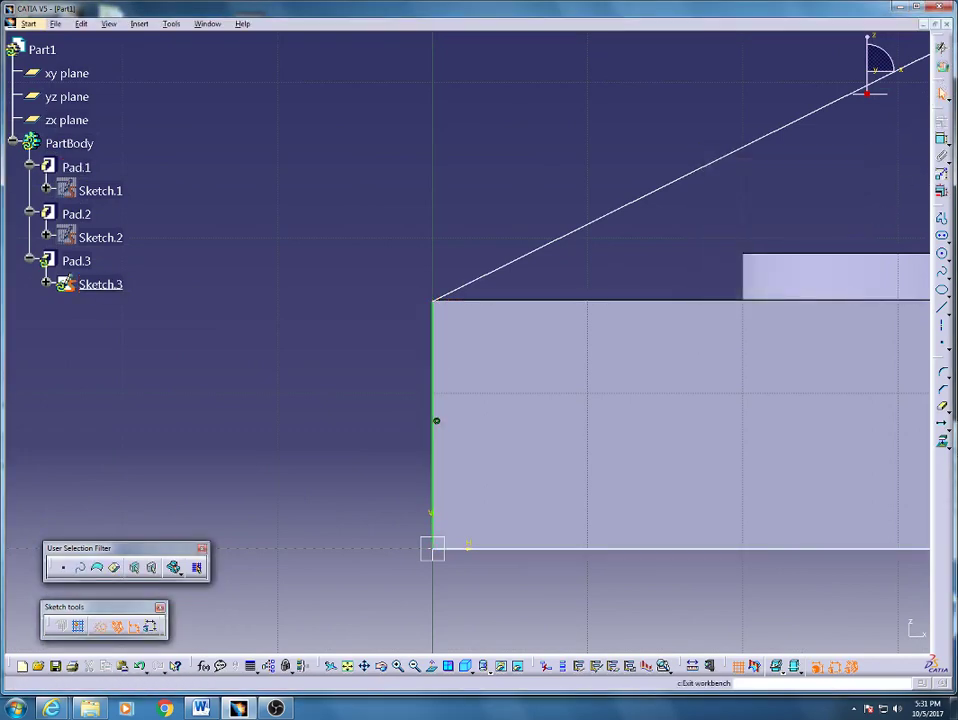
left_click(941, 47)
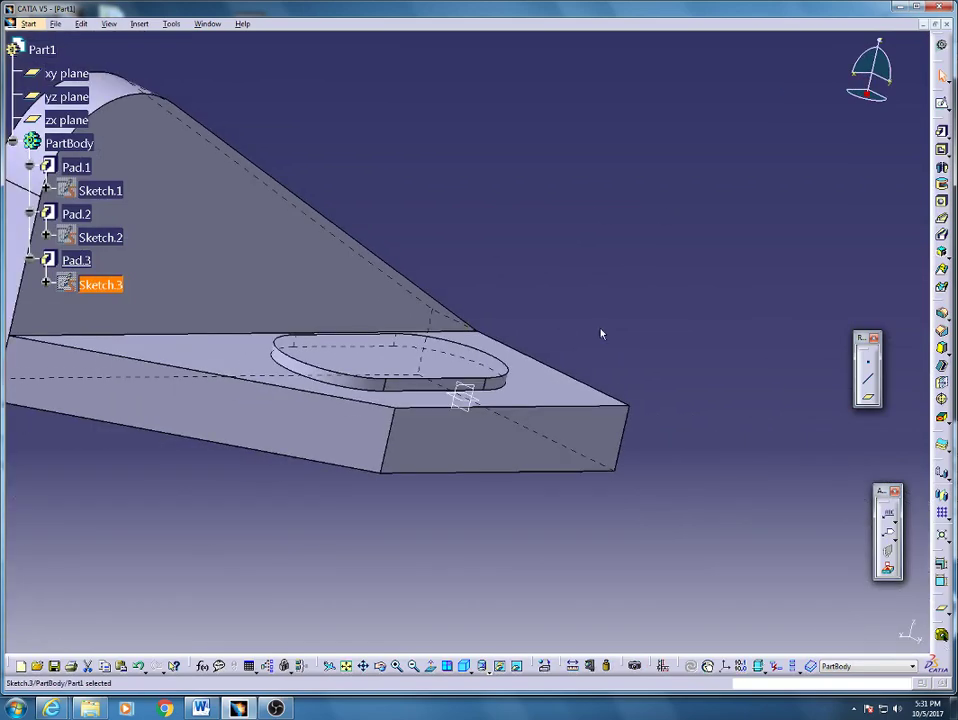
Step: Start a sketch on the upright pad's inner face and draw a circle near the centre of its rounded end
mouse_move(420, 225)
middle_mouse_down()
mouse_move(374, 261)
mouse_move(335, 270)
middle_mouse_up()
middle_click_drag(325, 267, 530, 258)
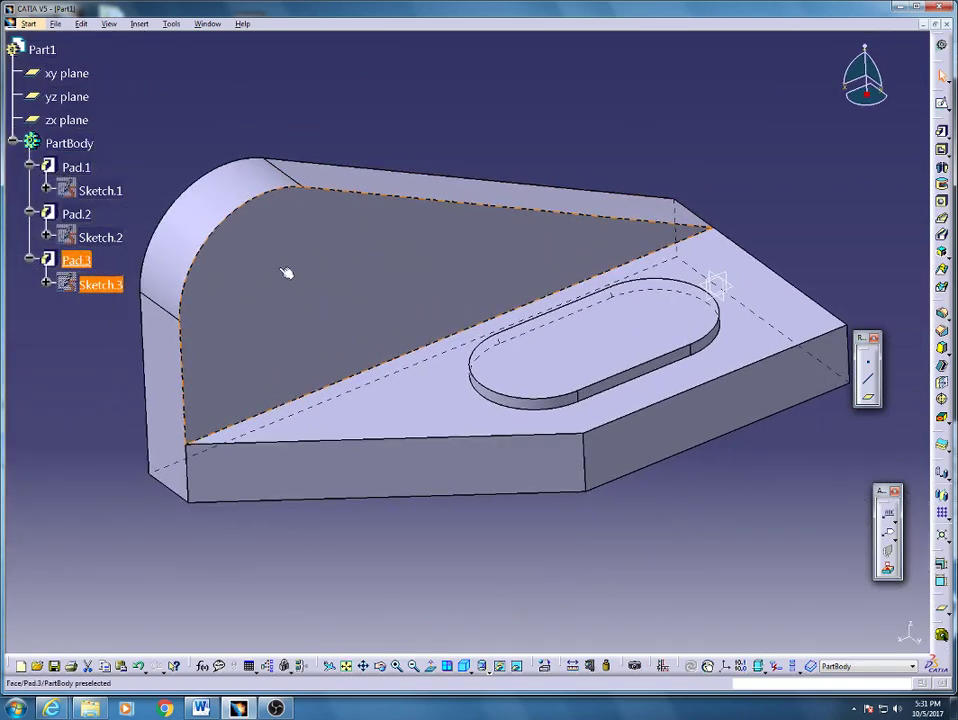
left_click(286, 273)
left_click(716, 279)
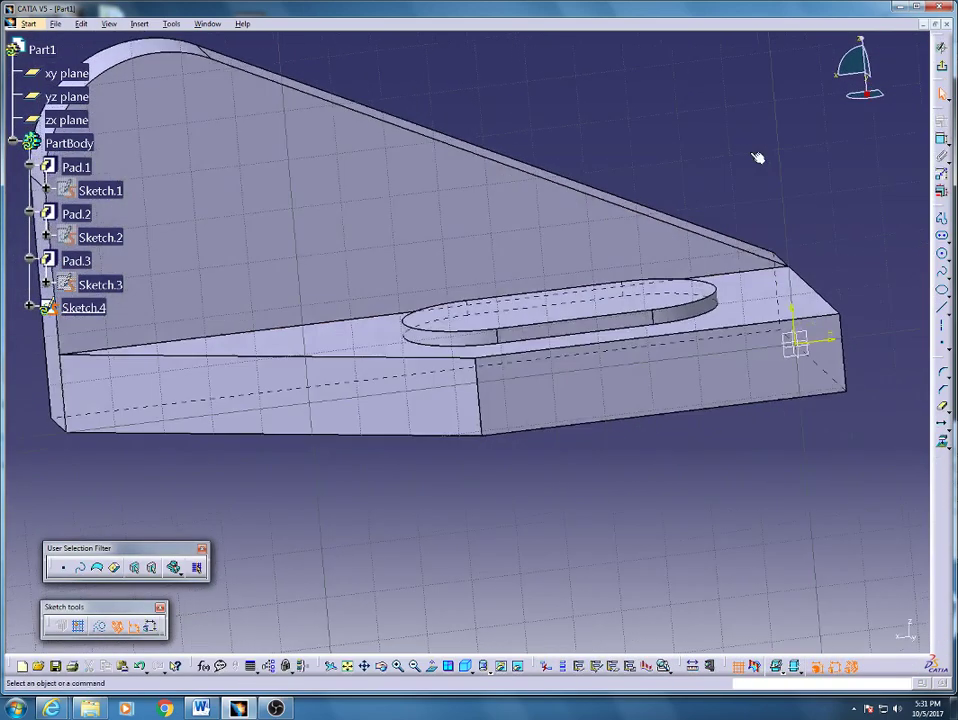
middle_click_drag(511, 128, 651, 253)
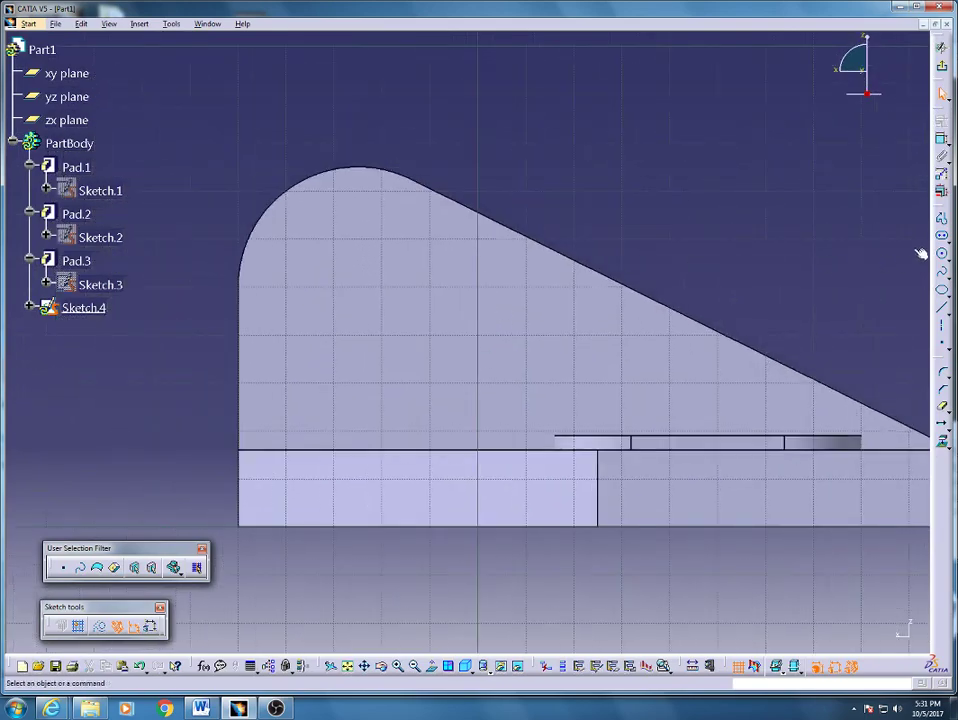
left_click(942, 254)
left_click(348, 281)
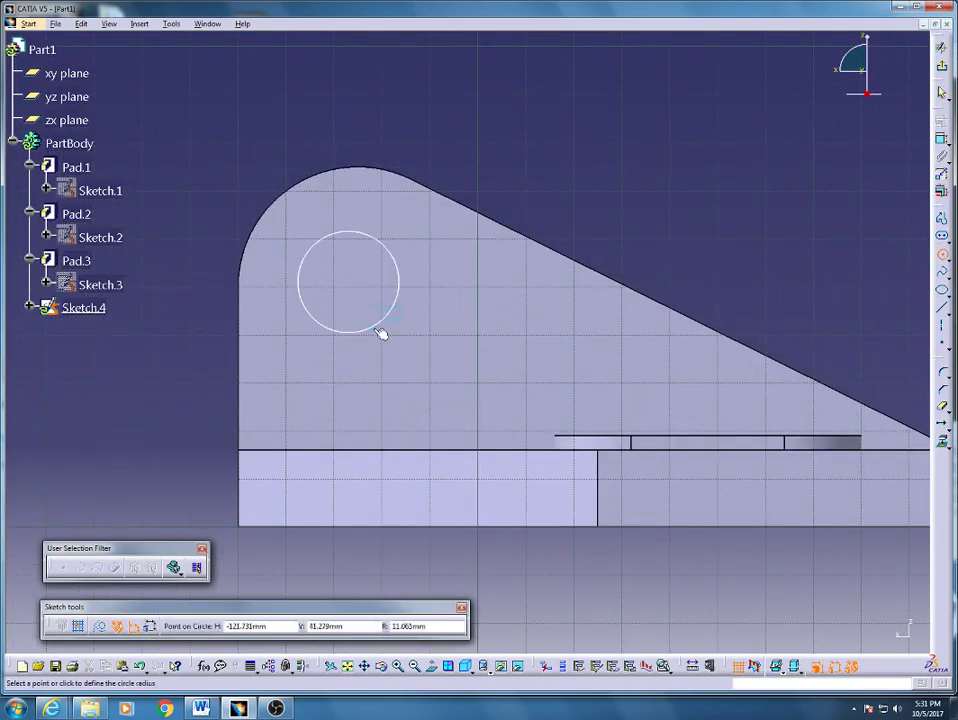
left_click(381, 334)
Step: Constrain the circle to be tangent and concentric with the upright pad's rounded edge
left_click(325, 229)
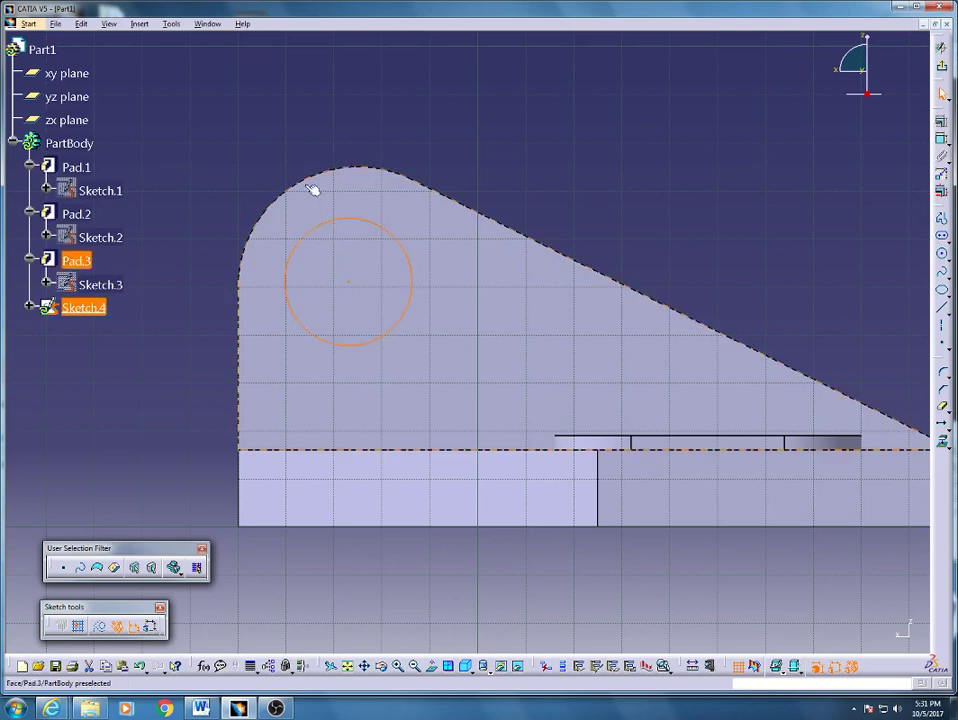
left_click(310, 185, "ctrl")
left_click(941, 121)
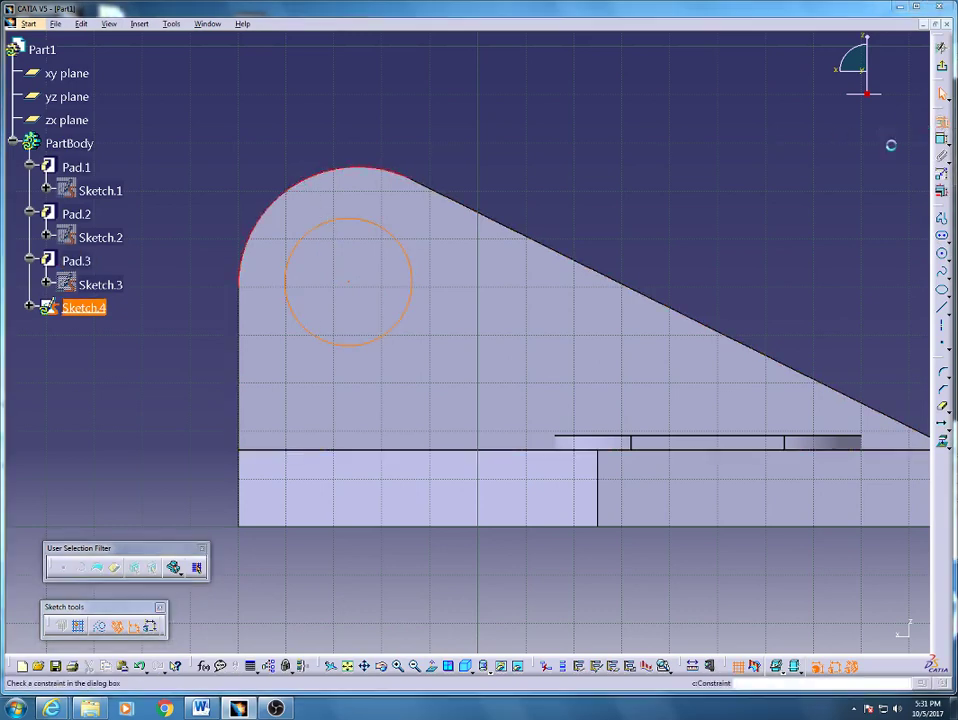
left_click(792, 234)
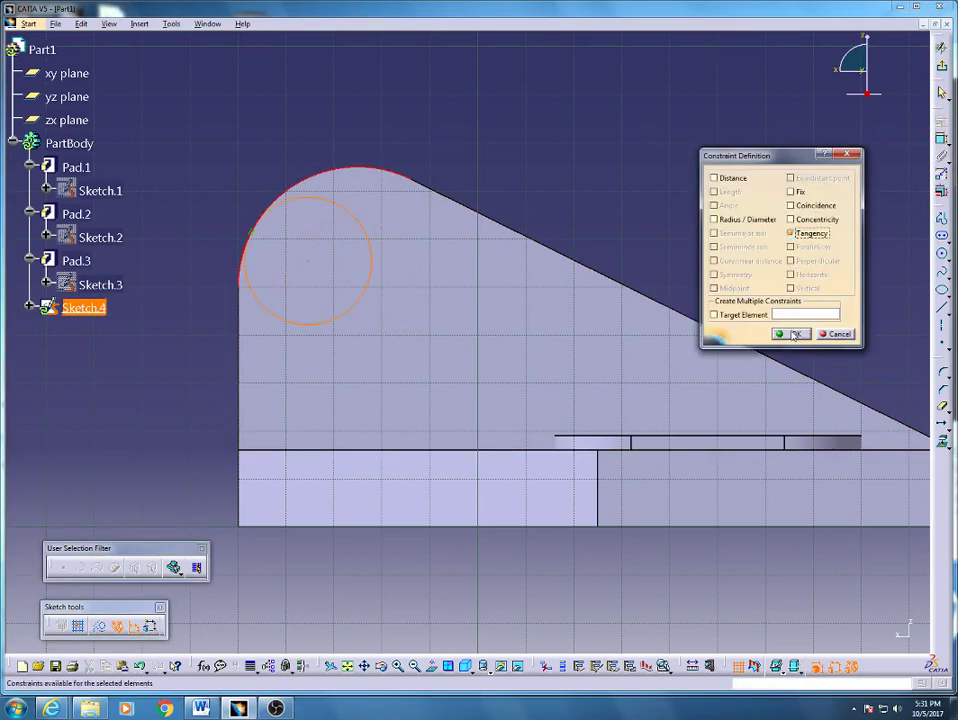
left_click(791, 219)
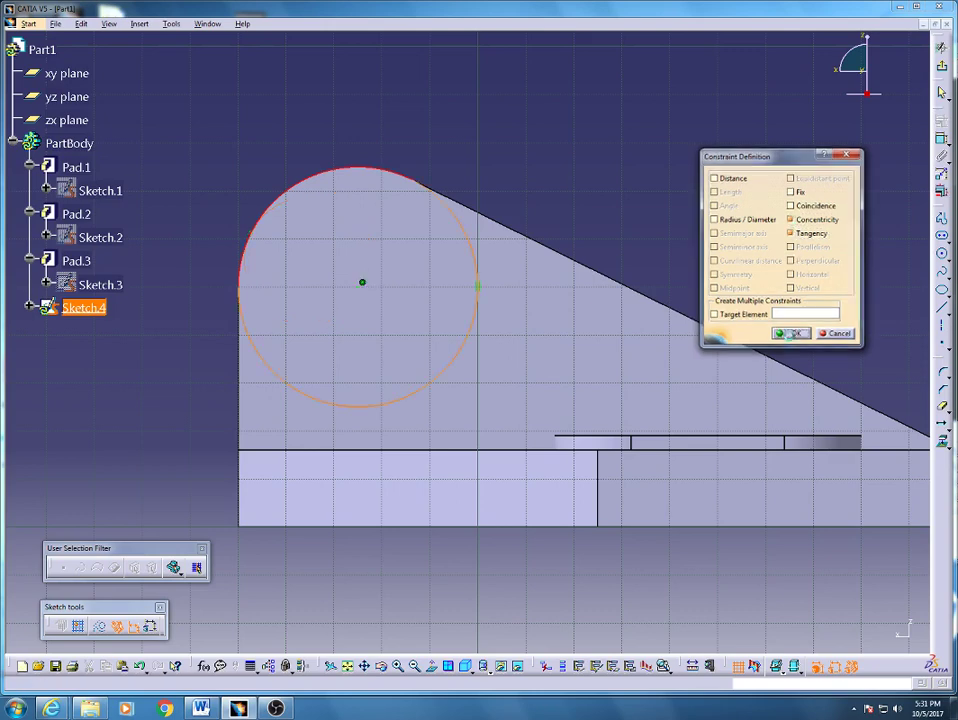
left_click(791, 335)
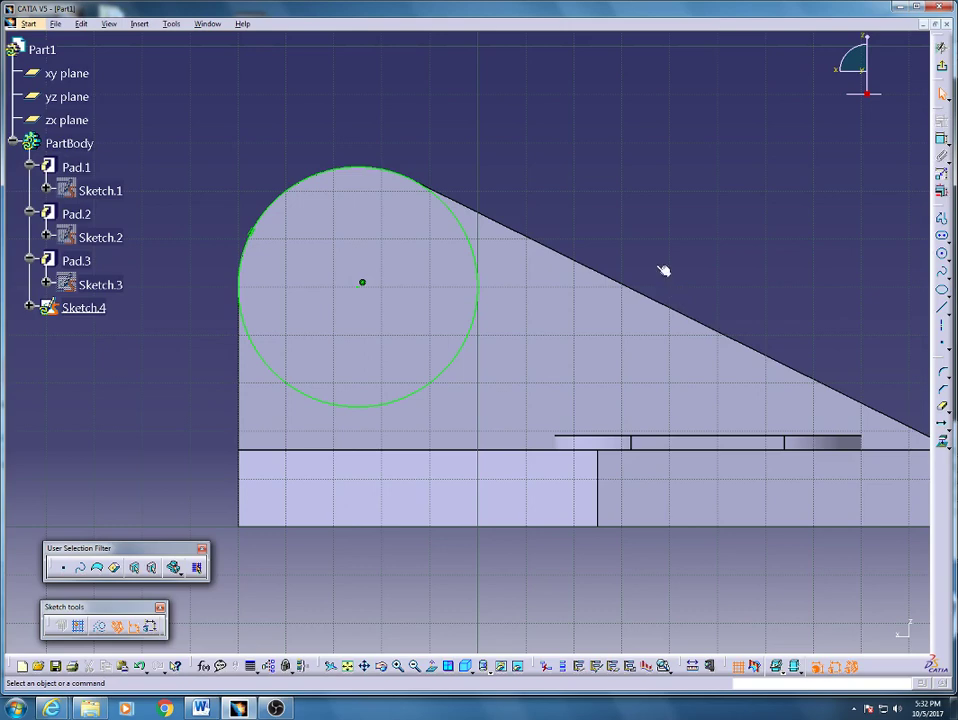
Step: Draw a smaller circle at the centre of the large circle and set its diameter to 25 mm
left_click(941, 253)
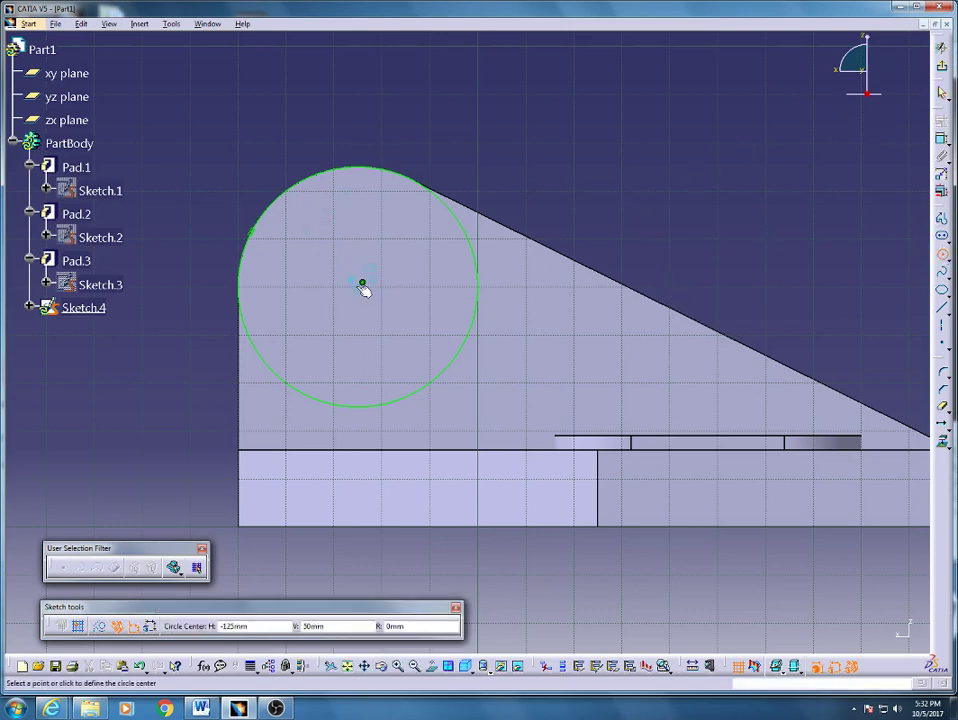
left_click(362, 283)
left_click(405, 316)
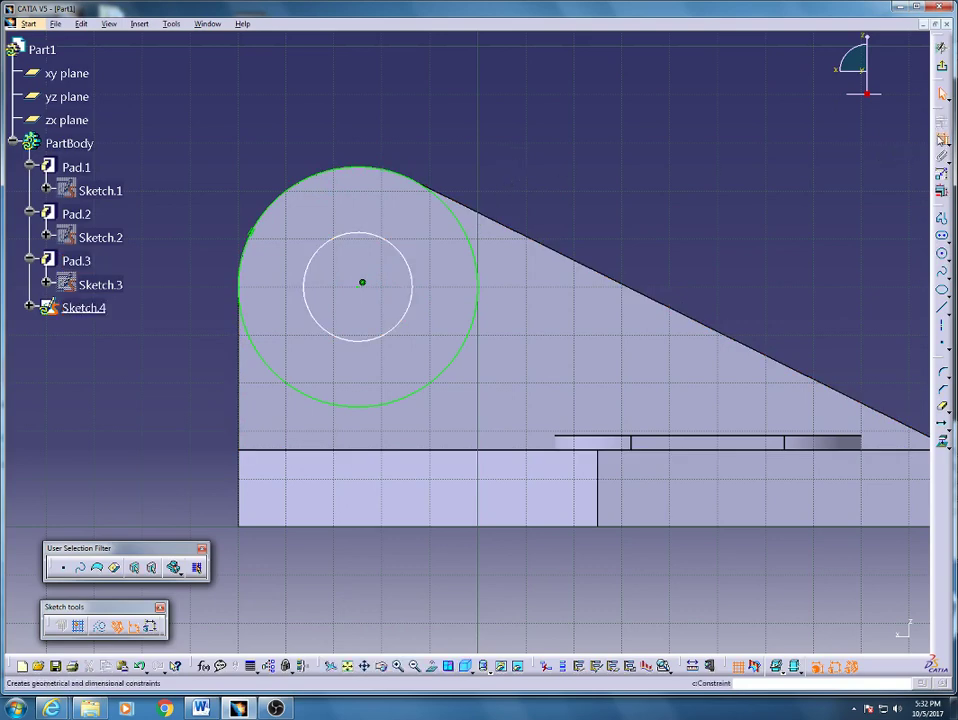
left_click(417, 275)
left_click(502, 168)
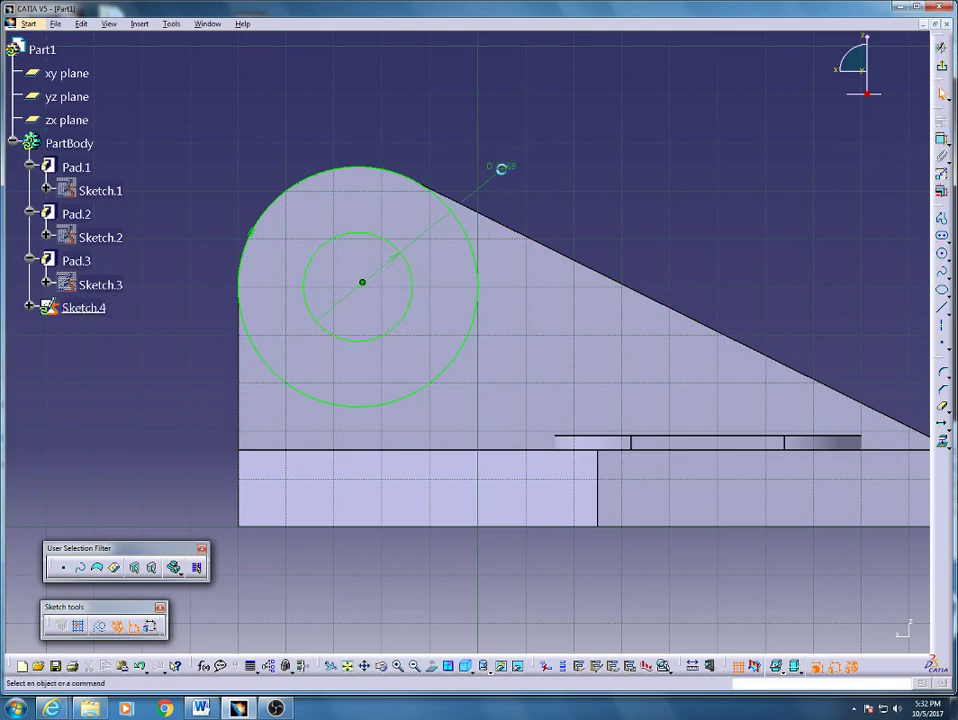
double_click(502, 168)
type("75")
key("Return")
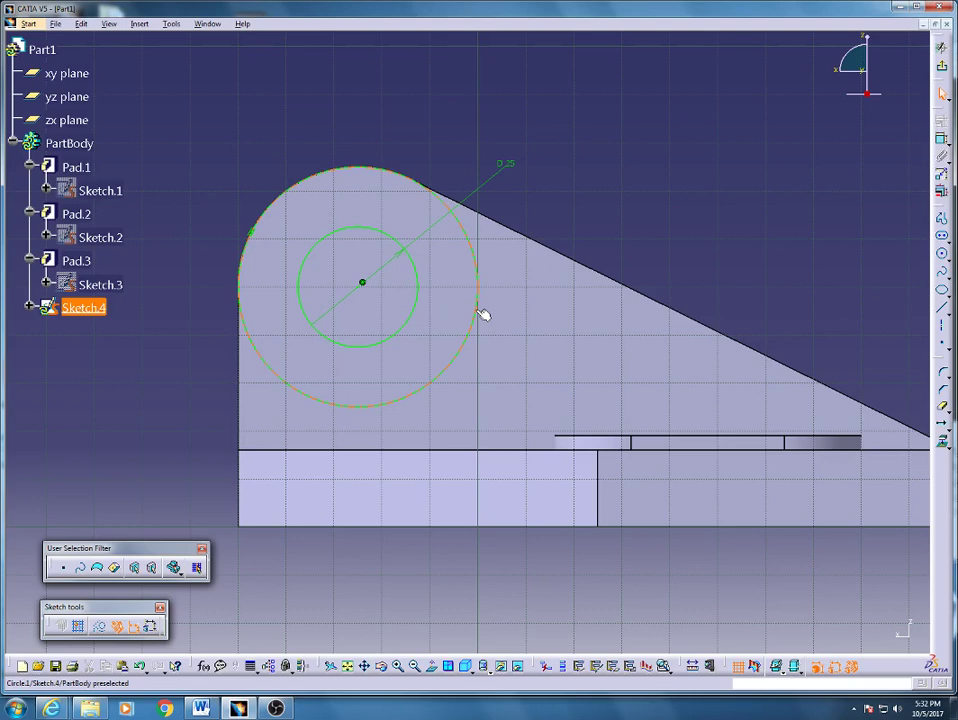
Step: Delete the 25 mm inner circle from the sketch
left_click(420, 294)
right_click(420, 294)
left_click(450, 457)
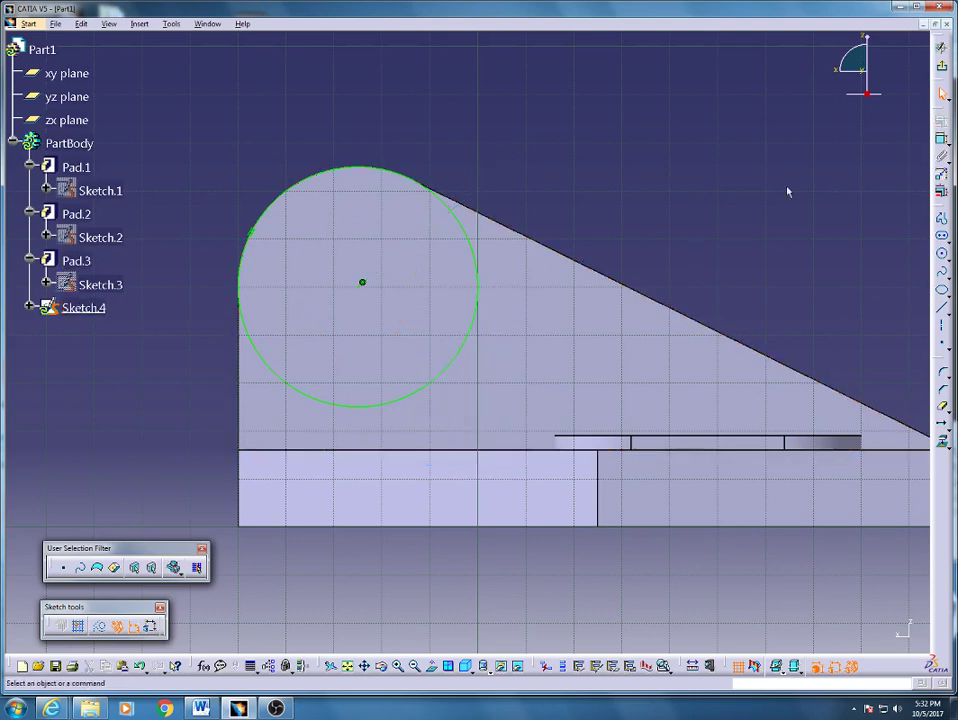
Step: Exit the sketch and pad the large circle with a length of 9 mm
left_click(940, 92)
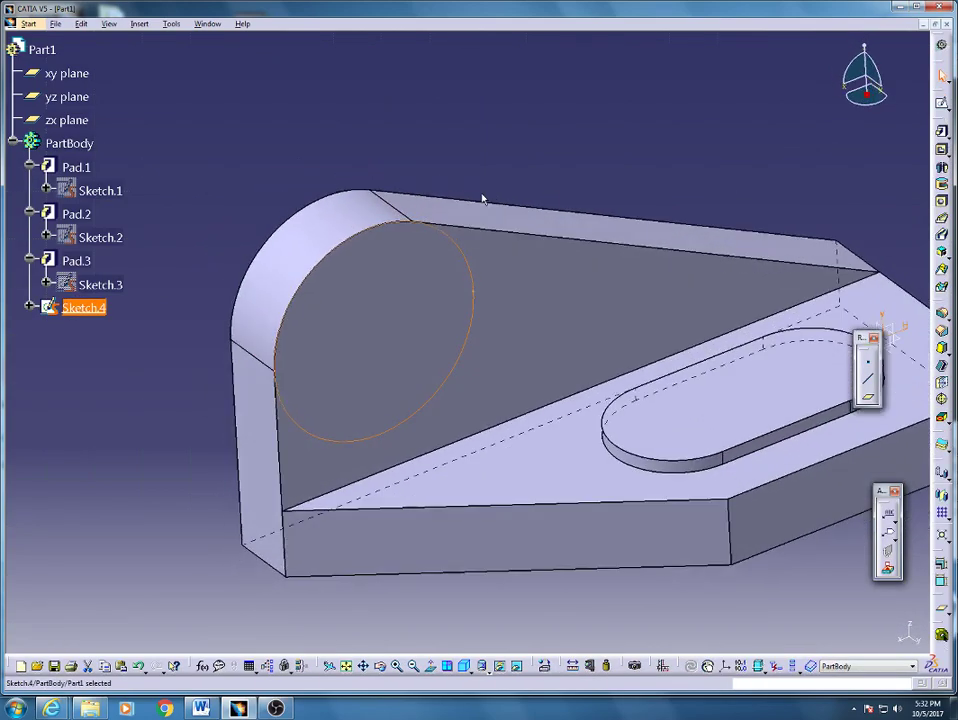
left_click(941, 131)
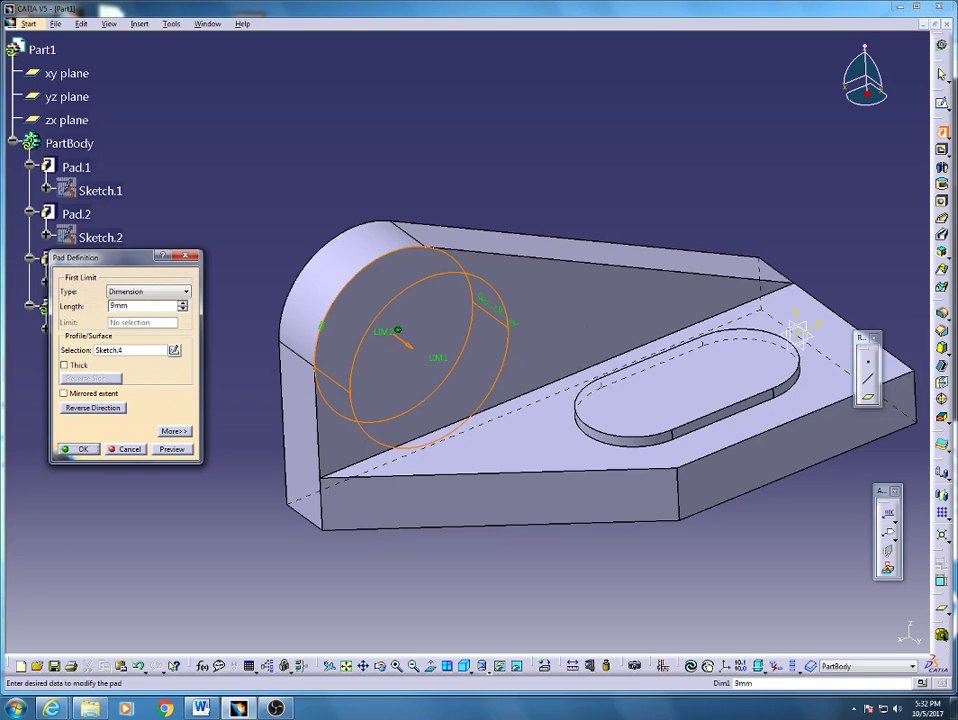
left_click(78, 449)
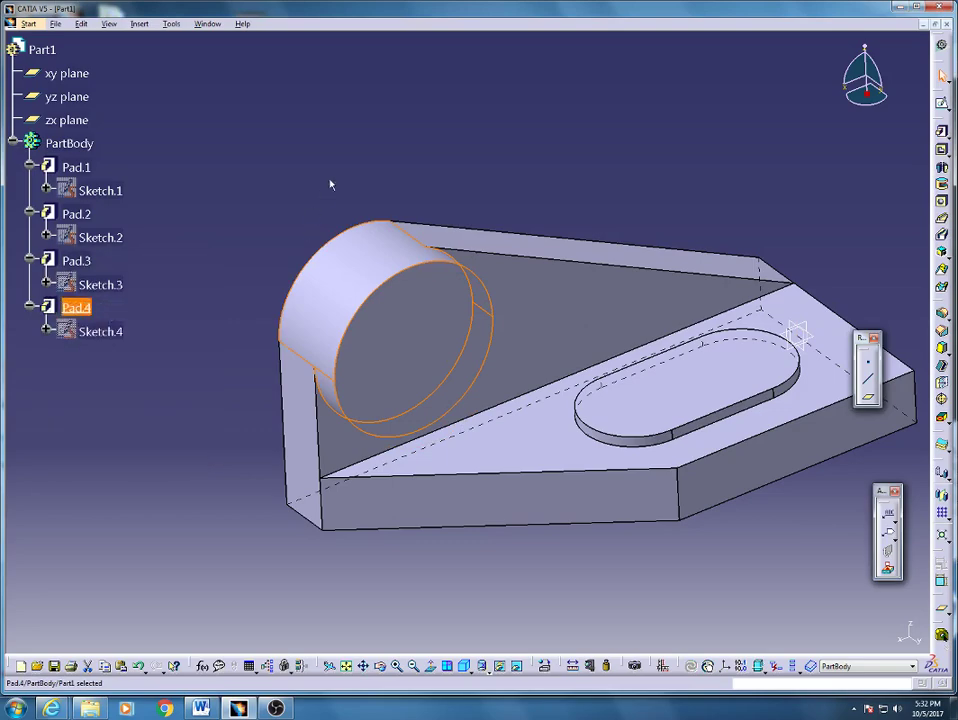
Step: Start a sketch on the cylindrical boss's front face and draw a circle about 13 mm in diameter near its centre
left_click(428, 306)
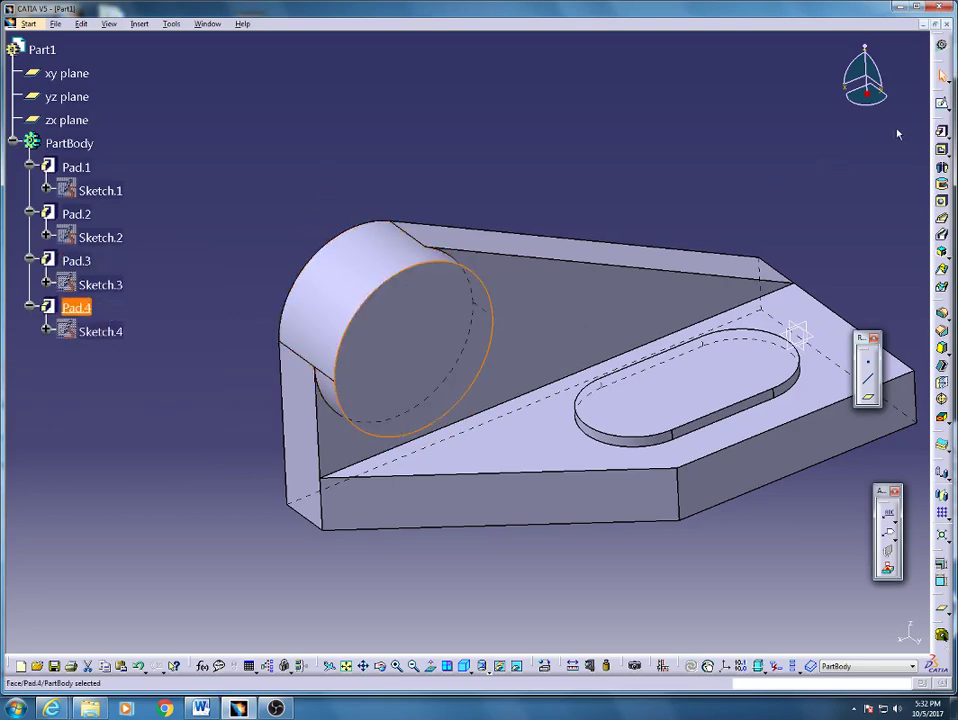
left_click(944, 107)
left_click(945, 259)
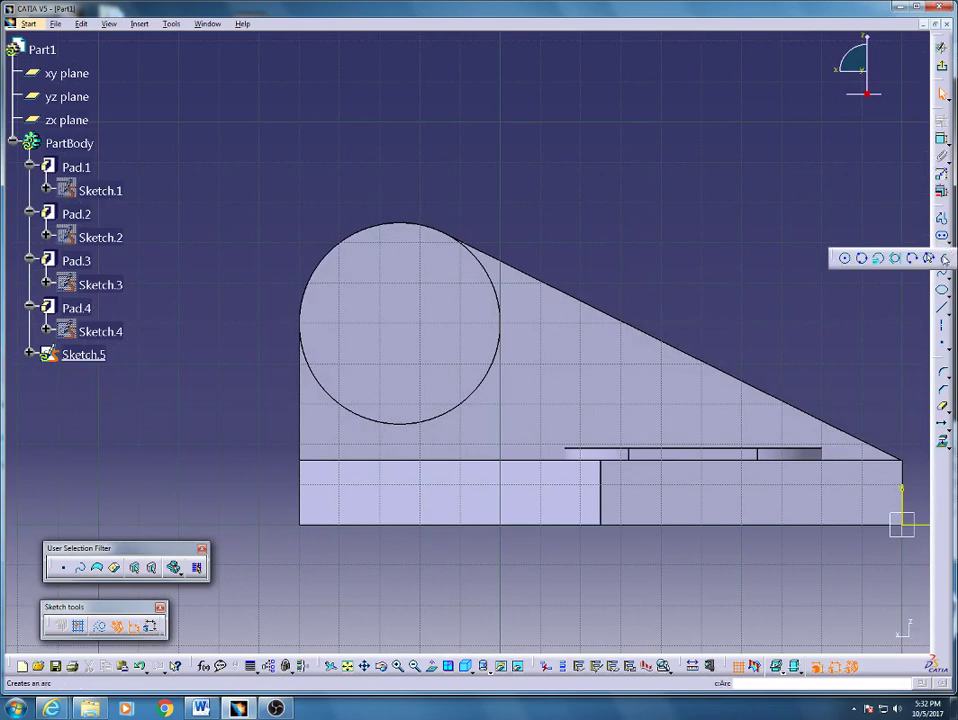
left_click(945, 259)
left_click(419, 330)
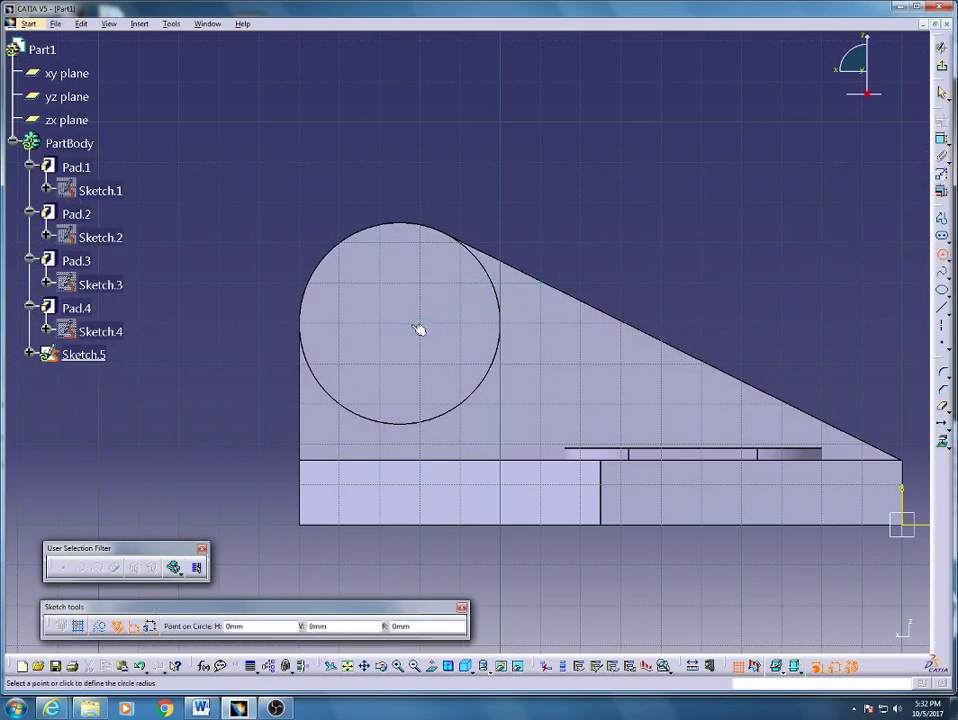
left_click(436, 344)
Step: Dimension the small circle on the cylindrical boss and set its diameter to 25 mm
left_click(941, 139)
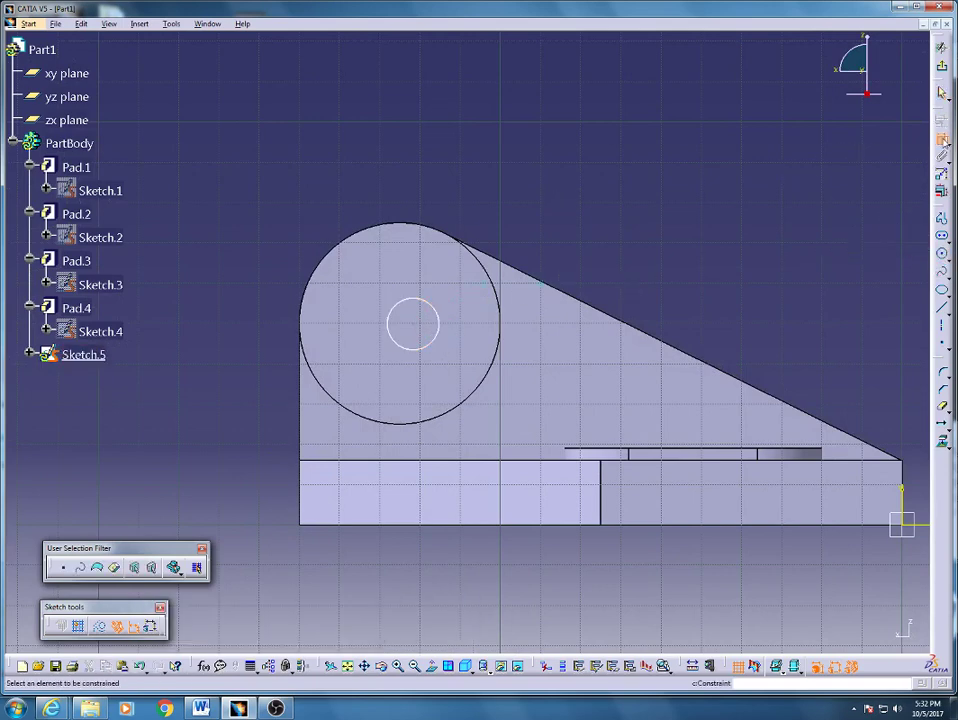
left_click(447, 319)
left_click(522, 227)
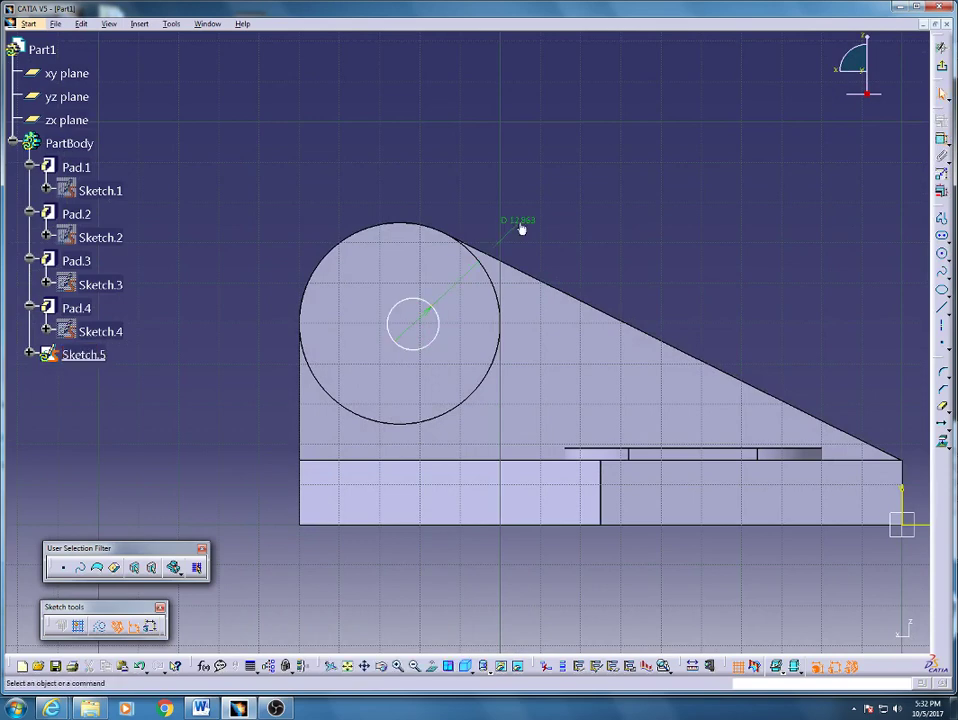
double_click(522, 227)
type("25")
key("Return")
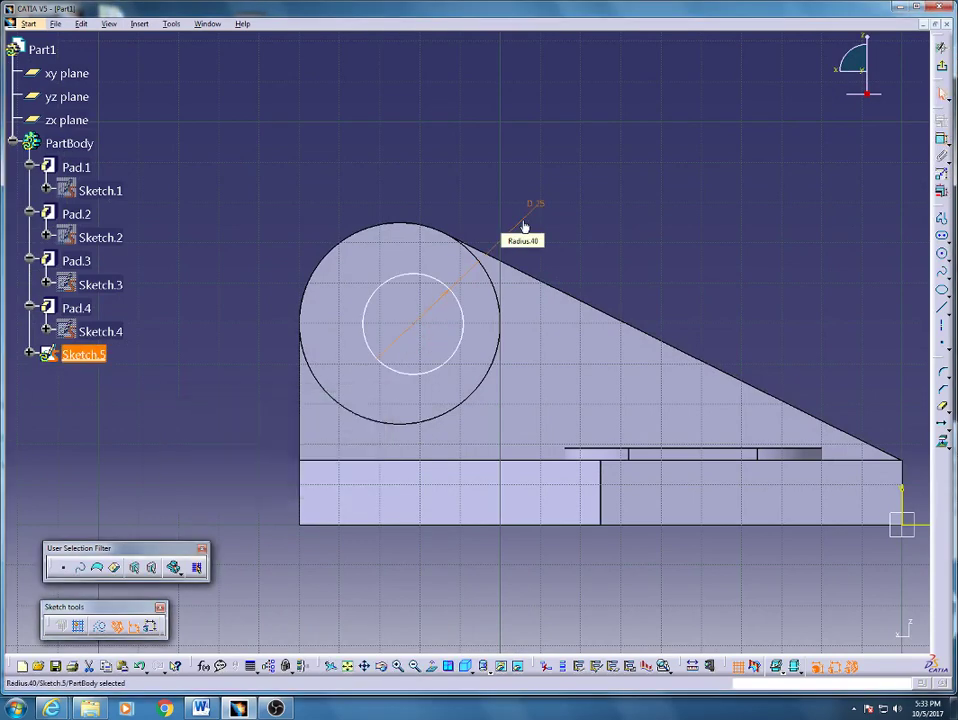
Step: Make the 25 mm circle concentric with the cylindrical boss's outer edge, and exit the sketch
left_click(371, 301)
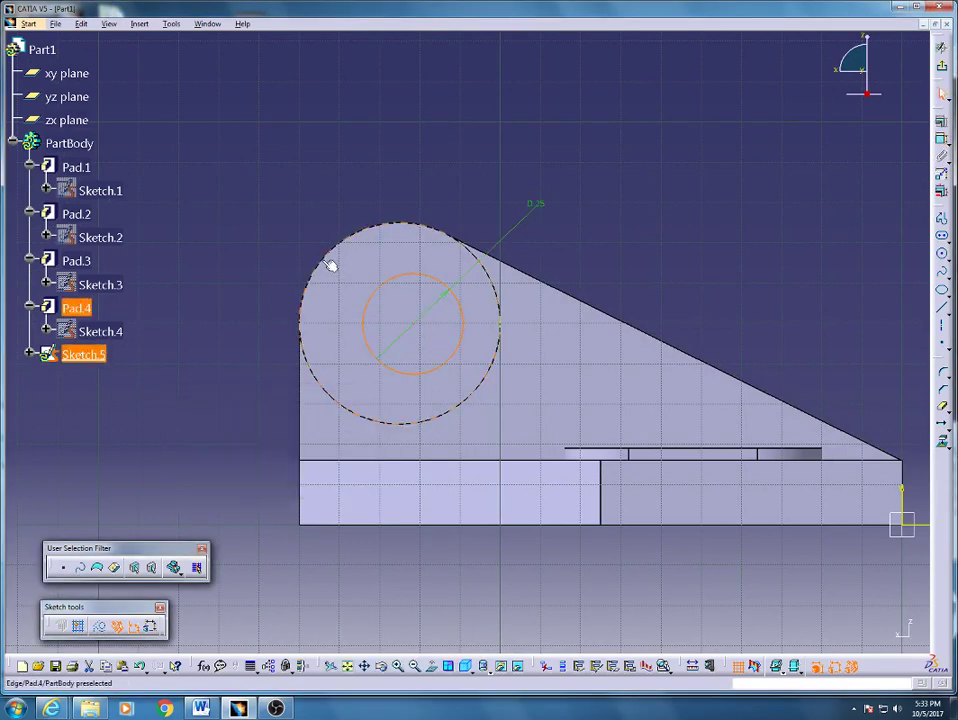
left_click(322, 258)
left_click(321, 259, "ctrl")
left_click(941, 120)
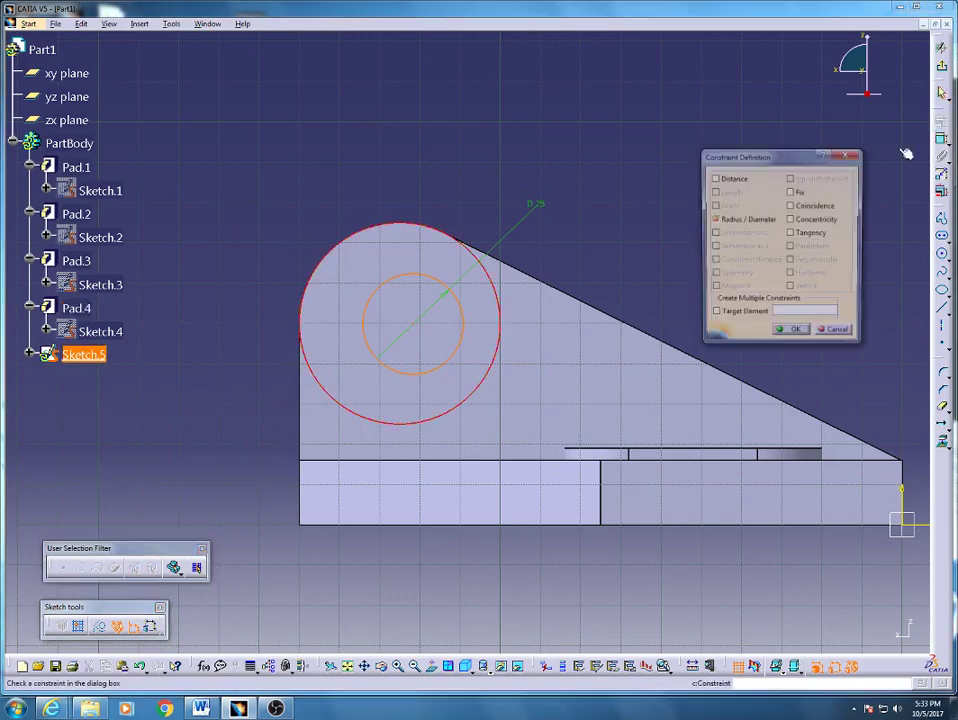
left_click(791, 219)
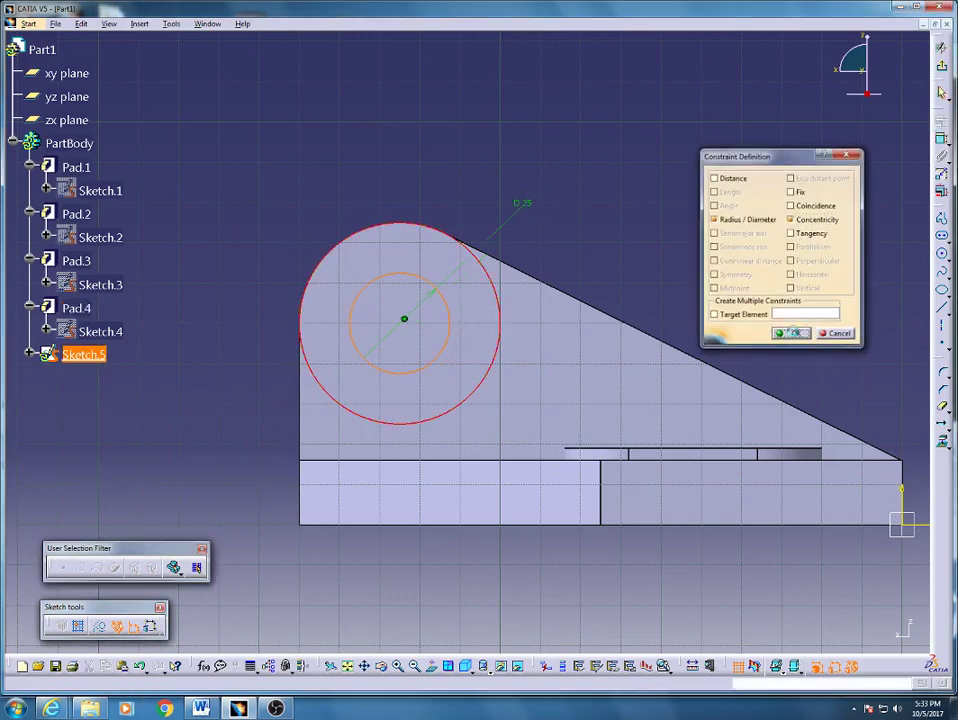
left_click(790, 333)
left_click(941, 66)
left_click(810, 165)
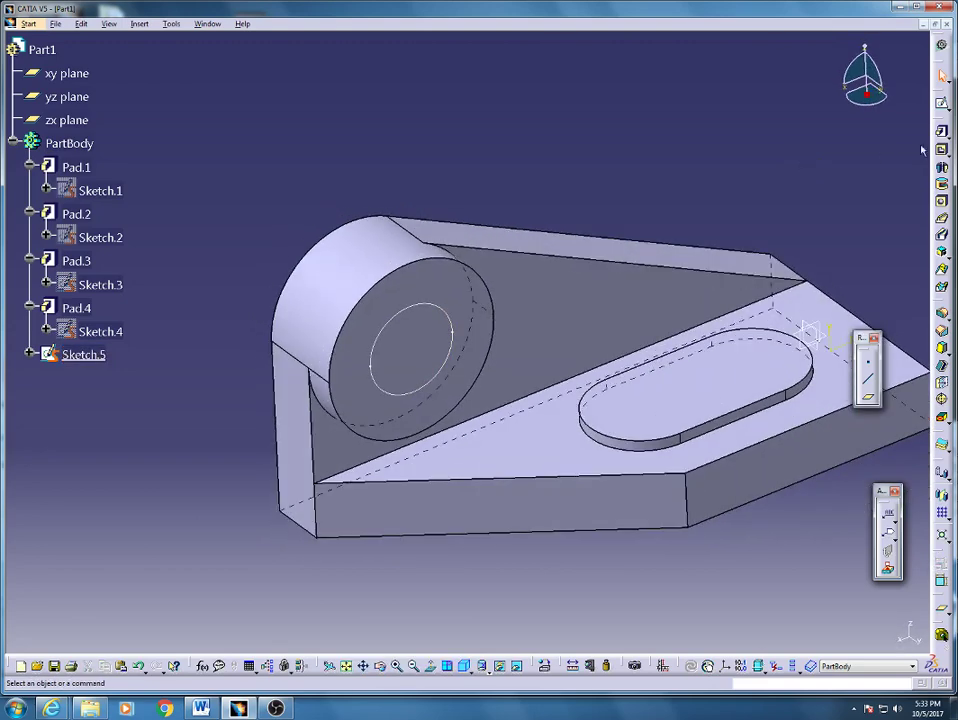
Step: Pocket the 25 mm circle through the cylindrical boss and upright pad with the limit type Up to last
left_click(941, 150)
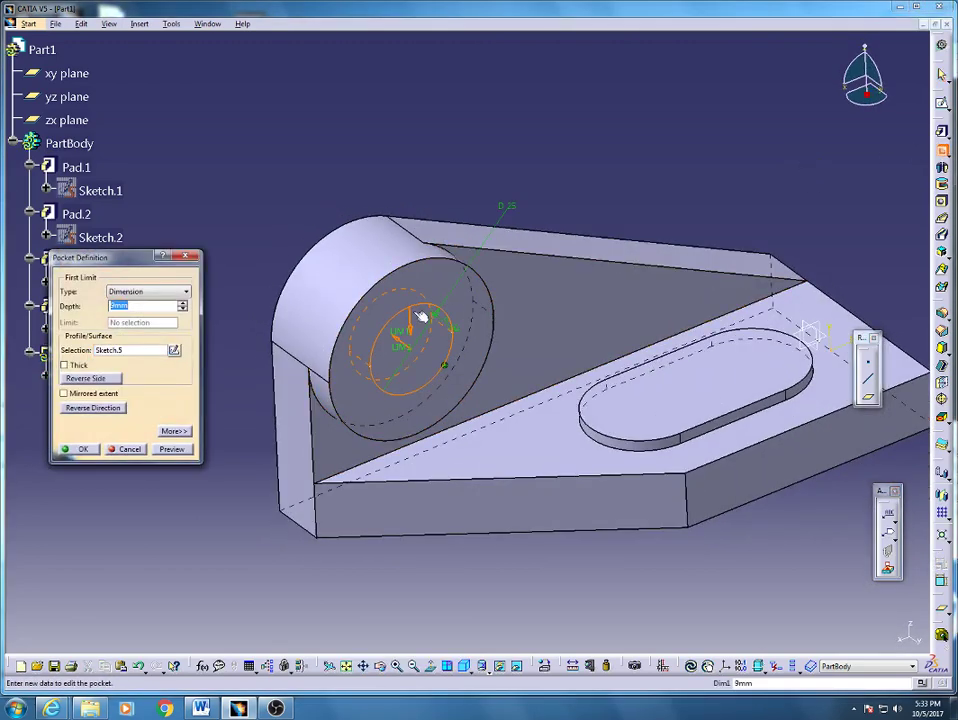
left_click(150, 291)
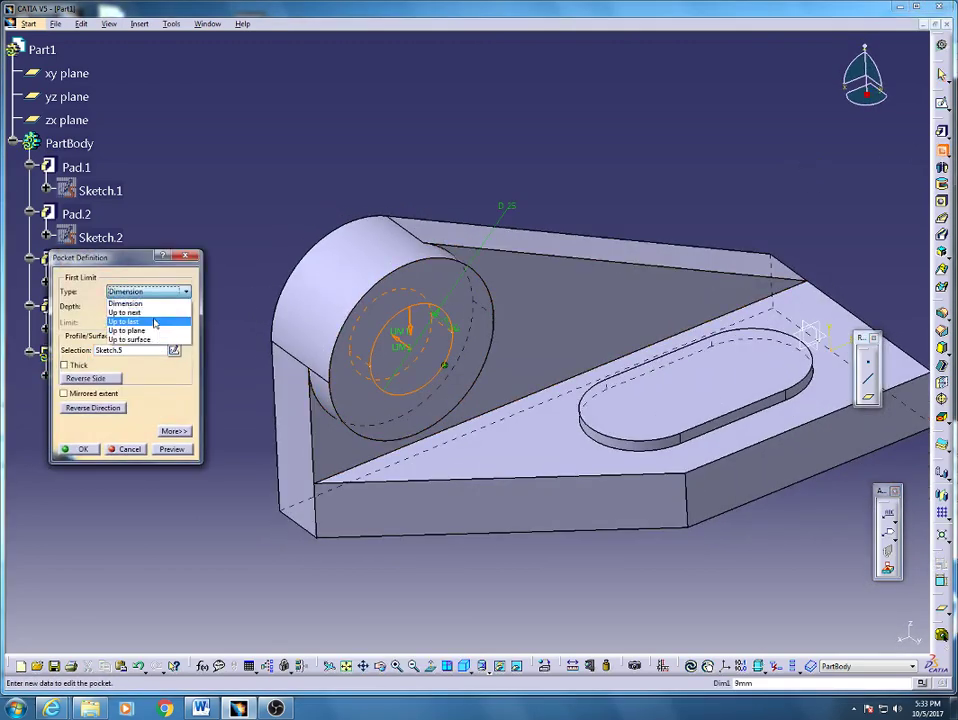
left_click(128, 321)
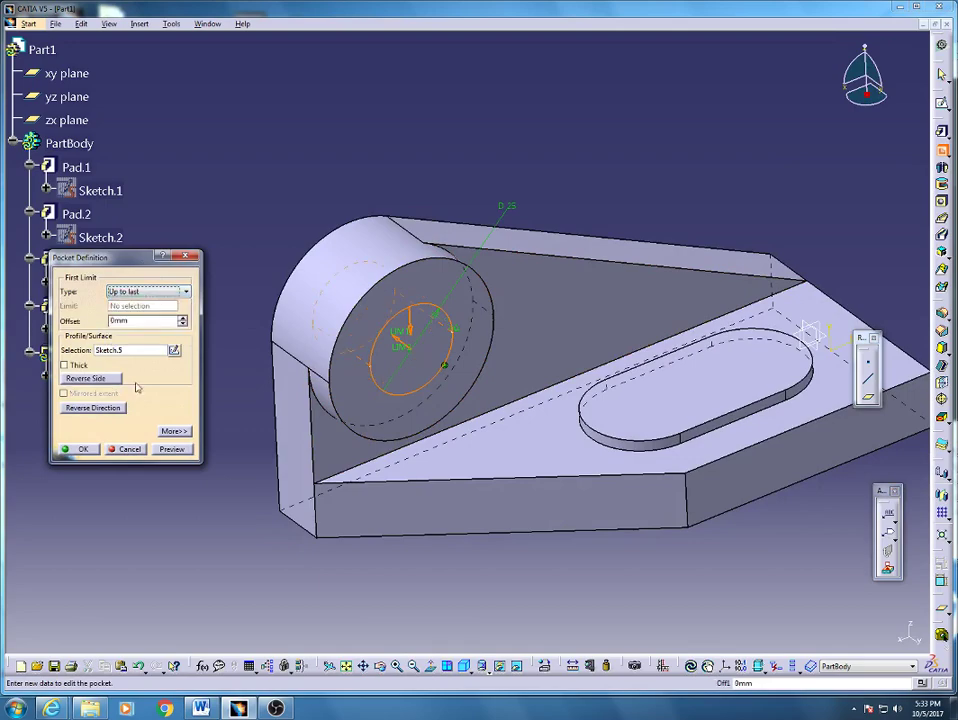
left_click(89, 450)
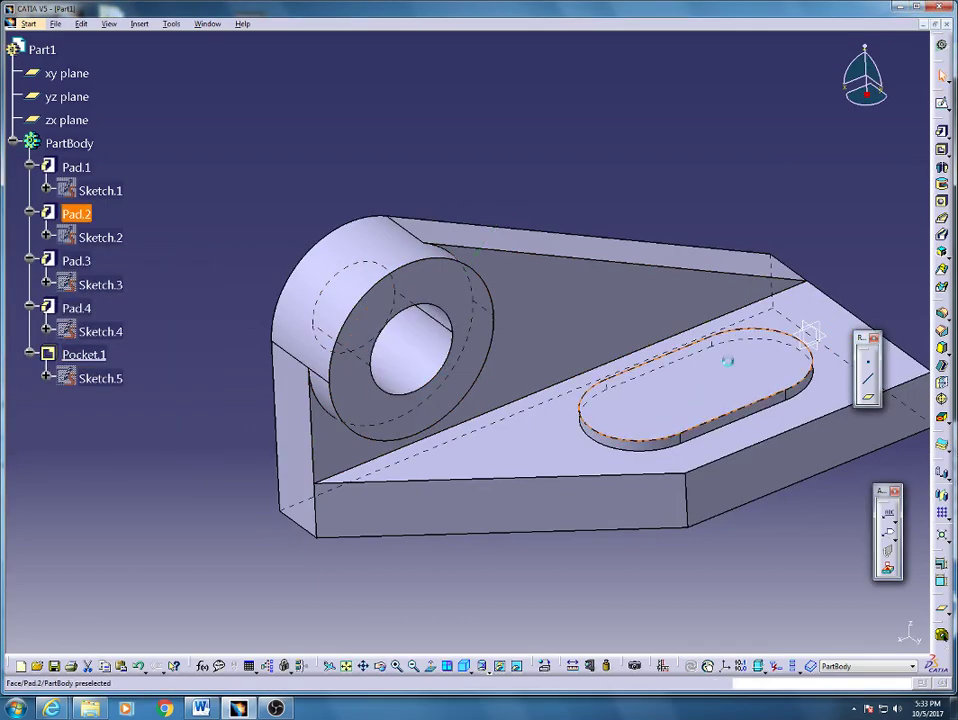
Step: Start a sketch on the elongated boss's top face and project the face's outline into it
left_click(728, 361)
left_click(941, 104)
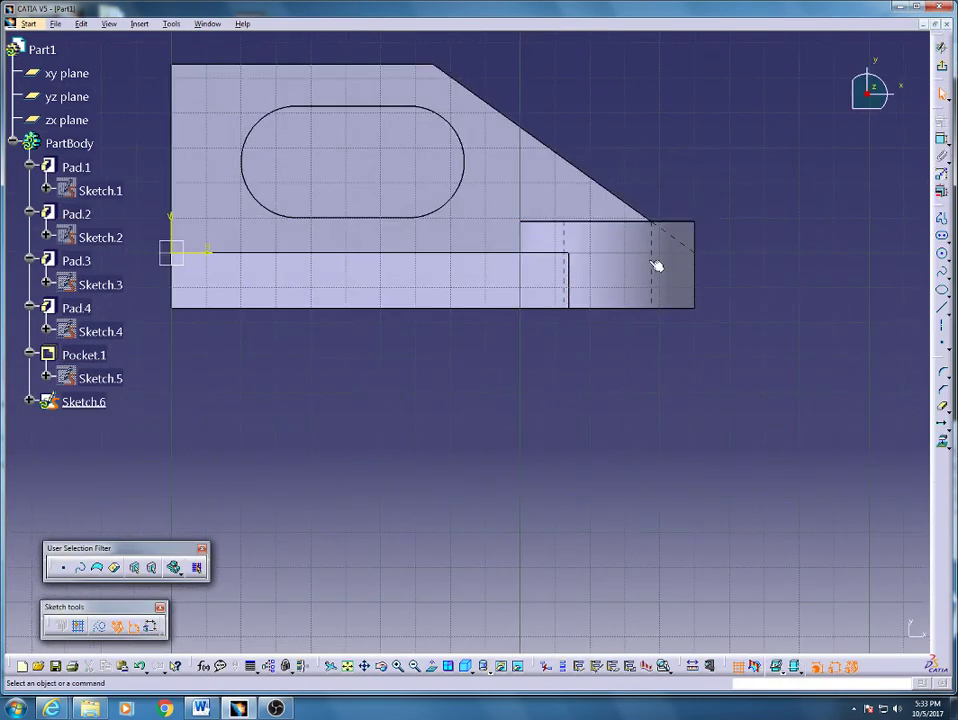
middle_click_drag(656, 266, 714, 347)
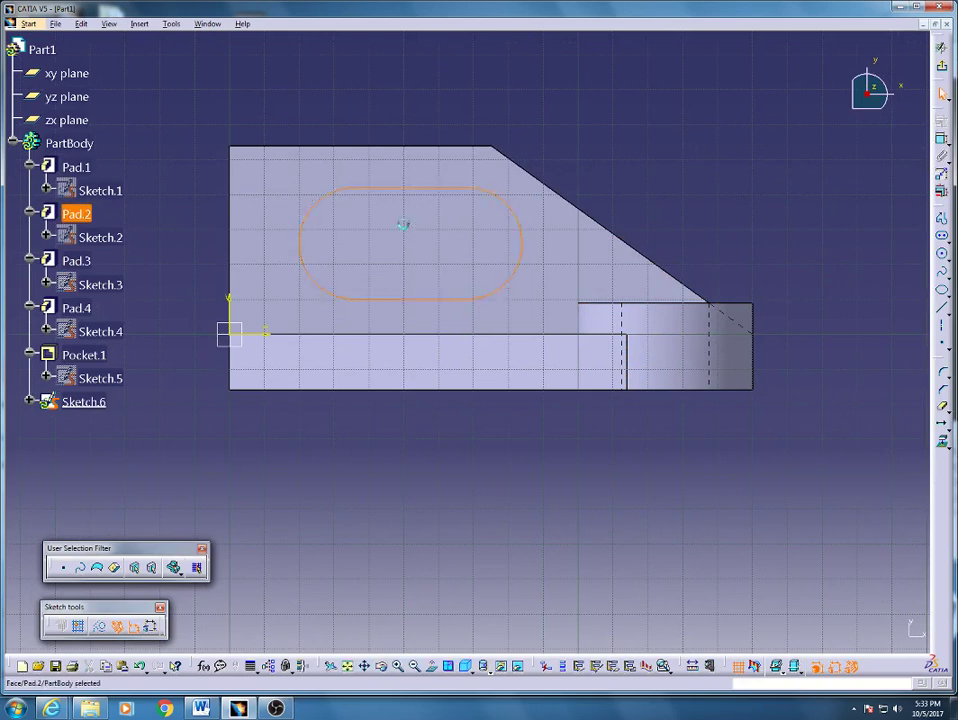
left_click(139, 23)
mouse_move(158, 81)
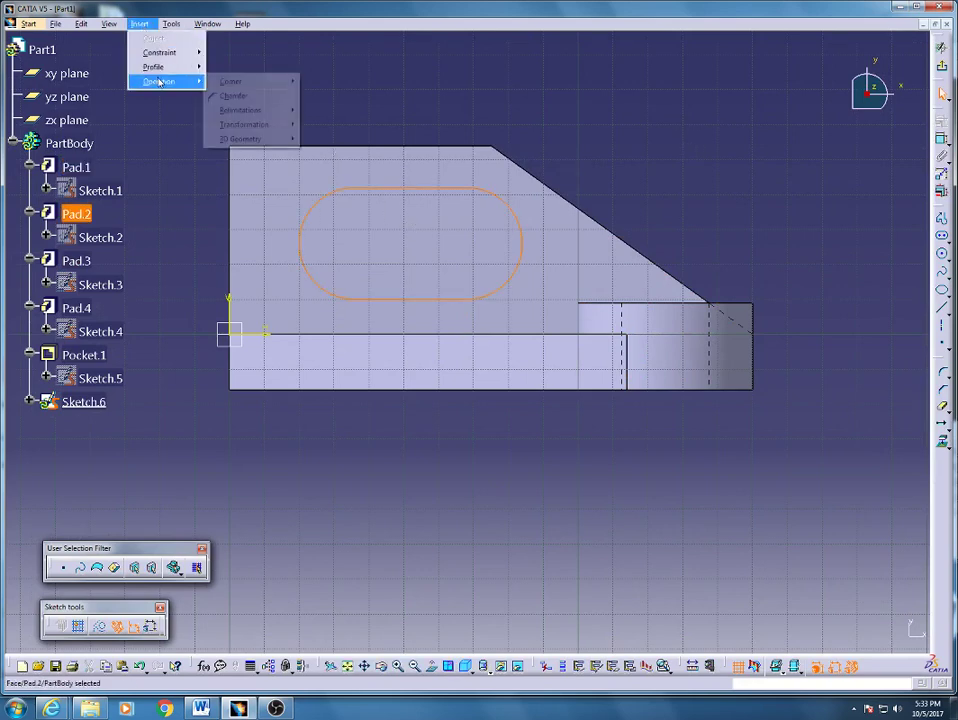
mouse_move(240, 137)
left_click(330, 139)
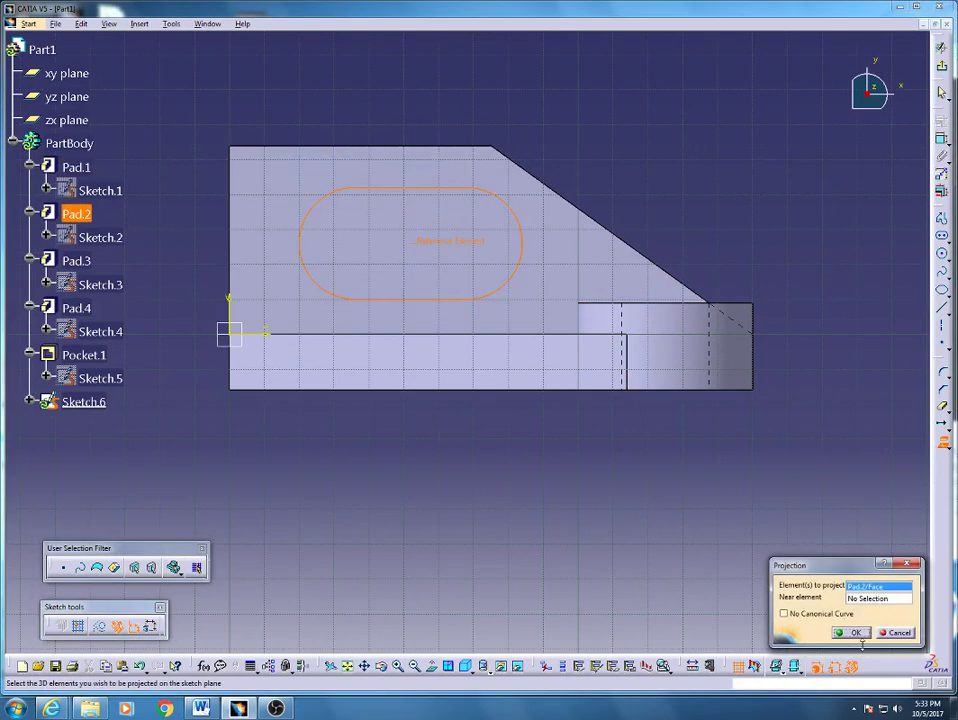
left_click(855, 633)
Step: Isolate the projected boss outline from the 3D geometry
left_click(139, 24)
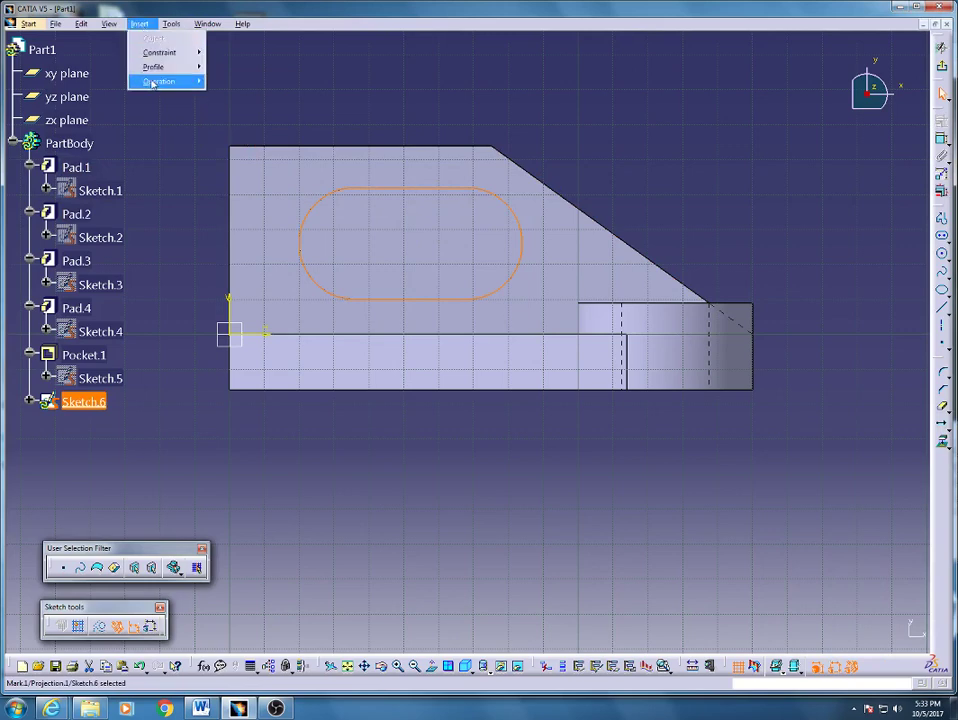
mouse_move(158, 81)
mouse_move(240, 140)
left_click(328, 195)
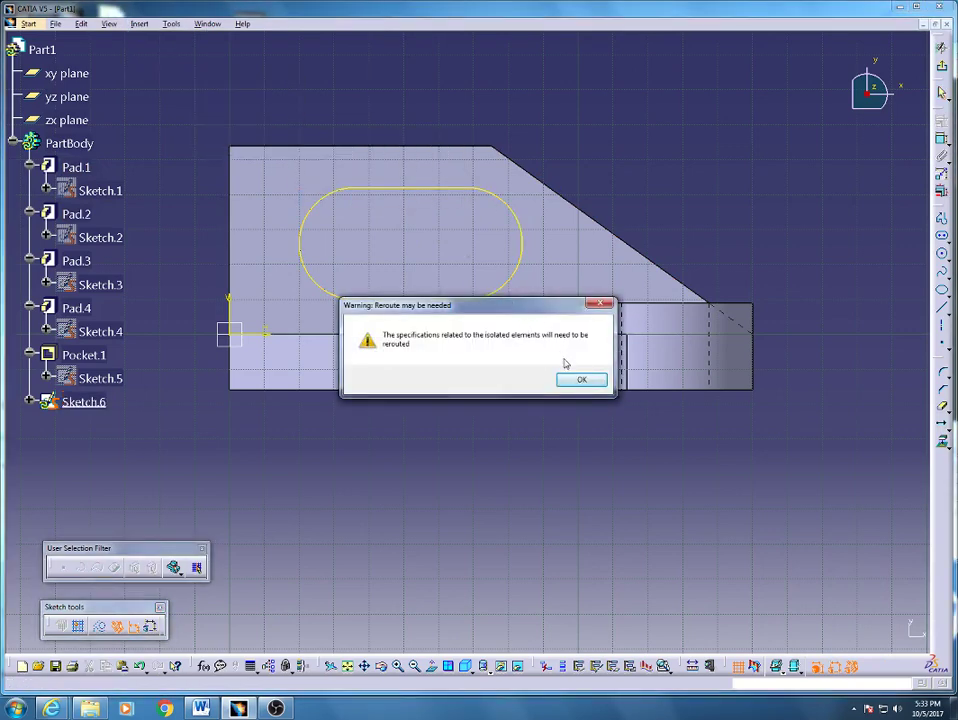
left_click(581, 379)
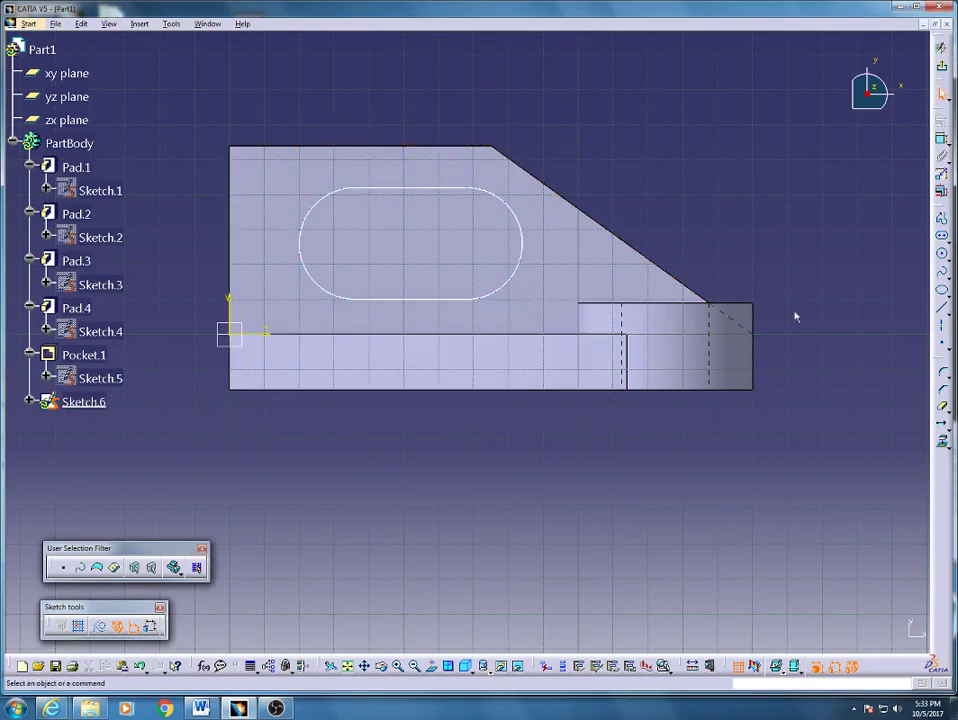
Step: Offset the isolated boss outline 8 mm inward and keep only the inner loop as the sketch profile
left_click(336, 195)
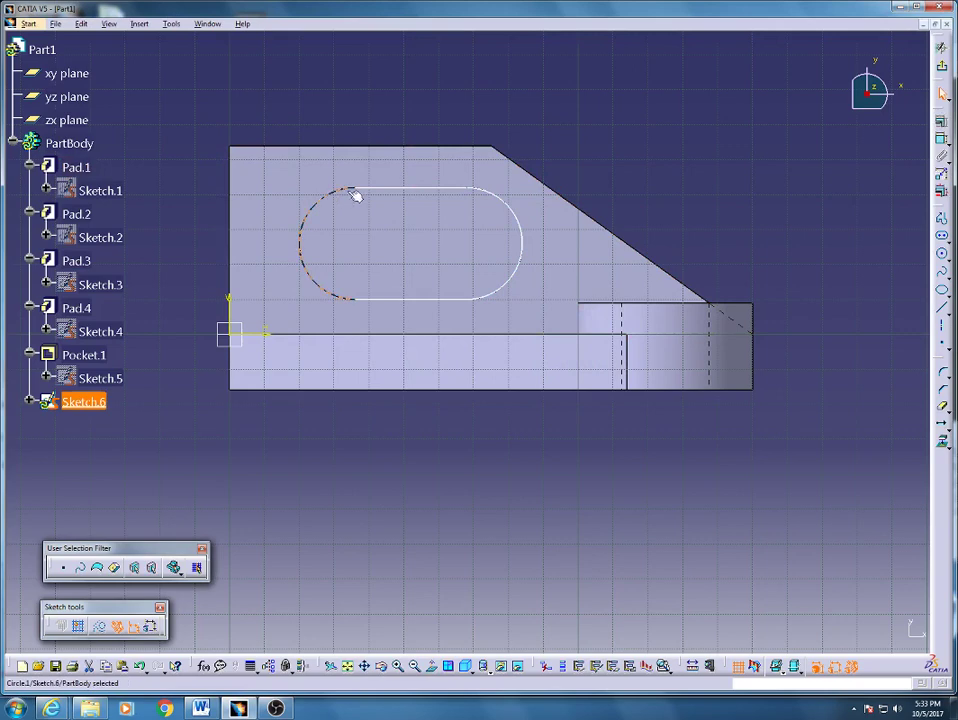
left_click(368, 188, "ctrl")
left_click(508, 212, "ctrl")
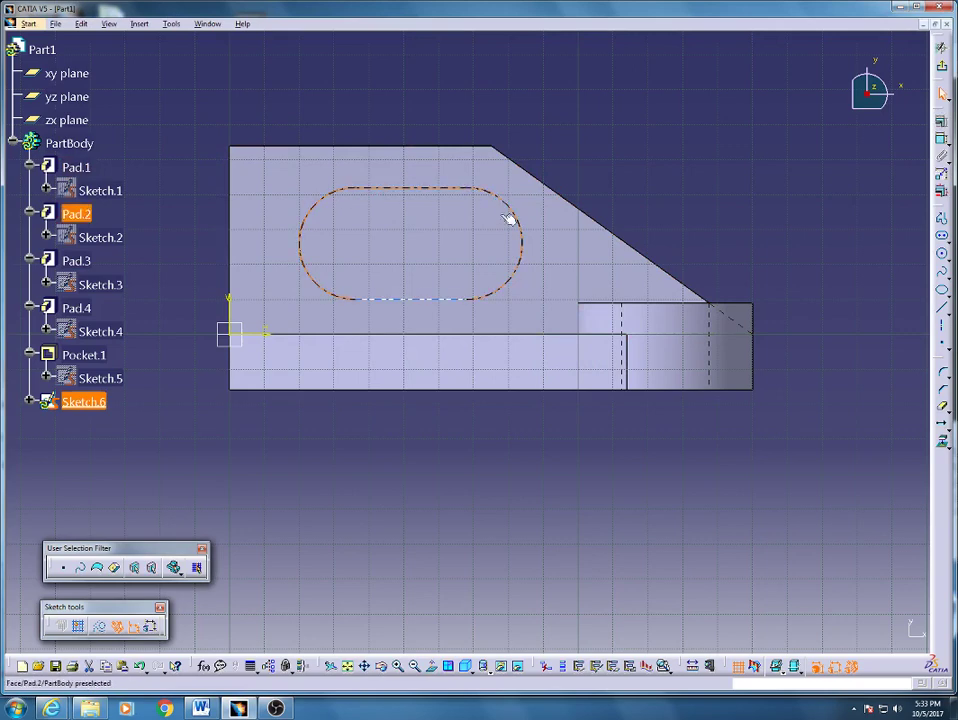
left_click(441, 299, "ctrl")
left_click(942, 423)
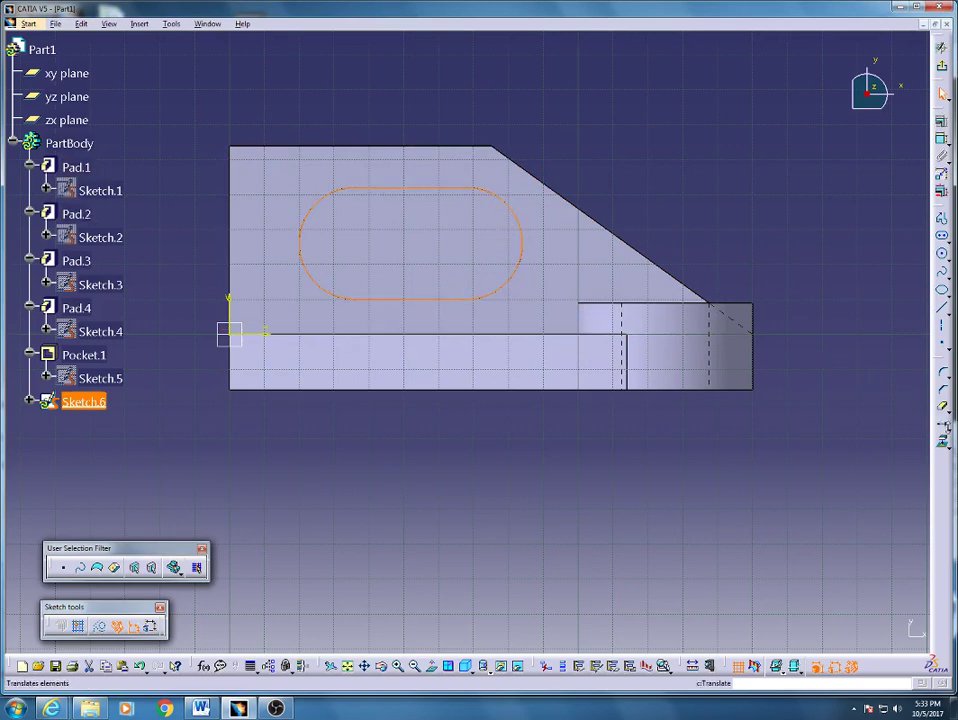
left_click(946, 428)
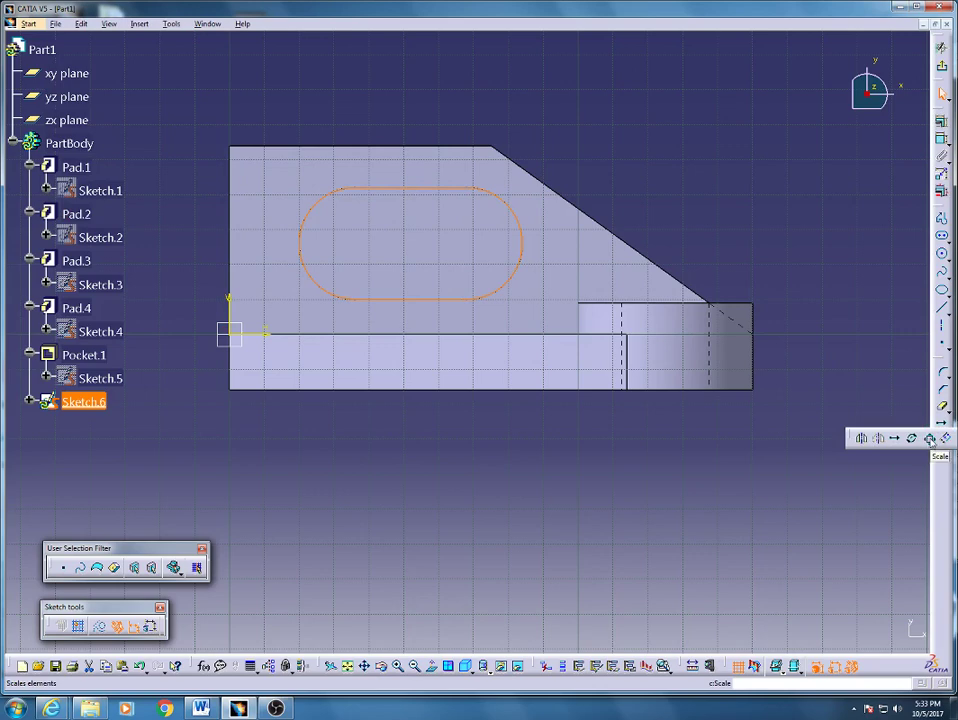
left_click(945, 438)
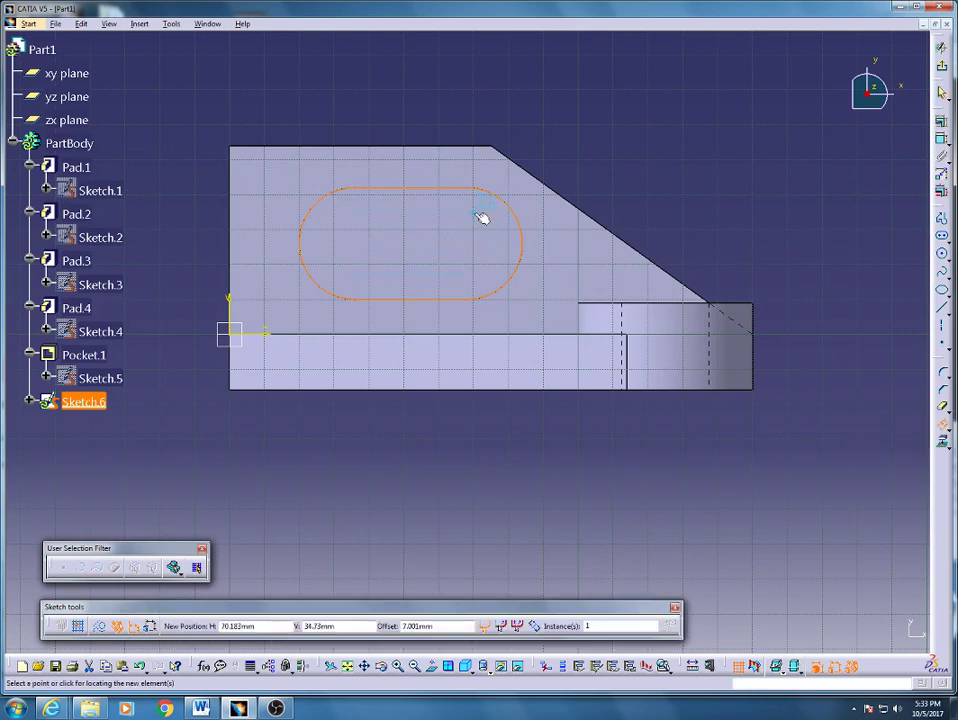
key("Tab")
key("Tab")
type("8")
key("Return")
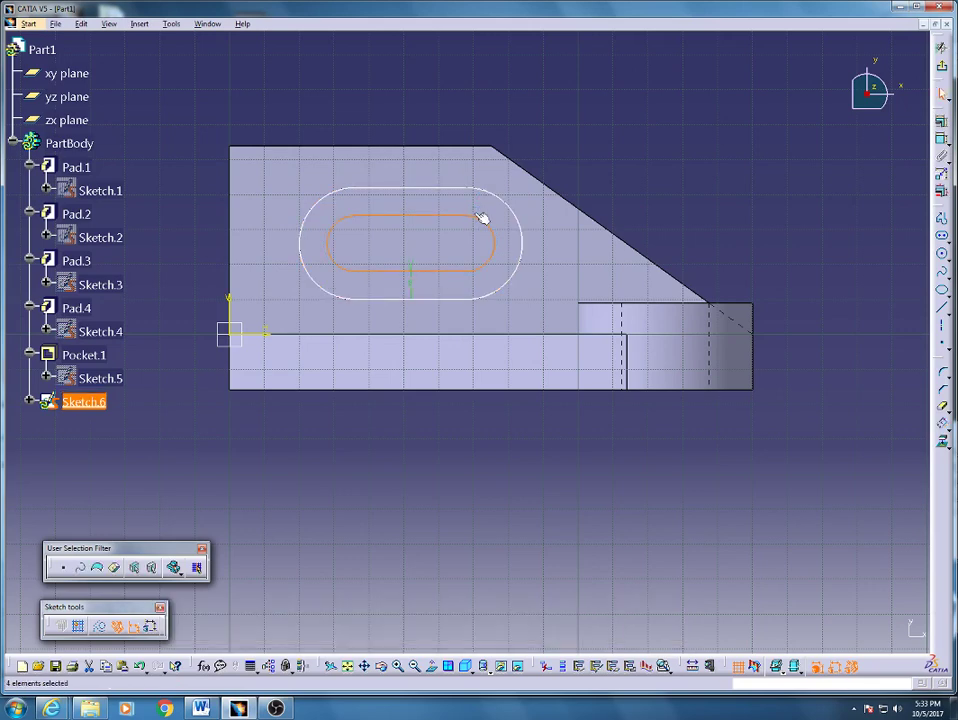
left_click(471, 128)
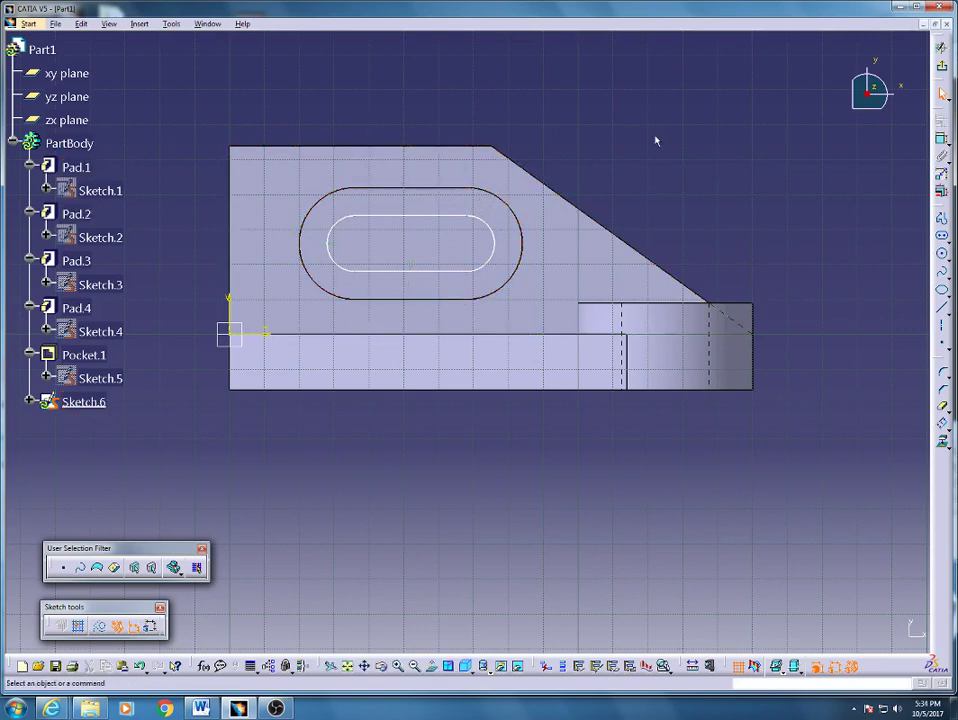
Step: Pocket the inner loop through the elongated boss and plate with the limit type Up to last, and fit the part in an isometric view
left_click(941, 47)
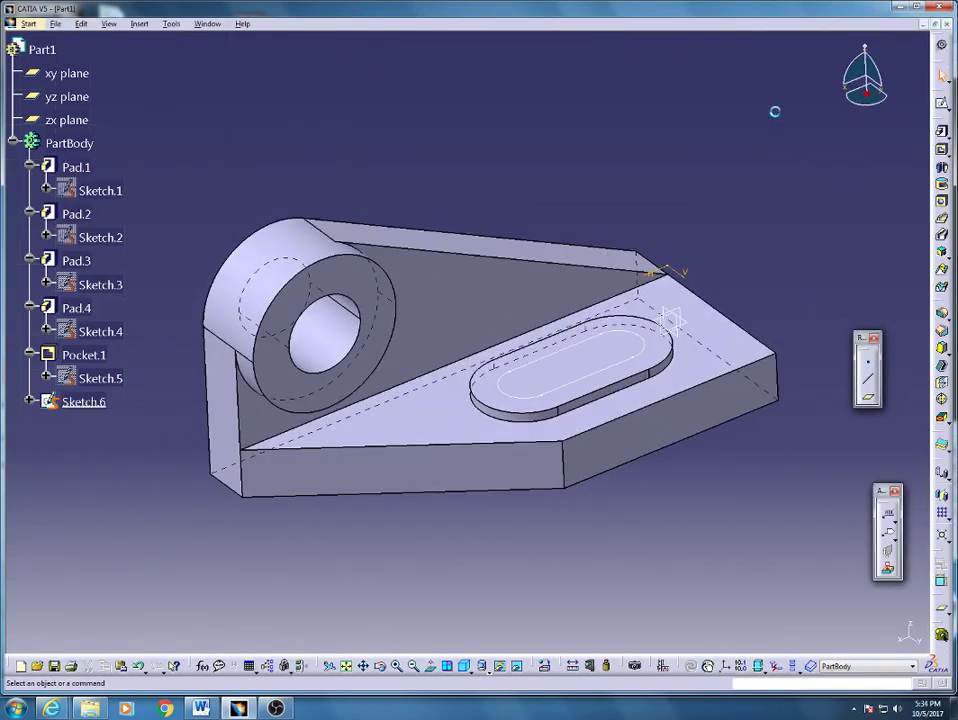
left_click(941, 149)
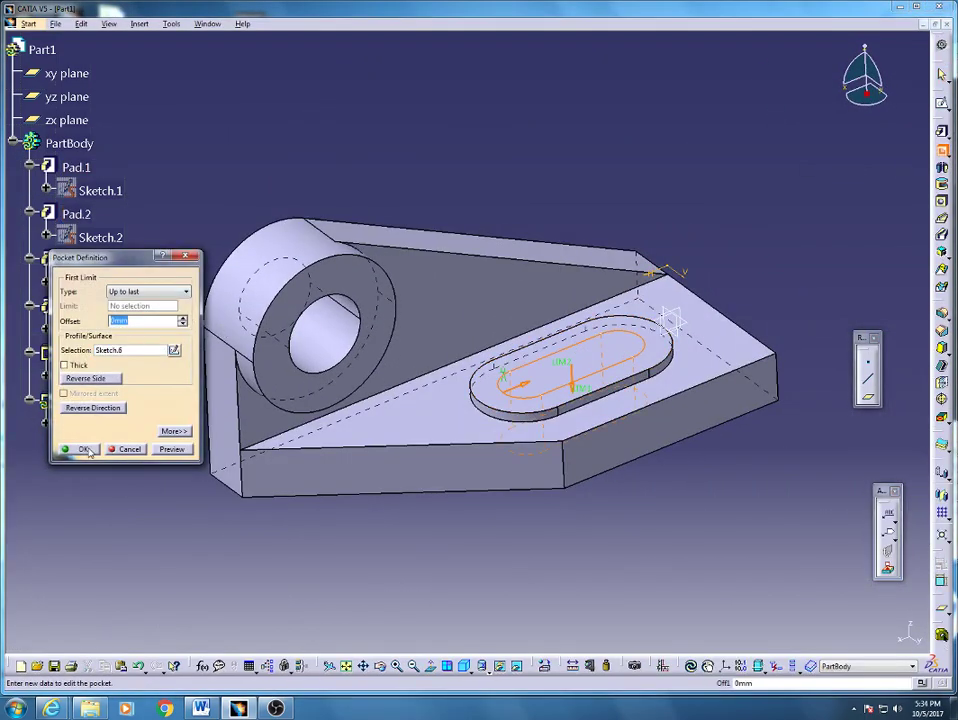
left_click(86, 449)
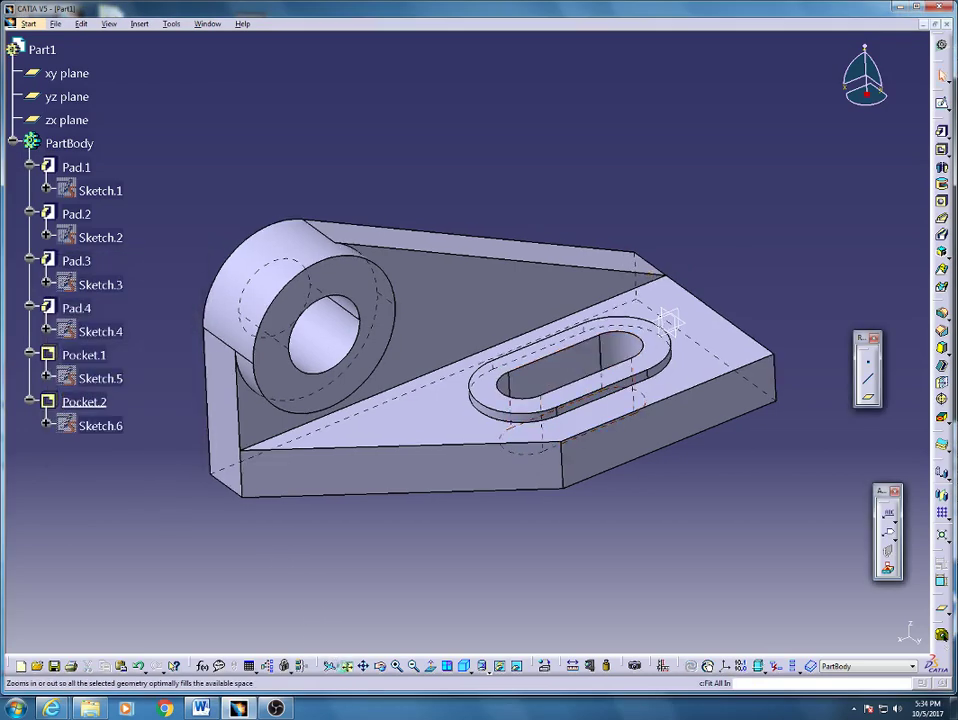
left_click(347, 666)
left_click(464, 666)
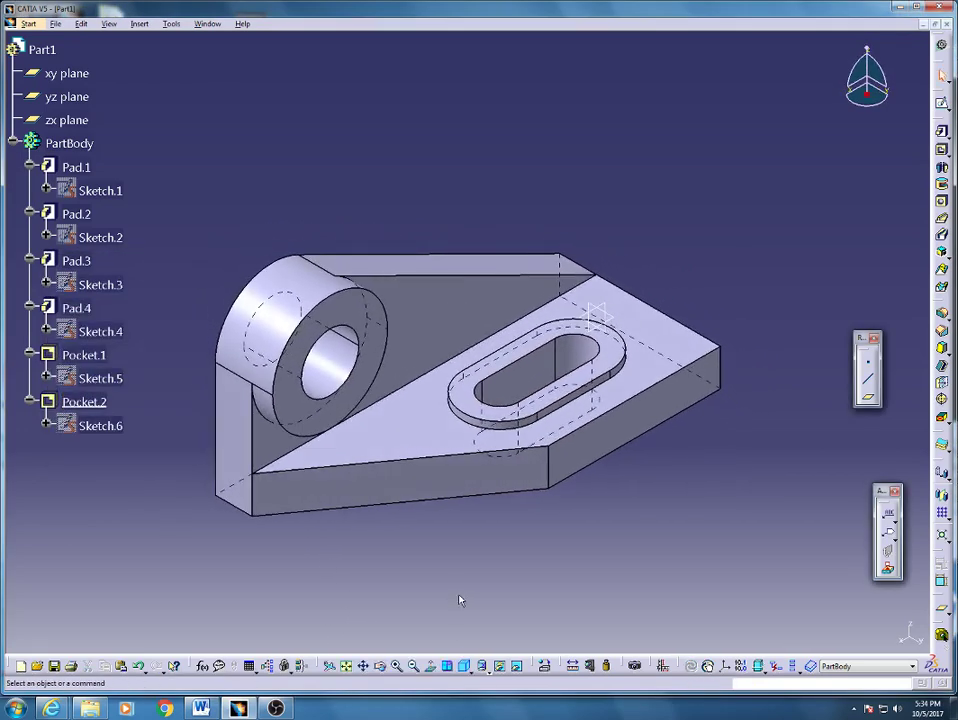
left_click(275, 708)
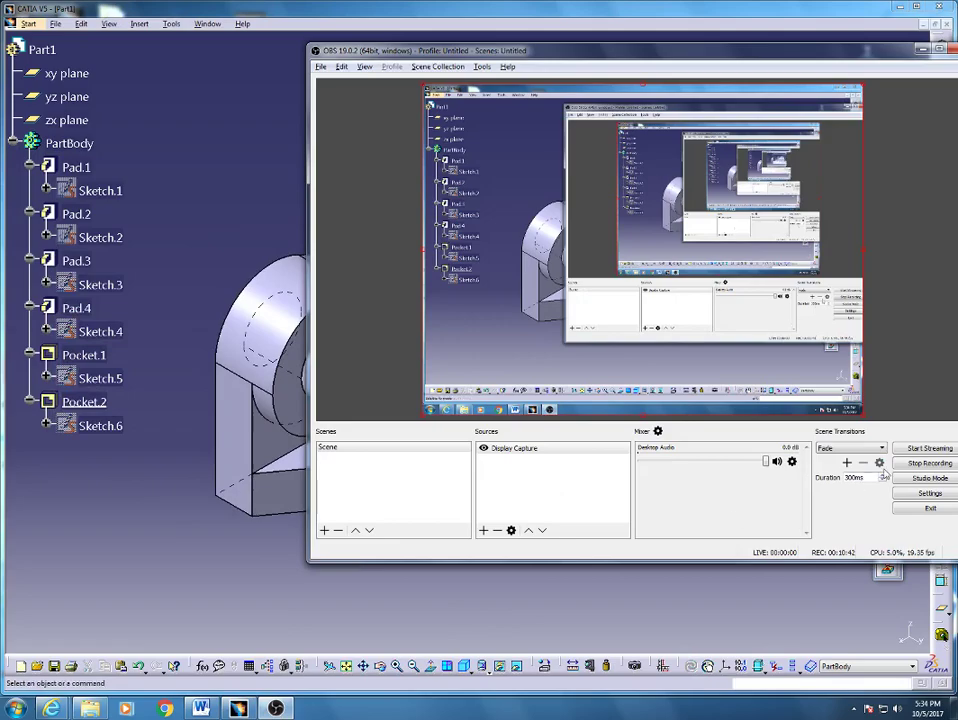